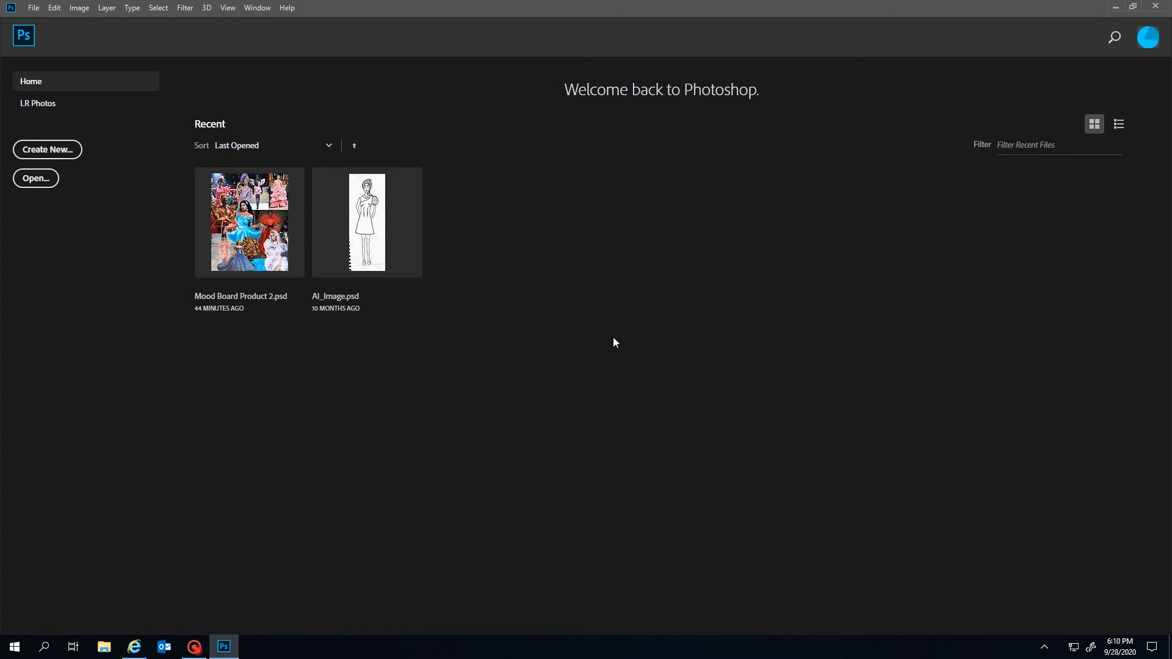
Open Mood Board Product 2.psd from the Recent files on the Home screen
left_click(242, 257)
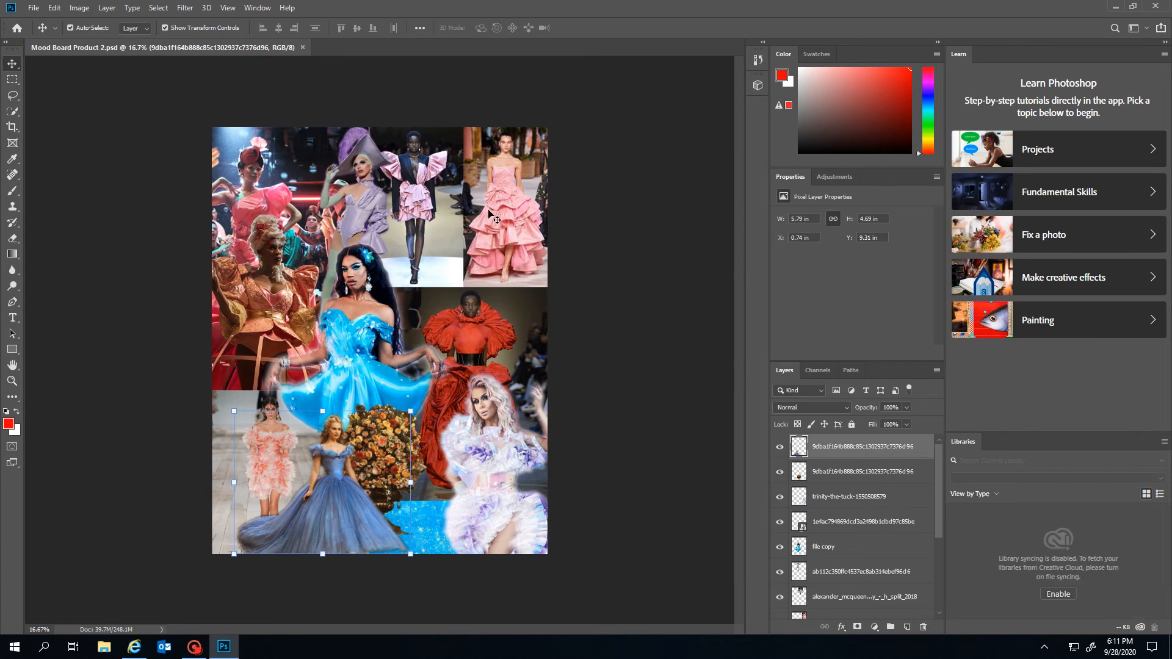
Reposition the pink, red and orange dress images and Alt-drag a copy of the blue dress
left_click(493, 216)
mouse_move(518, 191)
left_mouse_down()
mouse_move(488, 155)
mouse_move(504, 196)
left_mouse_up()
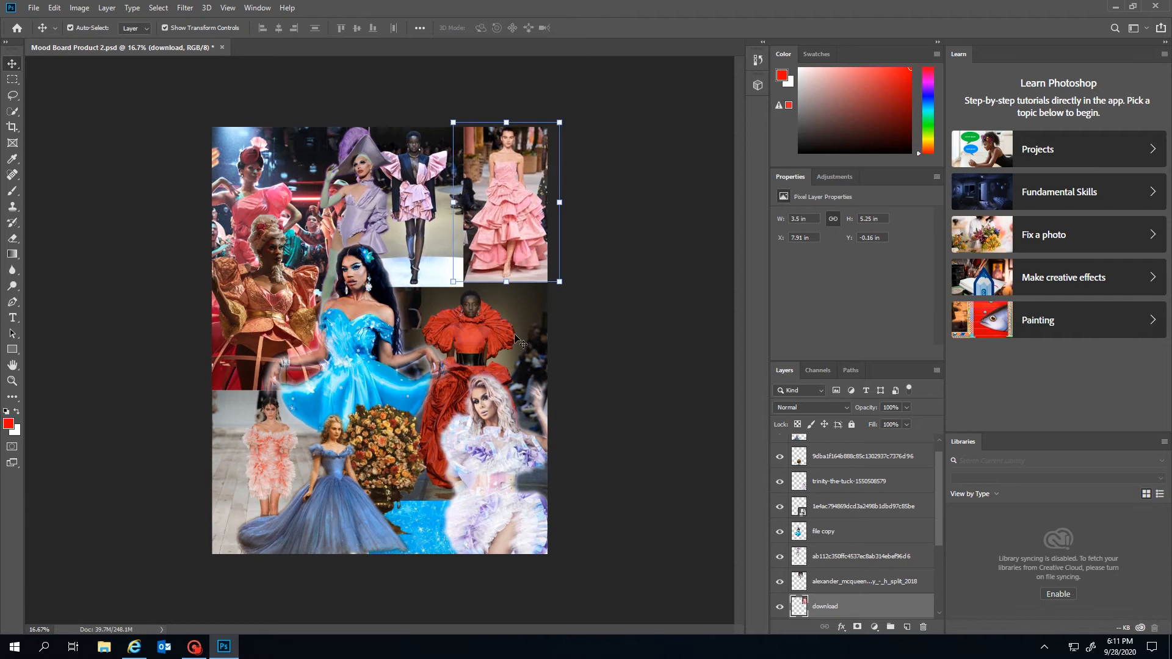
left_click_drag(520, 343, 480, 351)
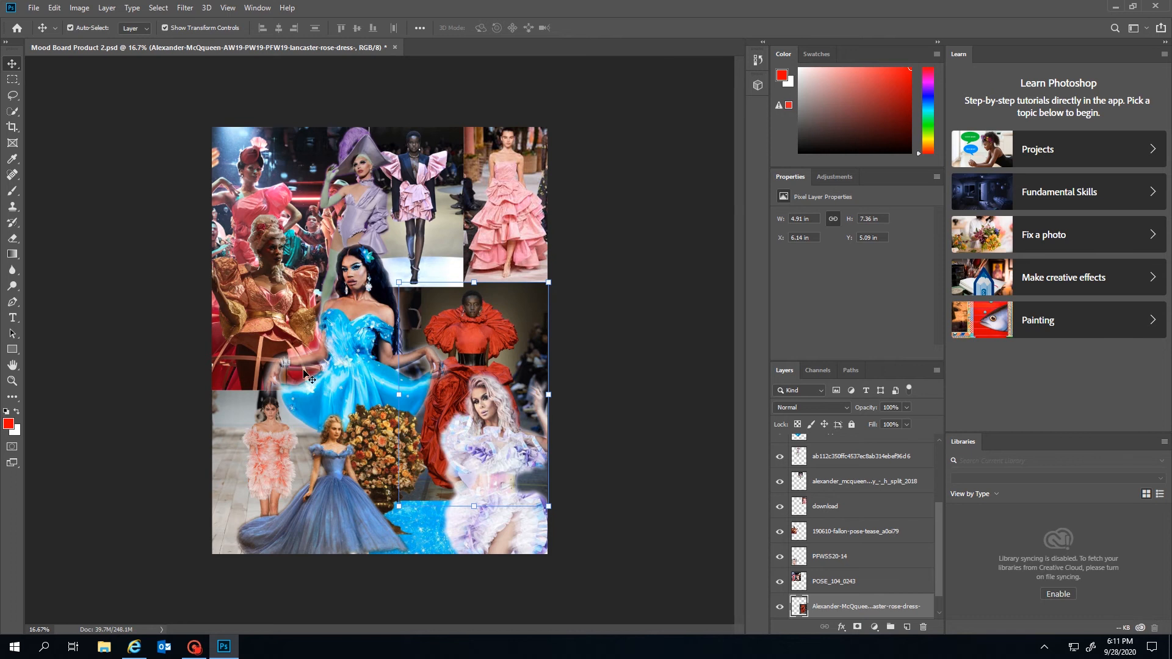
mouse_move(262, 300)
left_mouse_down()
mouse_move(226, 267)
mouse_move(412, 125)
mouse_move(604, 315)
mouse_move(169, 292)
mouse_move(272, 310)
left_mouse_up()
mouse_move(345, 398)
left_mouse_down()
mouse_move(332, 306)
mouse_move(364, 382)
mouse_move(340, 397)
left_mouse_up()
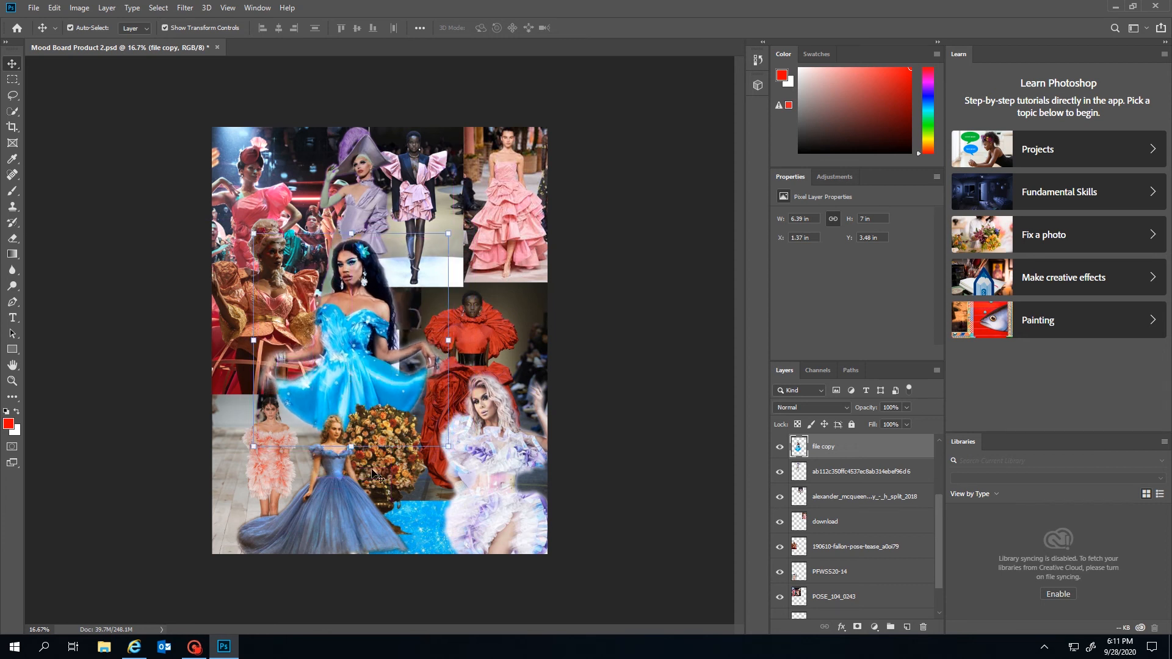
left_click(382, 435)
left_click(655, 364)
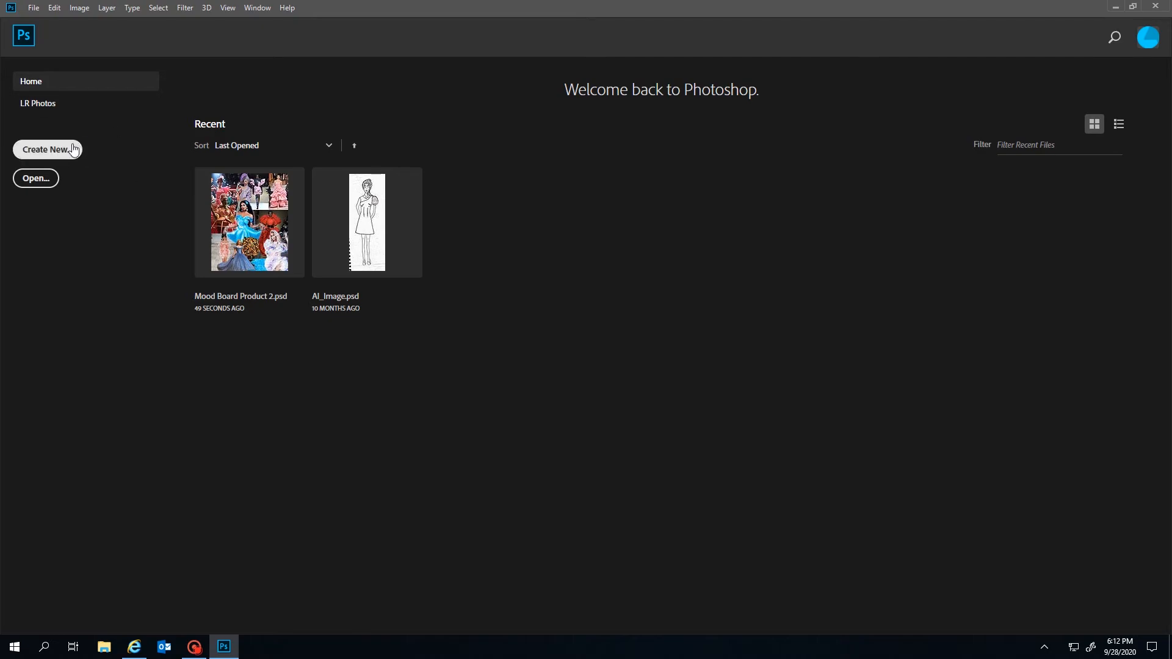
Name a new document 'Halloween Mood Board FRO', keeping 8.5 × 11 in at 72 ppi
left_click(72, 149)
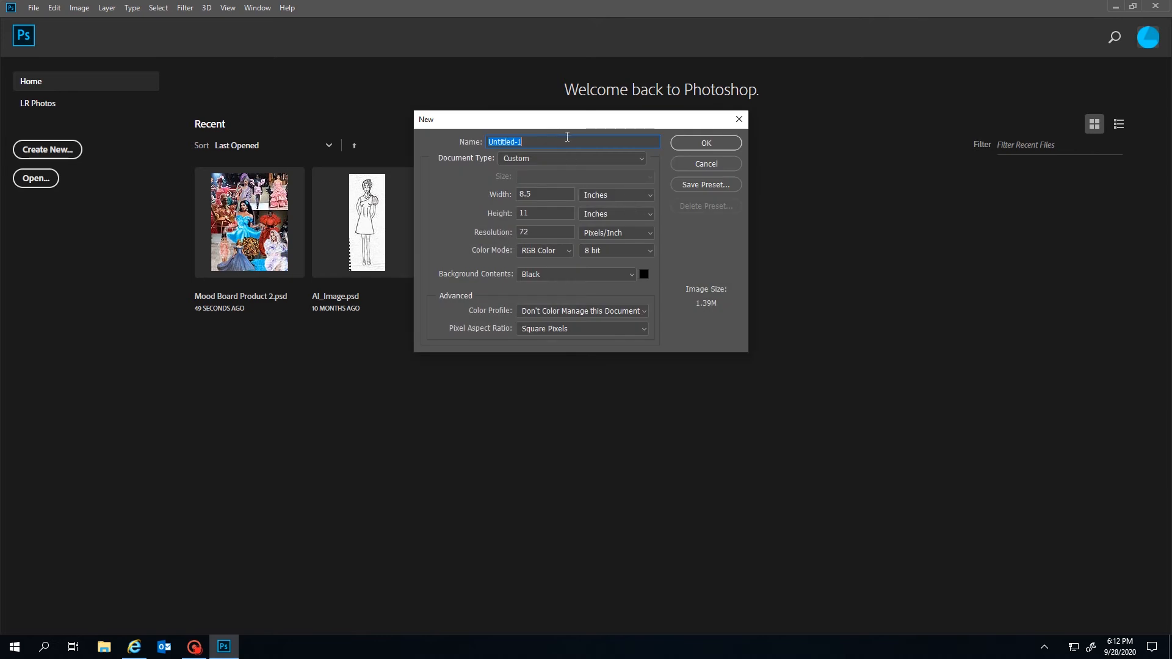
type("Halloween Mood Board FRO")
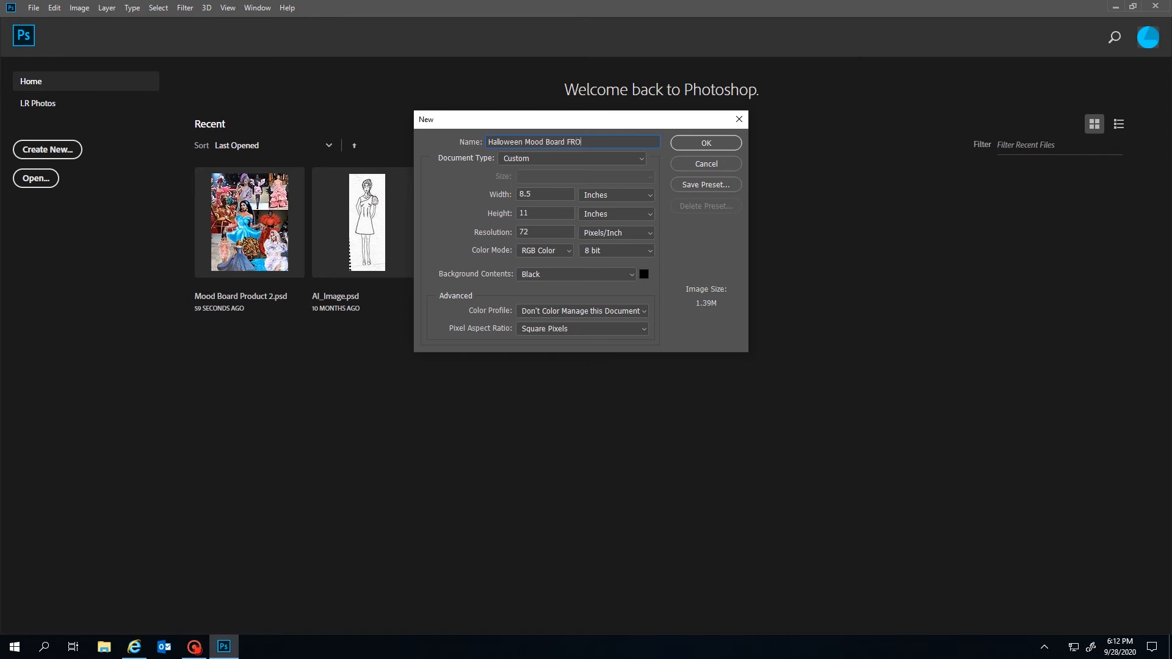
left_click(613, 197)
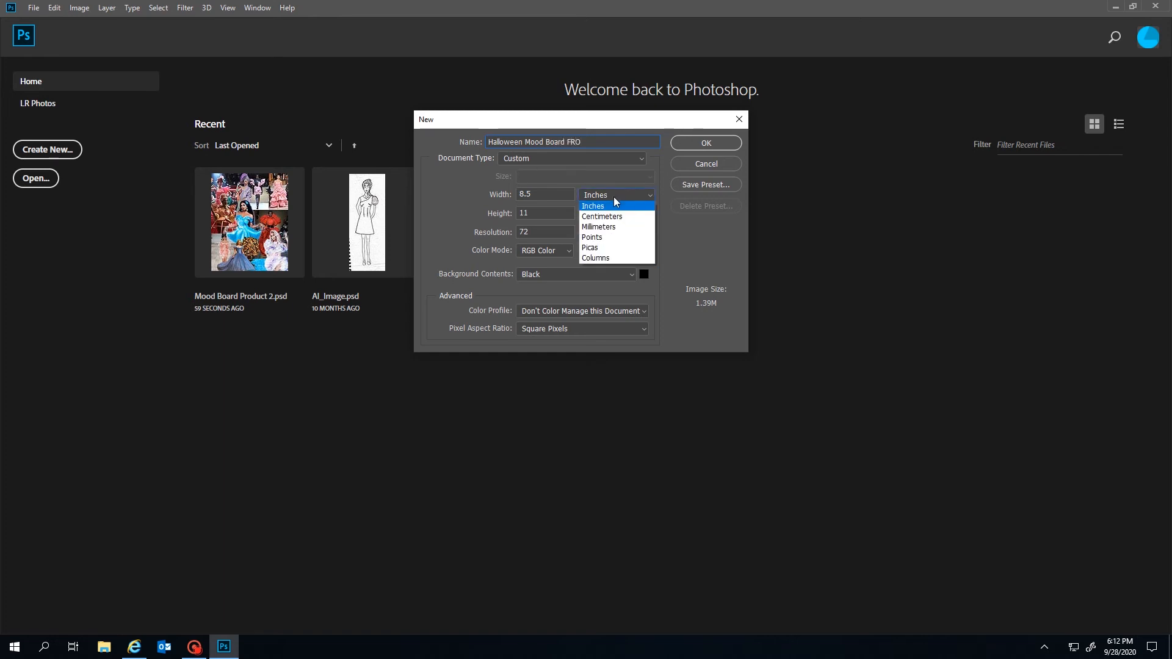
key("Tab")
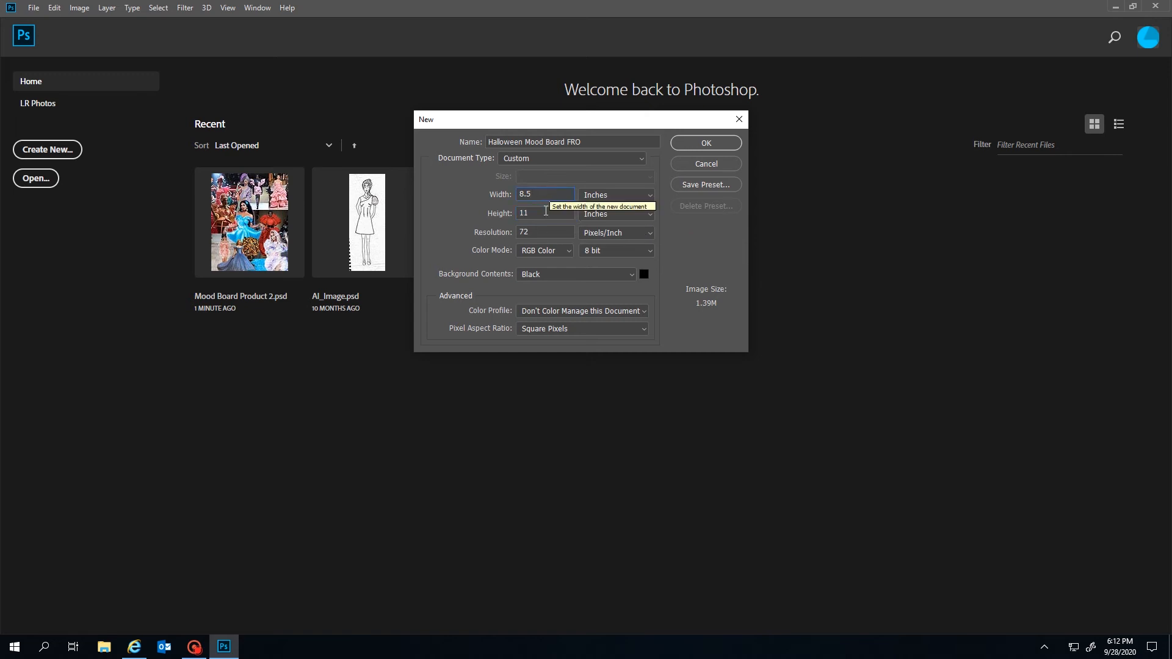
Set the background contents to Black and create the document
left_click(583, 274)
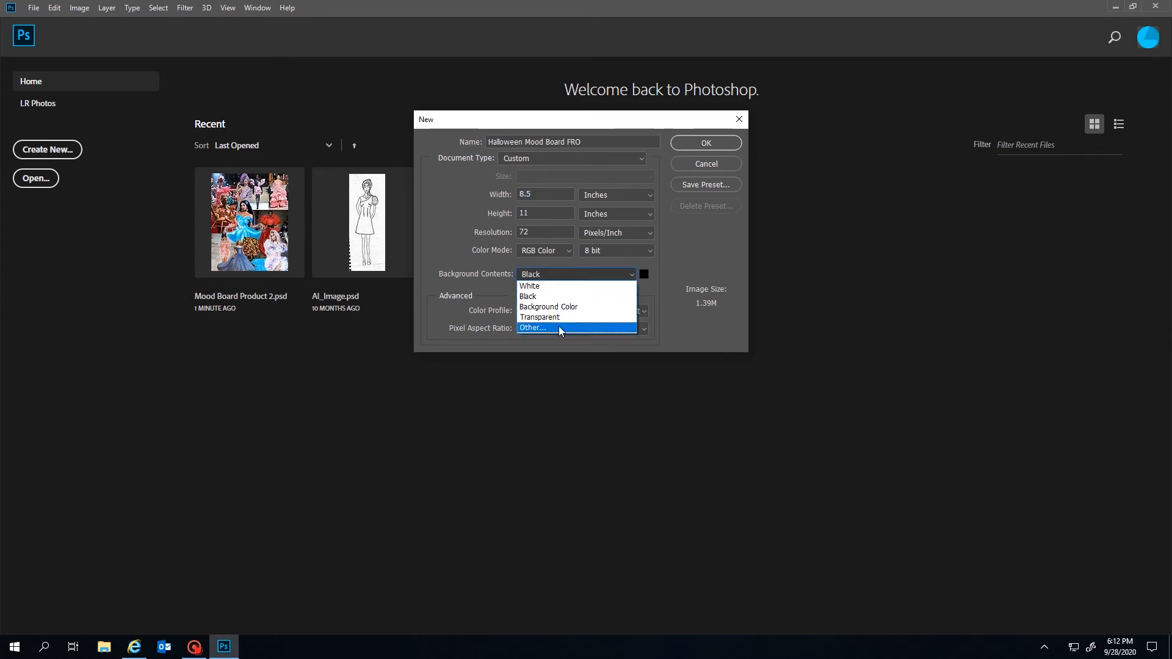
left_click(560, 329)
left_click(565, 180)
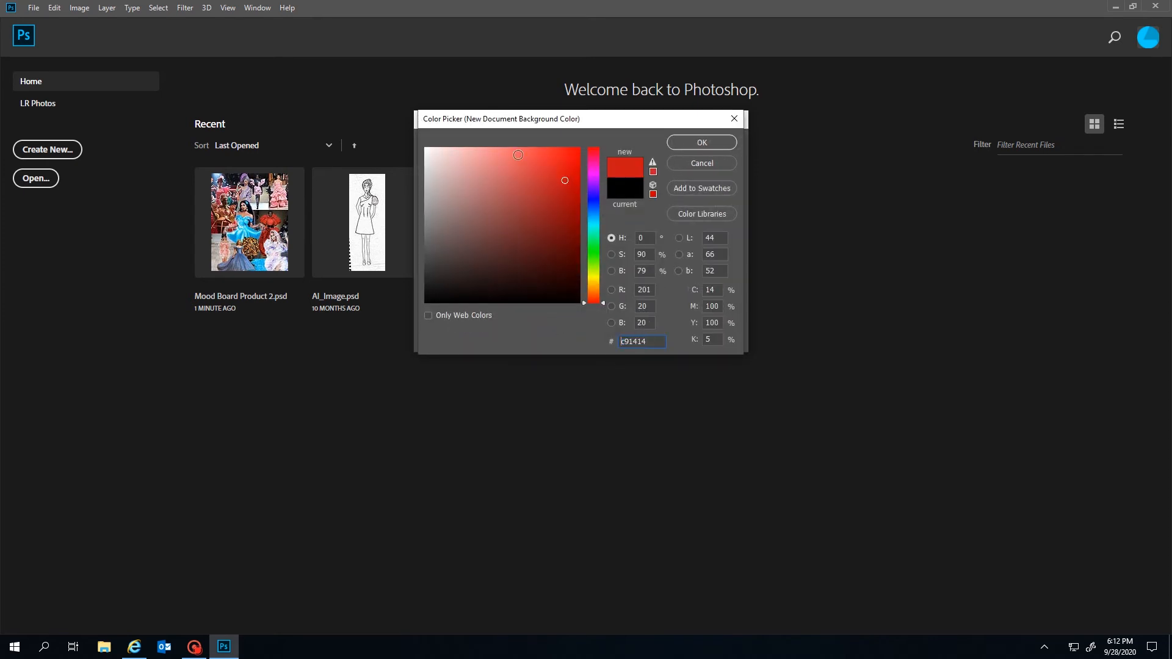
left_click(515, 152)
mouse_move(564, 180)
left_mouse_down()
mouse_move(541, 200)
mouse_move(553, 220)
mouse_move(558, 211)
left_mouse_up()
left_click(702, 142)
left_click(574, 274)
left_click(562, 297)
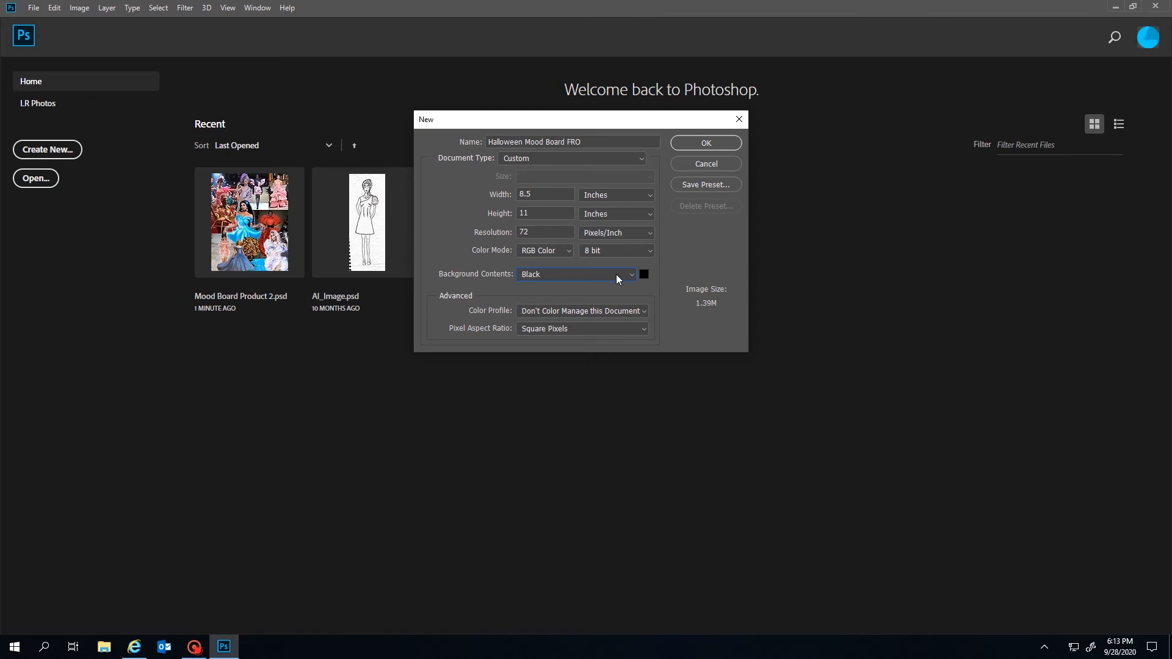
left_click(719, 142)
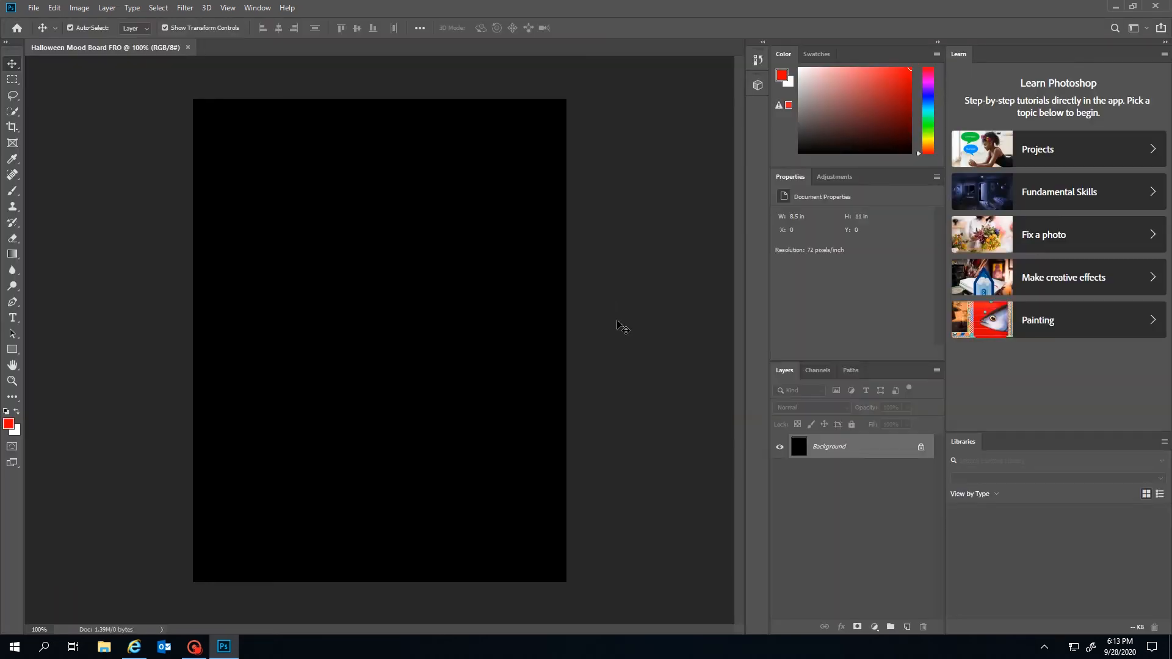
Place Embedded the IMG-8911 VHS tapes image from the Desktop
left_click_drag(903, 259, 342, 296)
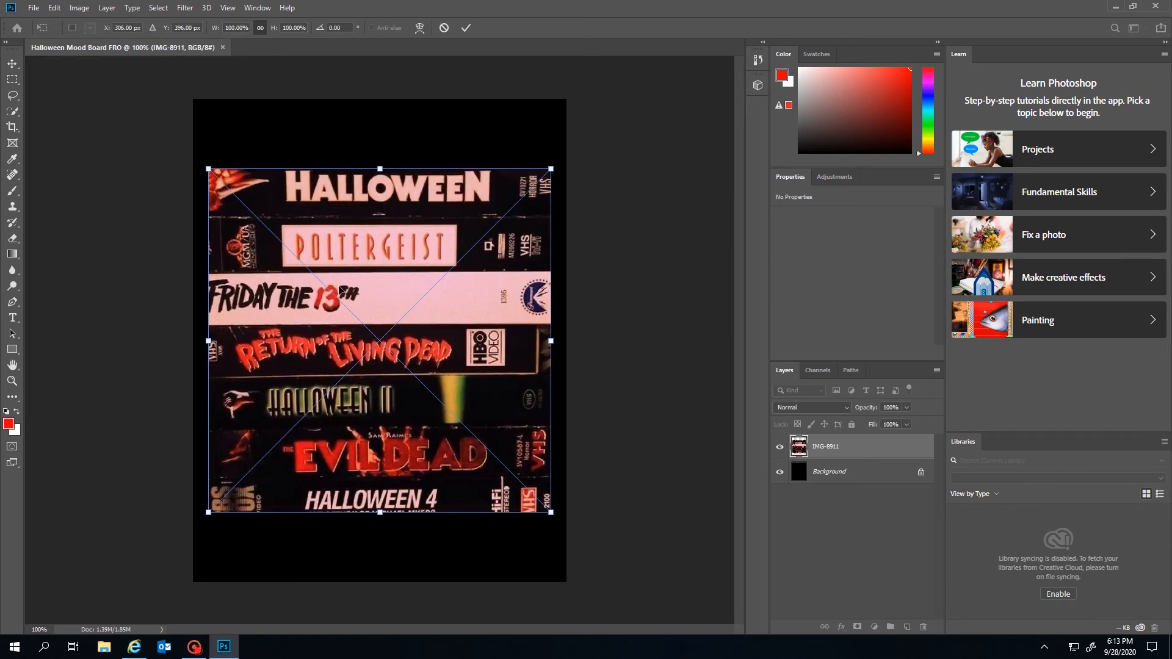
key("Escape")
left_click(11, 8)
left_click(33, 7)
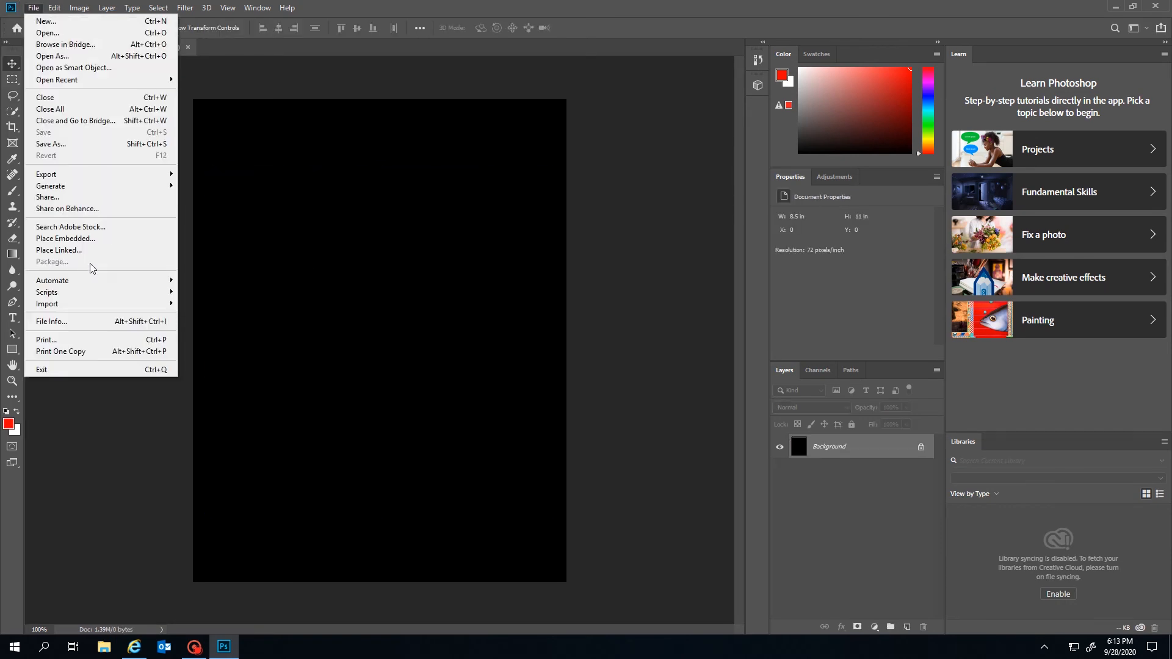
left_click(79, 240)
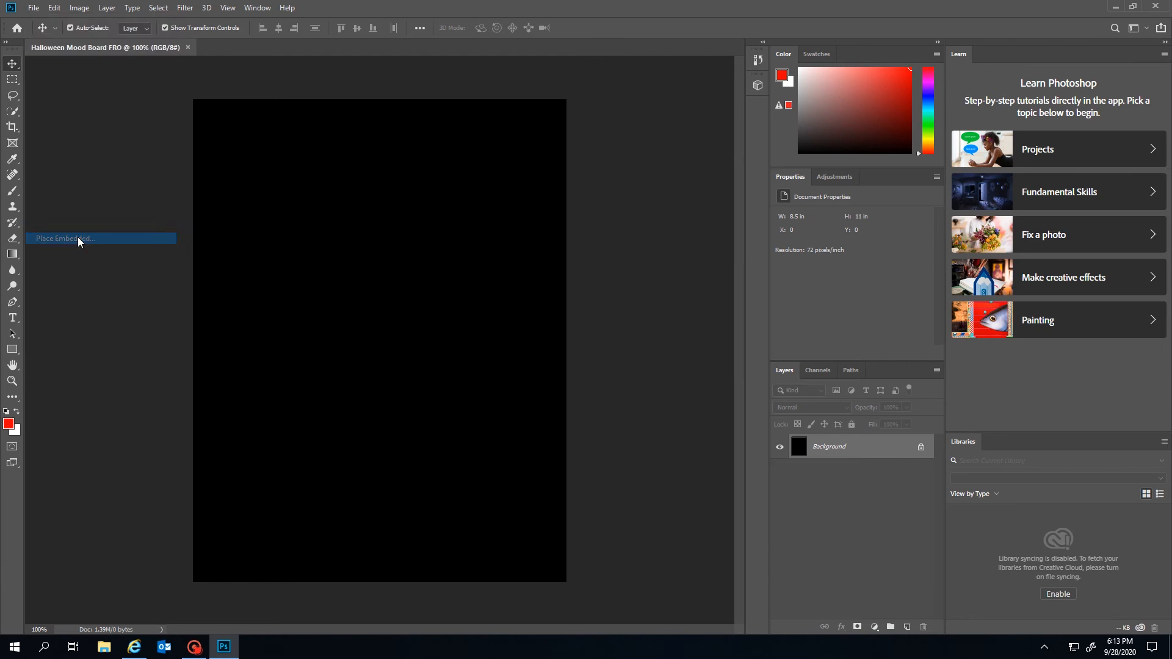
left_click(51, 91)
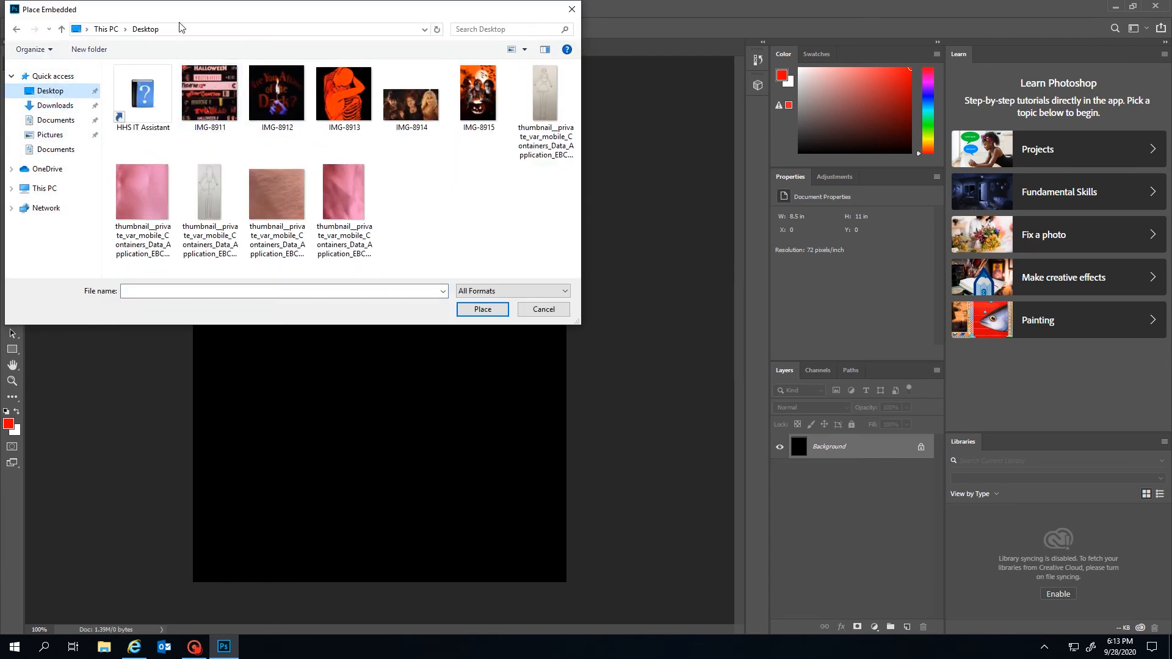
left_click(223, 89)
left_click(488, 309)
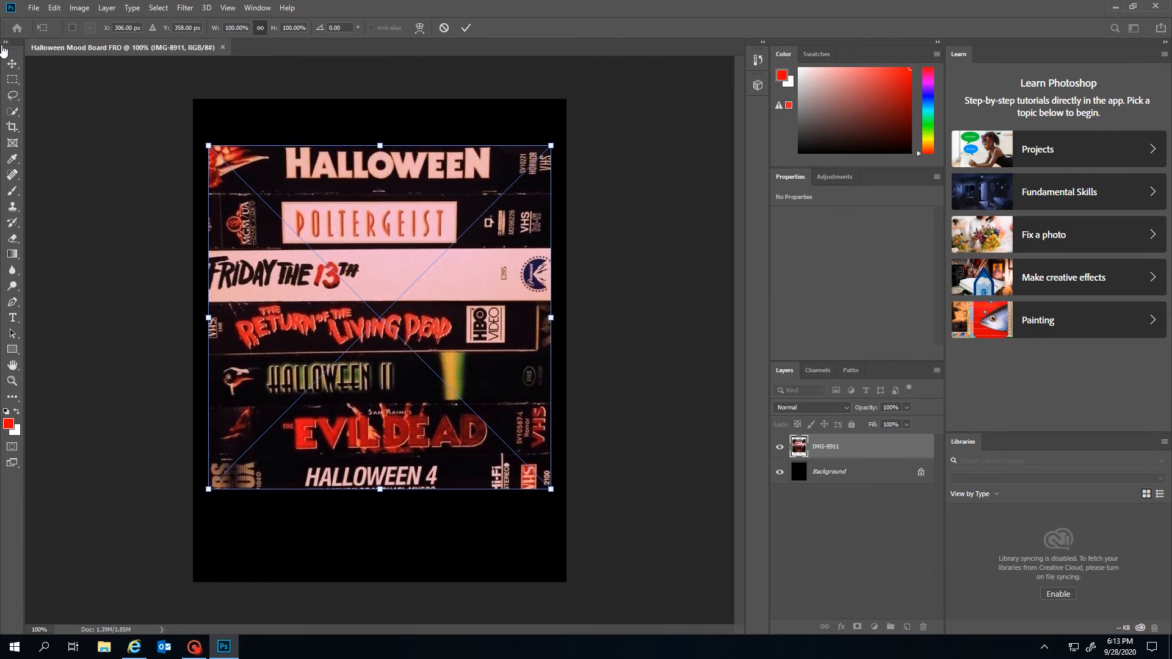
left_click(10, 63)
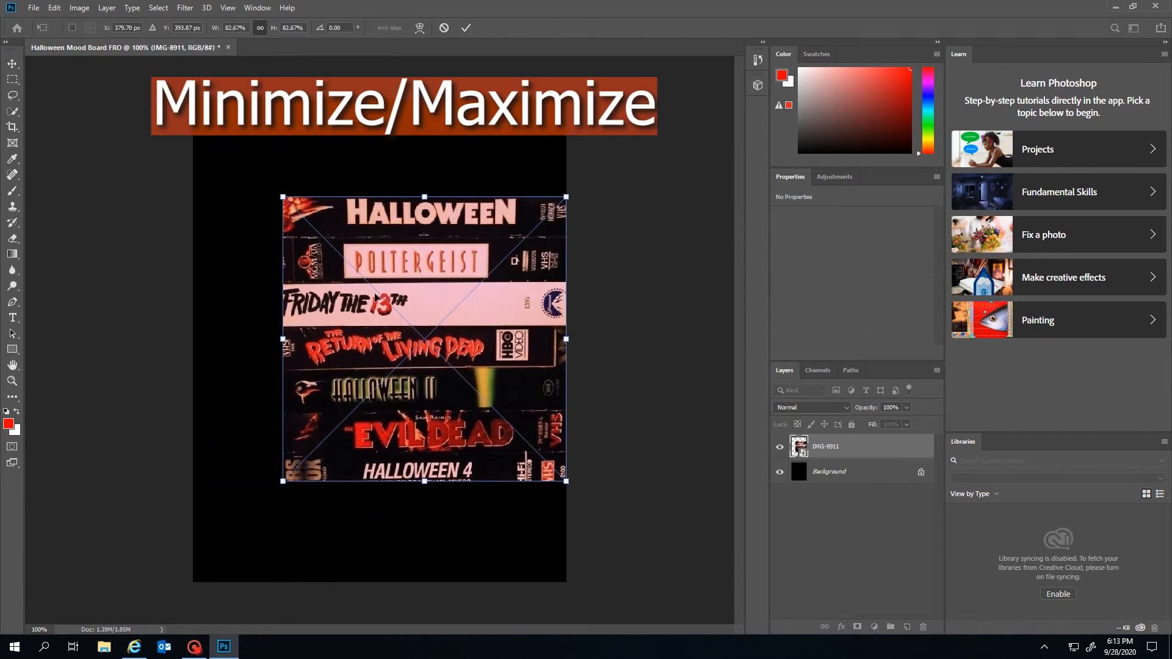
Scale the VHS image down into the bottom-left corner of the canvas
left_click_drag(312, 236, 254, 212)
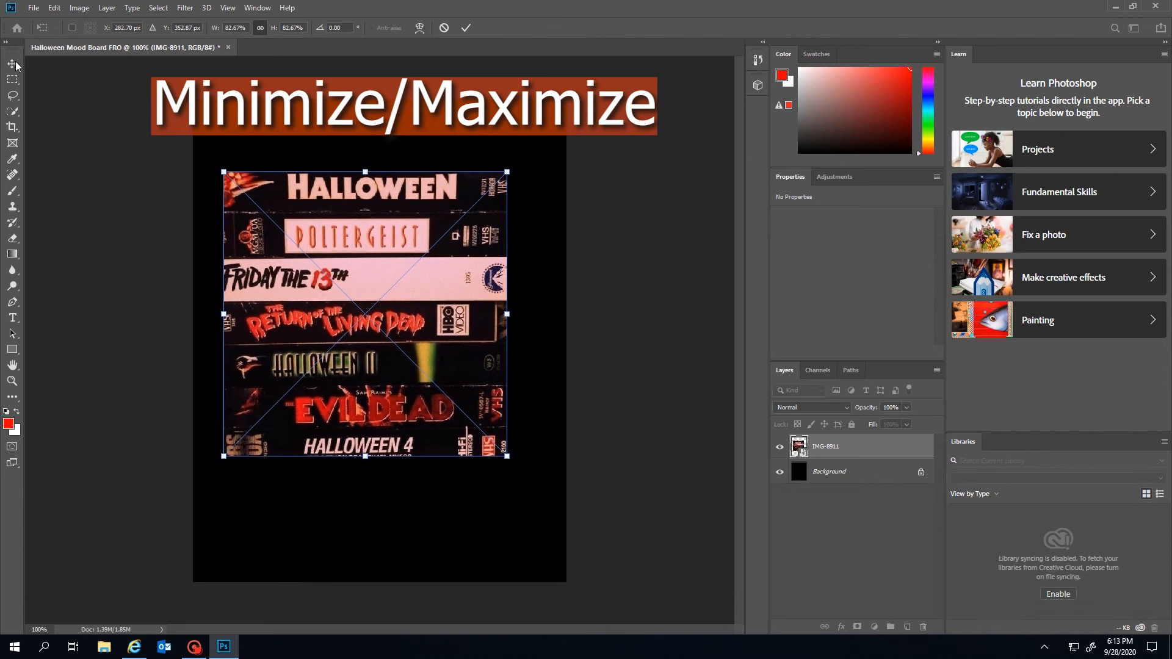
left_click(16, 64)
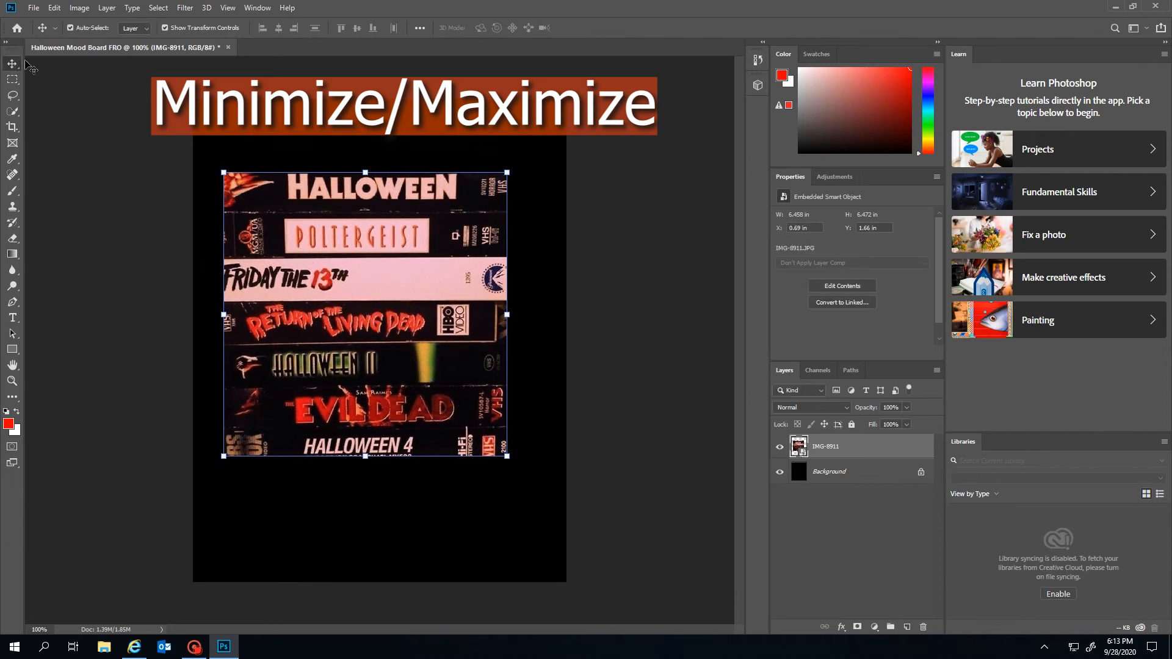
left_click(164, 28)
left_click_drag(226, 176, 225, 149)
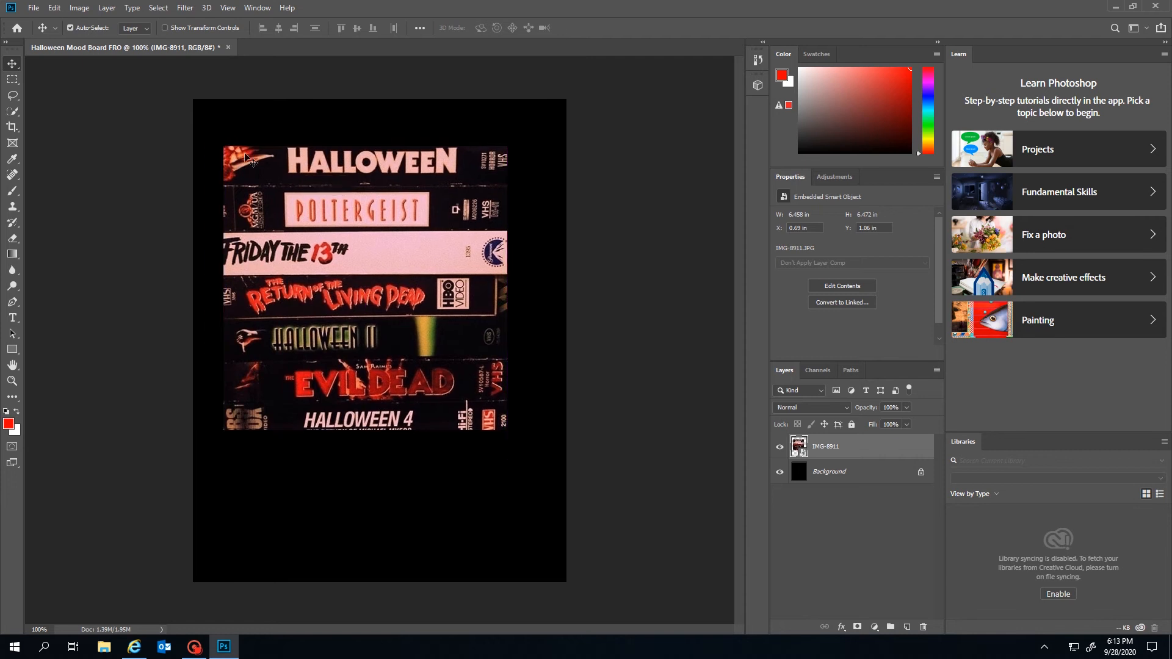
left_click(238, 157)
key("ctrl+t")
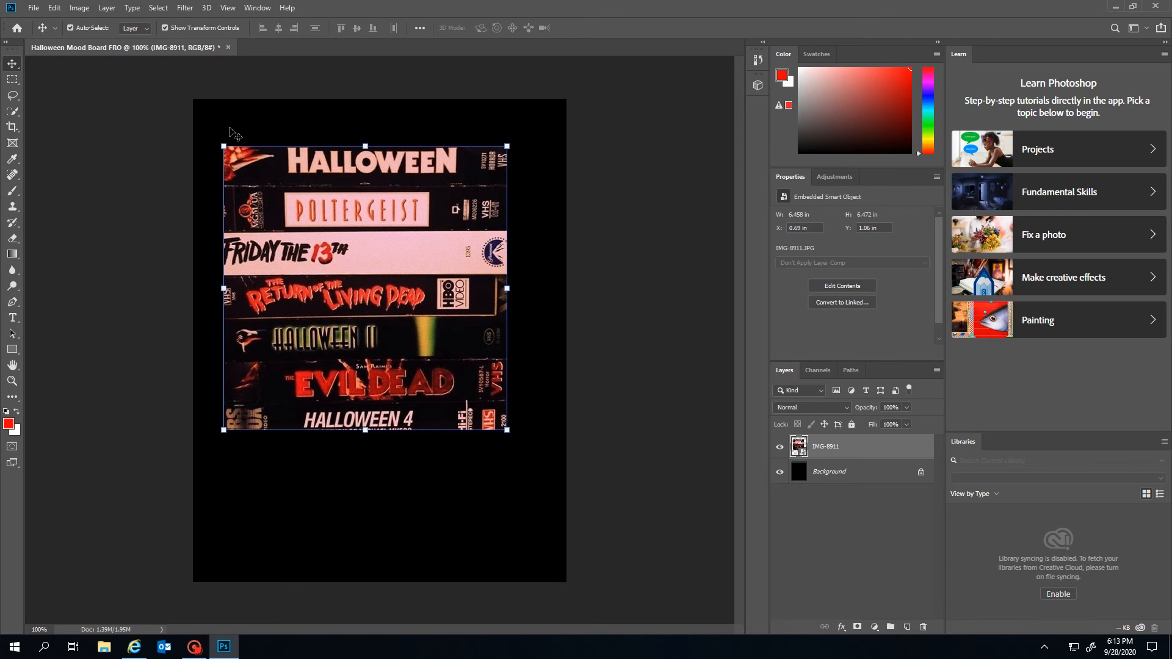
left_click_drag(224, 147, 262, 187)
left_click_drag(376, 291, 307, 441)
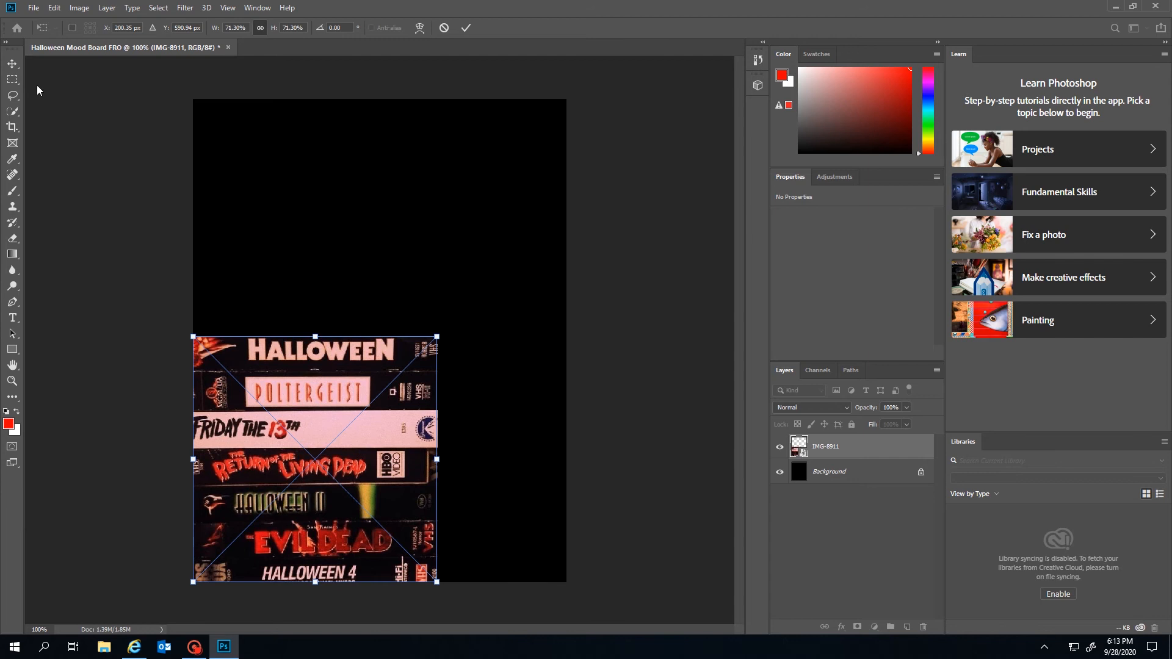
left_click(12, 64)
left_click_drag(437, 336, 383, 390)
key("Return")
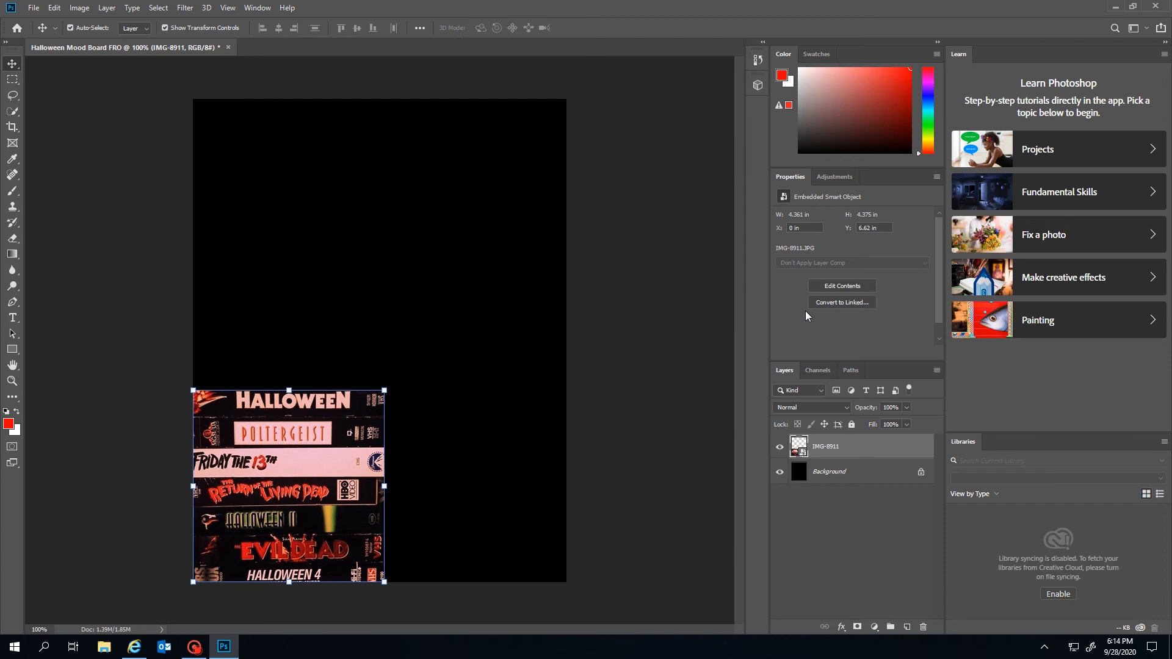
left_click(561, 301)
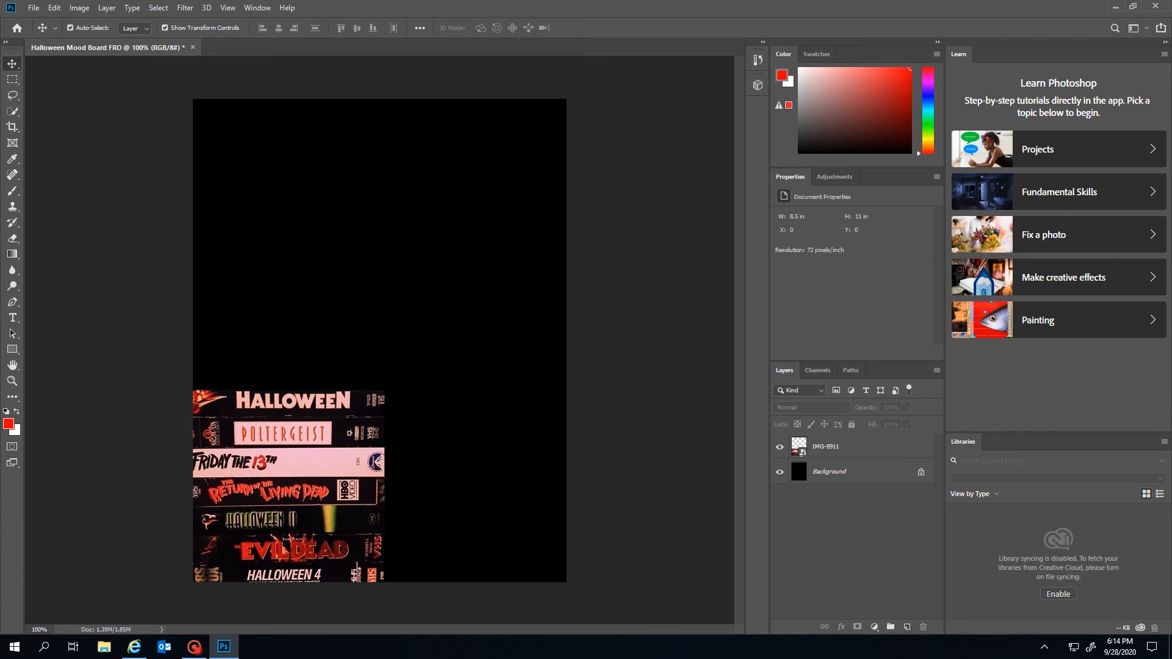
Place the IMG-8913 orange skeleton image, shrunk near the top, and reselect its layer
left_click_drag(759, 269, 384, 297)
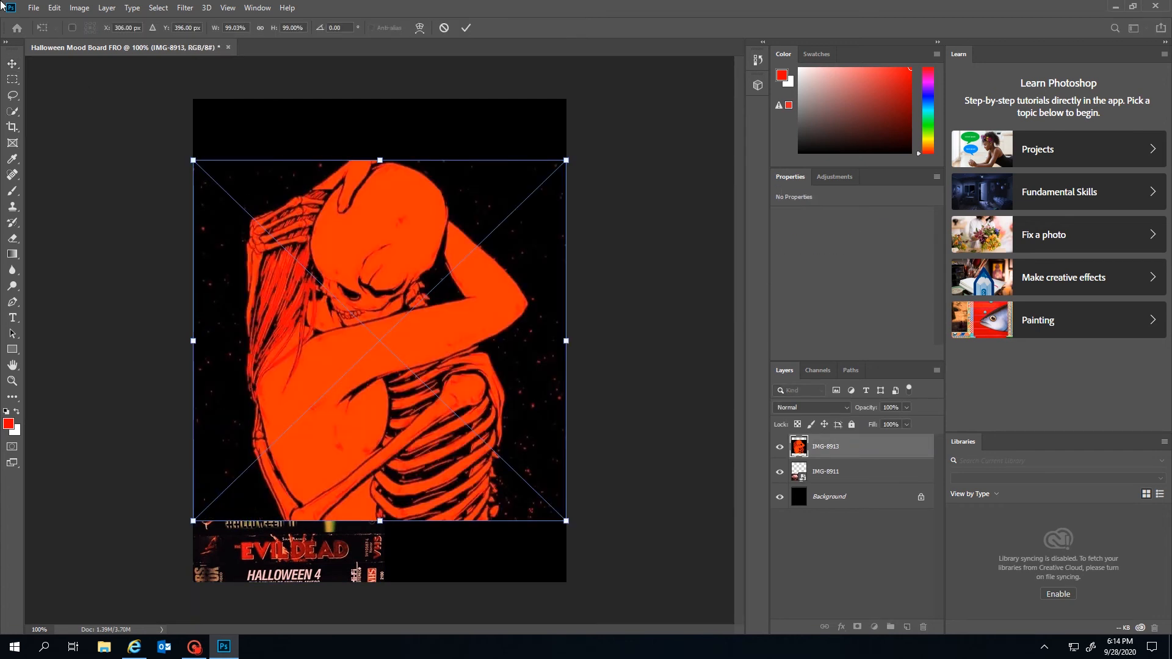
left_click_drag(193, 160, 309, 262)
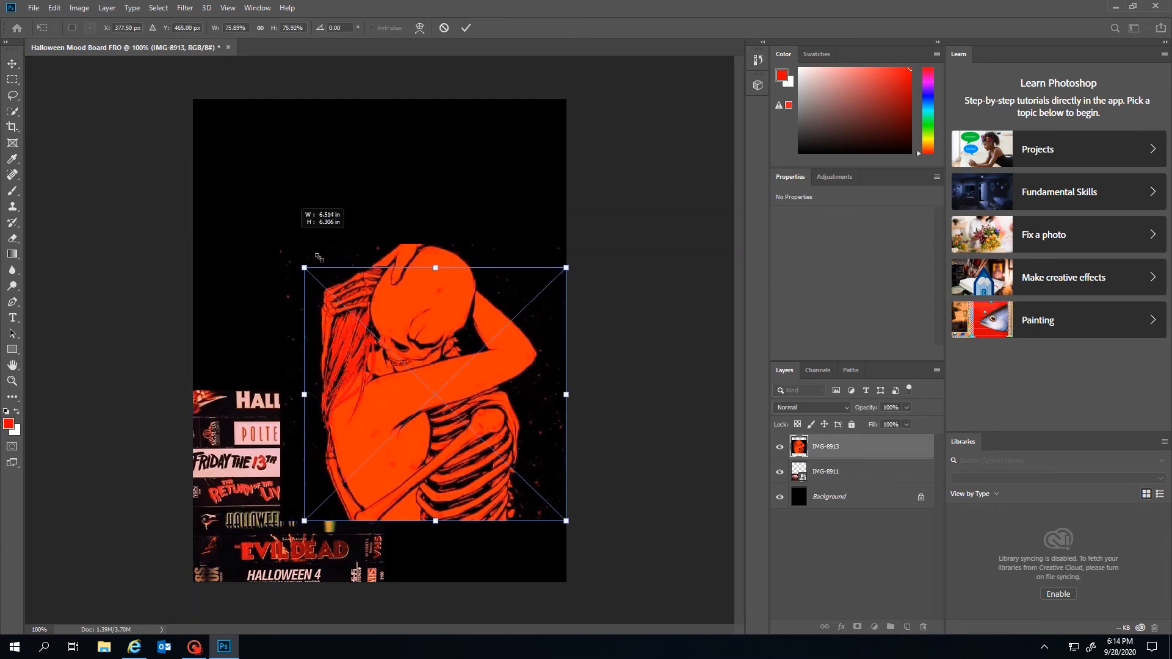
left_click_drag(460, 340, 414, 186)
key("Return")
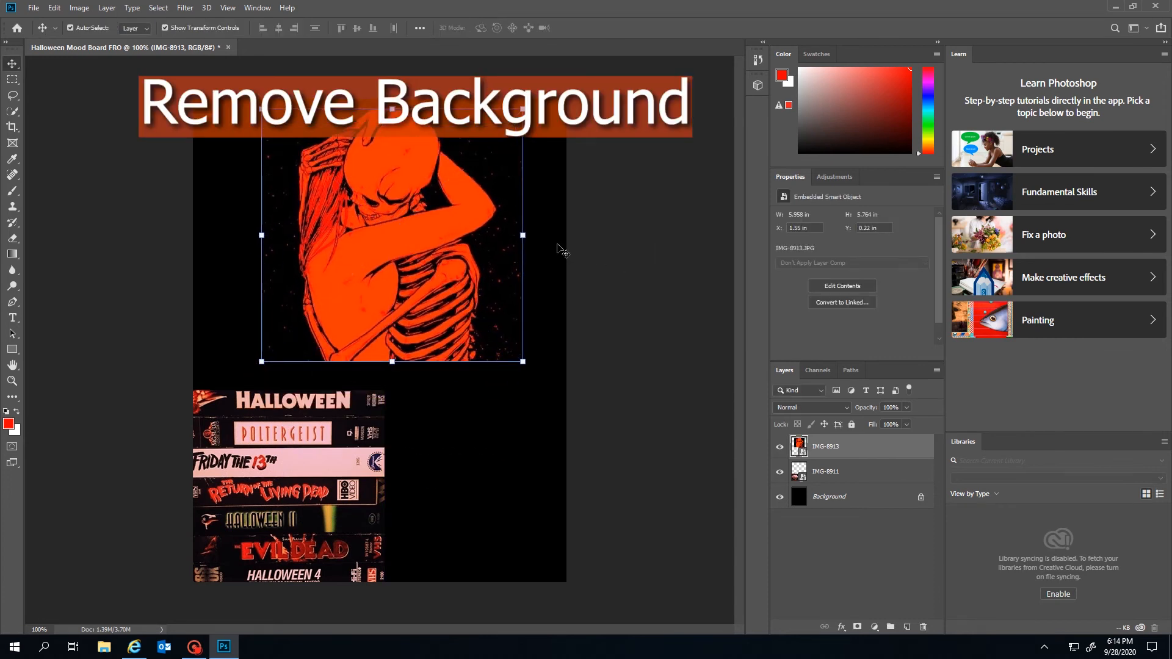
left_click(562, 250)
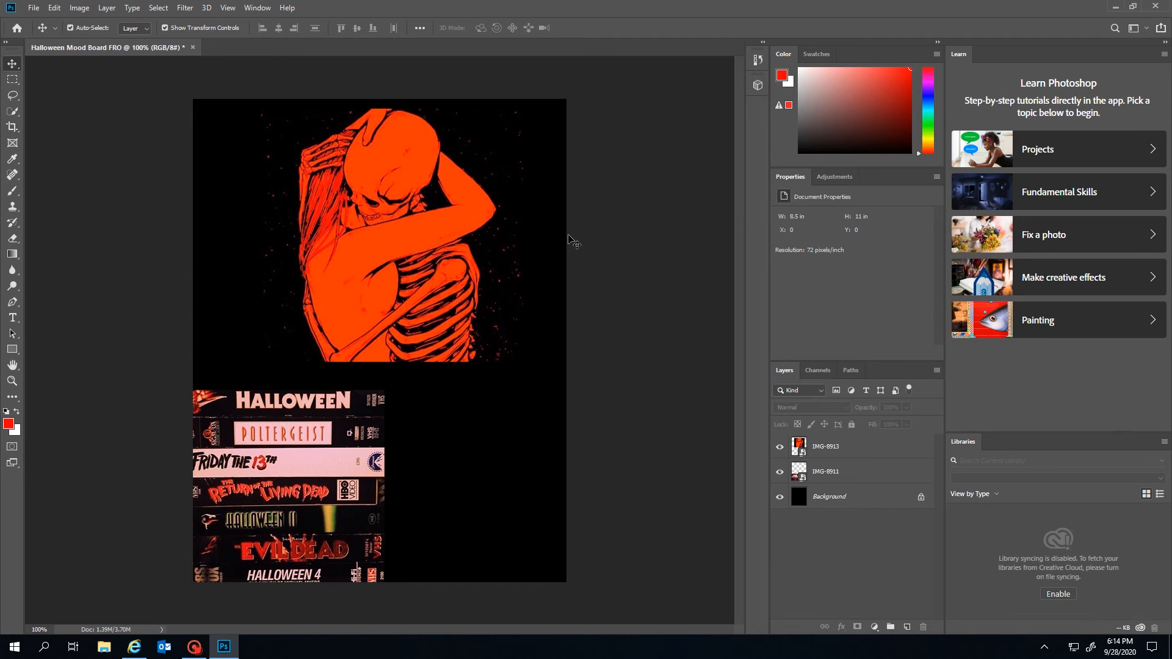
left_click(478, 358)
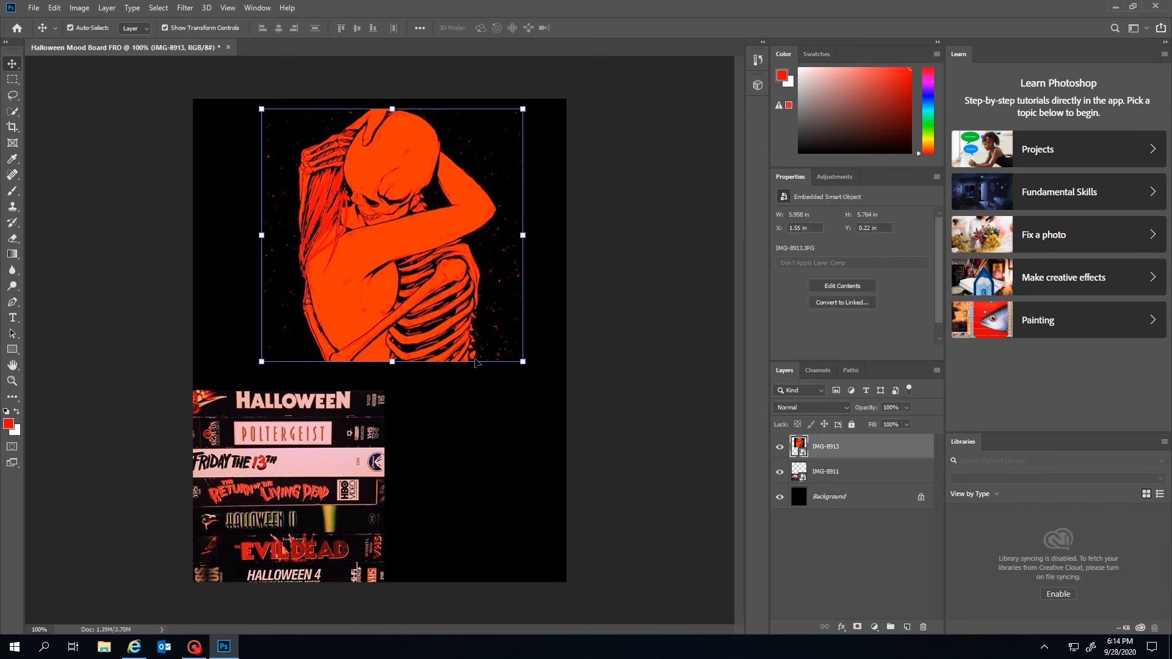
Quick-select the skeleton, subtracting the gap between skull and arm, and enter Select and Mask
left_click(21, 111)
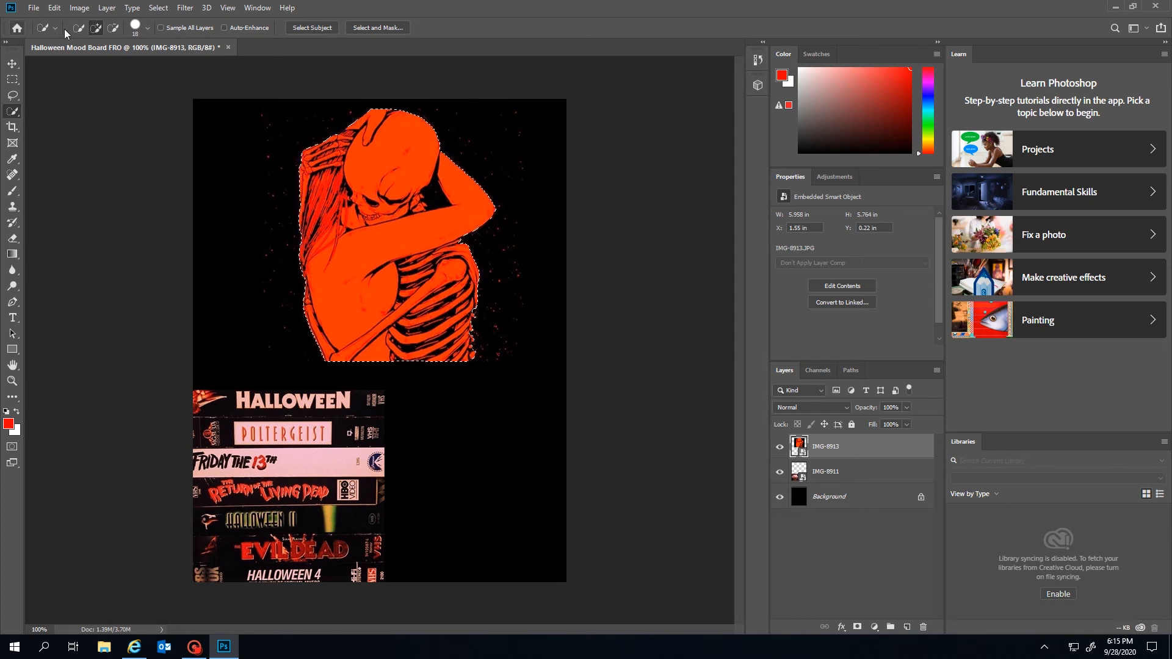
left_click(112, 28)
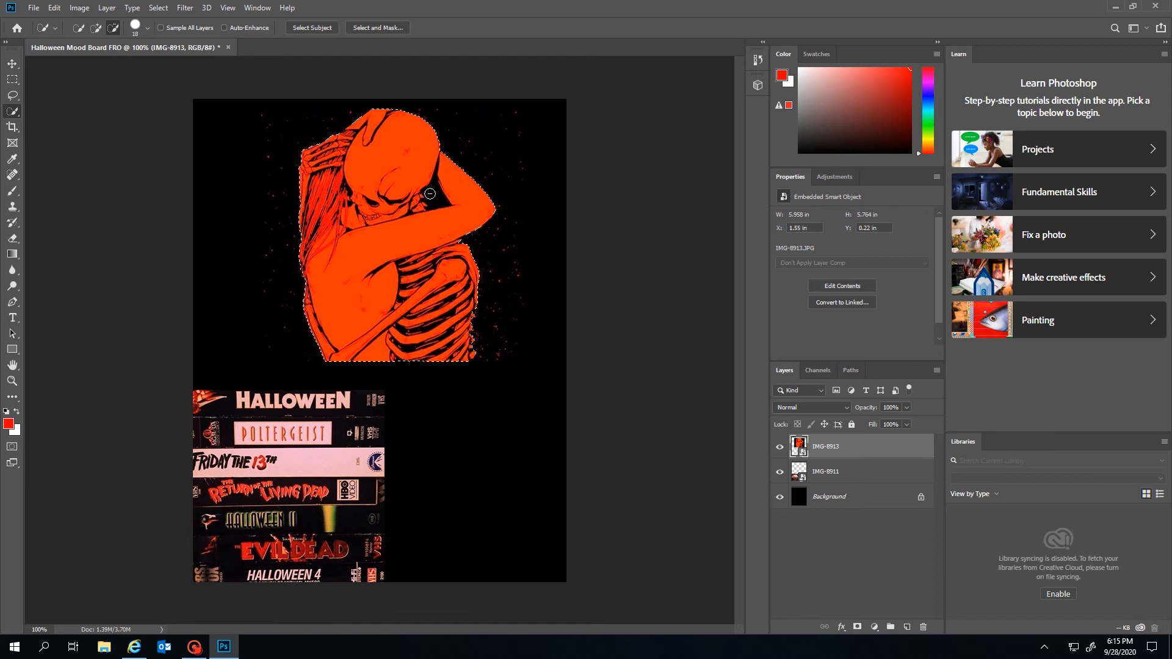
left_click_drag(432, 192, 445, 200)
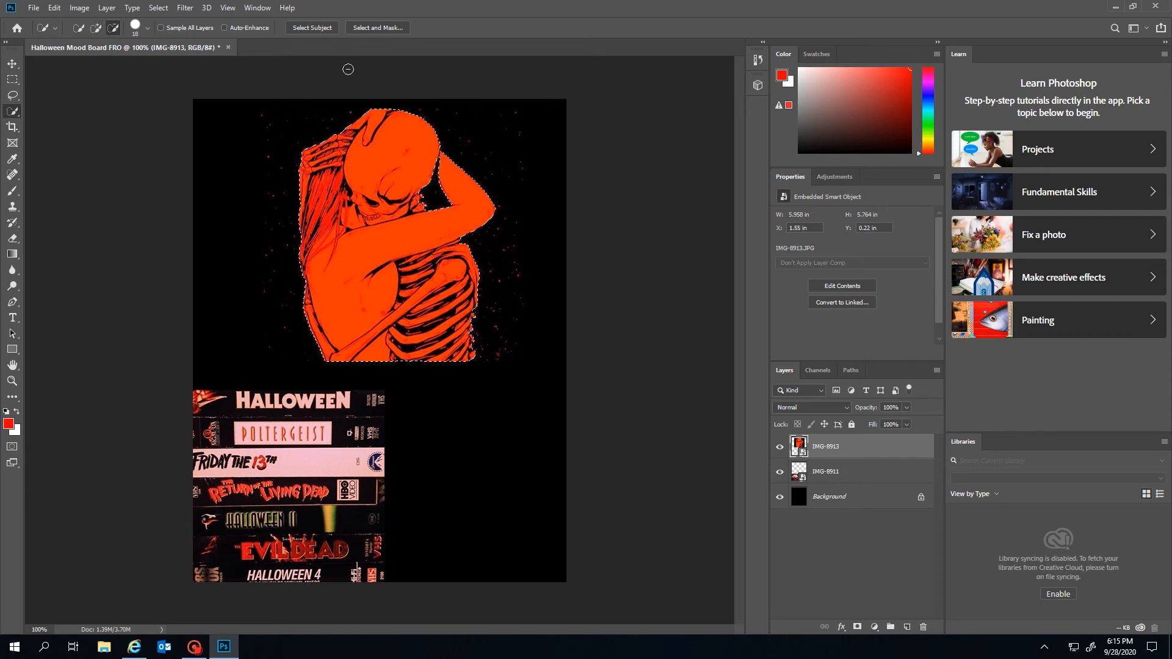
left_click(375, 27)
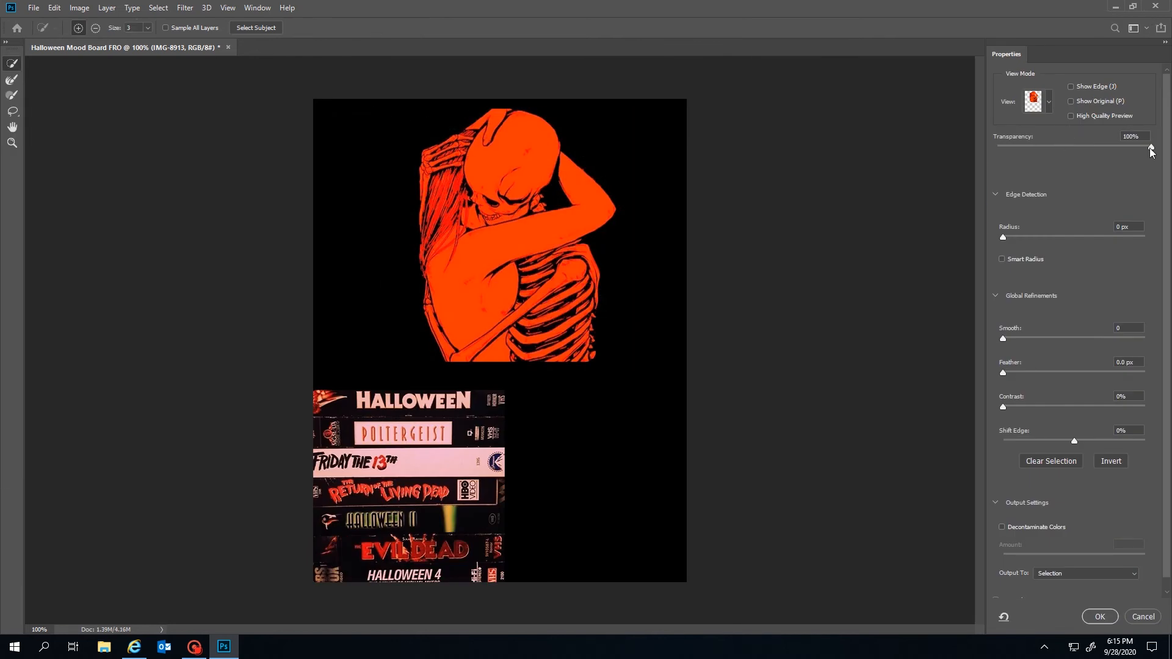
Refine the selection with Smooth 15 and Feather 4.5 px, output as a layer mask
left_click_drag(1151, 151, 989, 148)
left_click_drag(1003, 338, 1024, 341)
left_click_drag(1003, 371, 1037, 371)
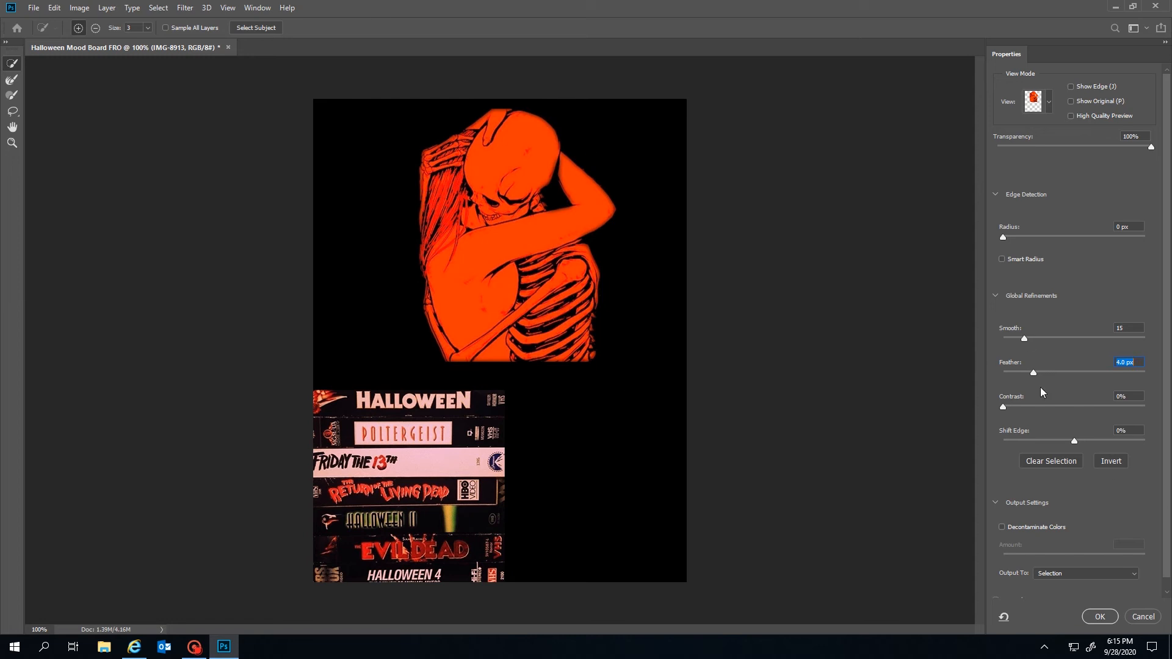
scroll(1067, 537, "down", 1)
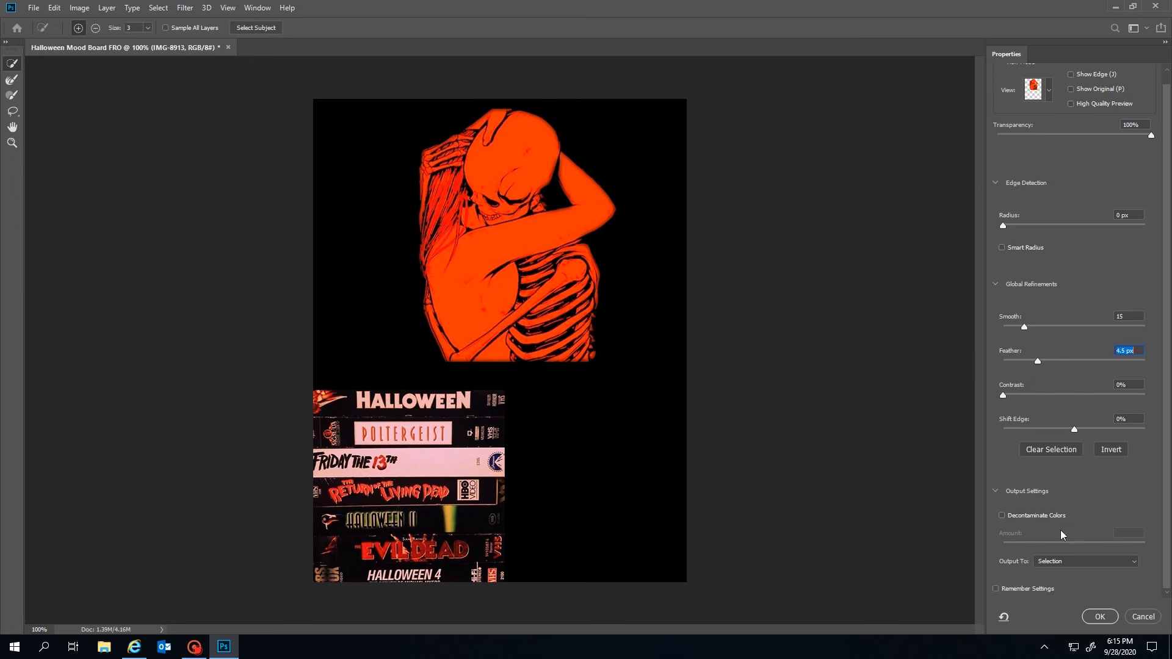
left_click(1058, 562)
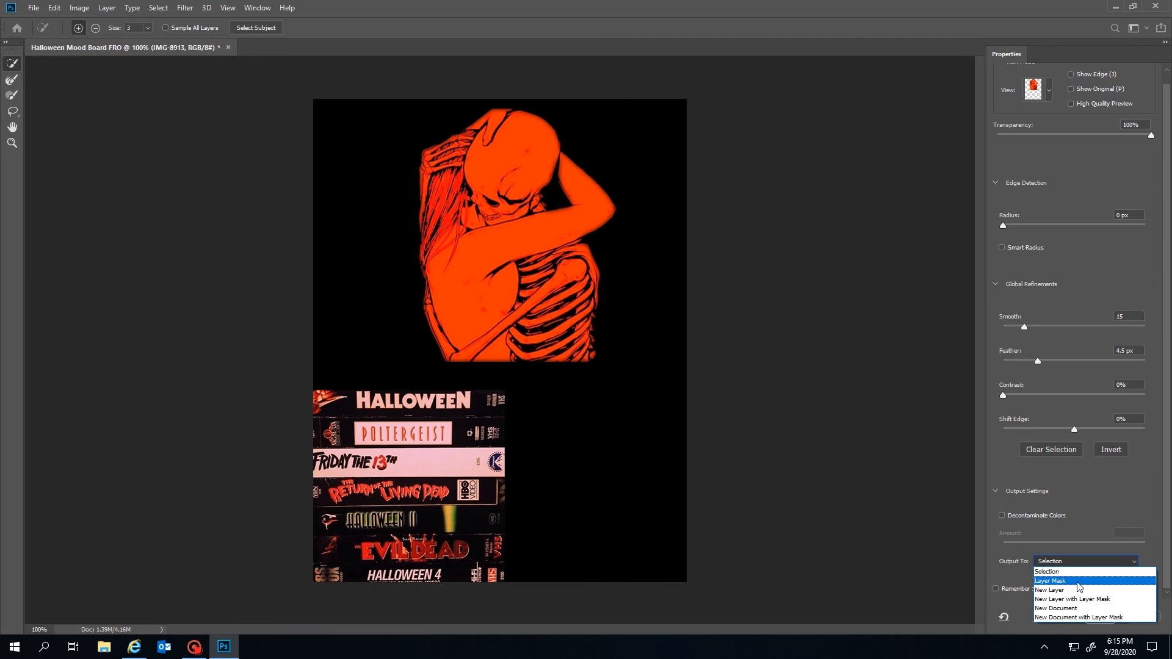
left_click(1078, 581)
left_click(1105, 617)
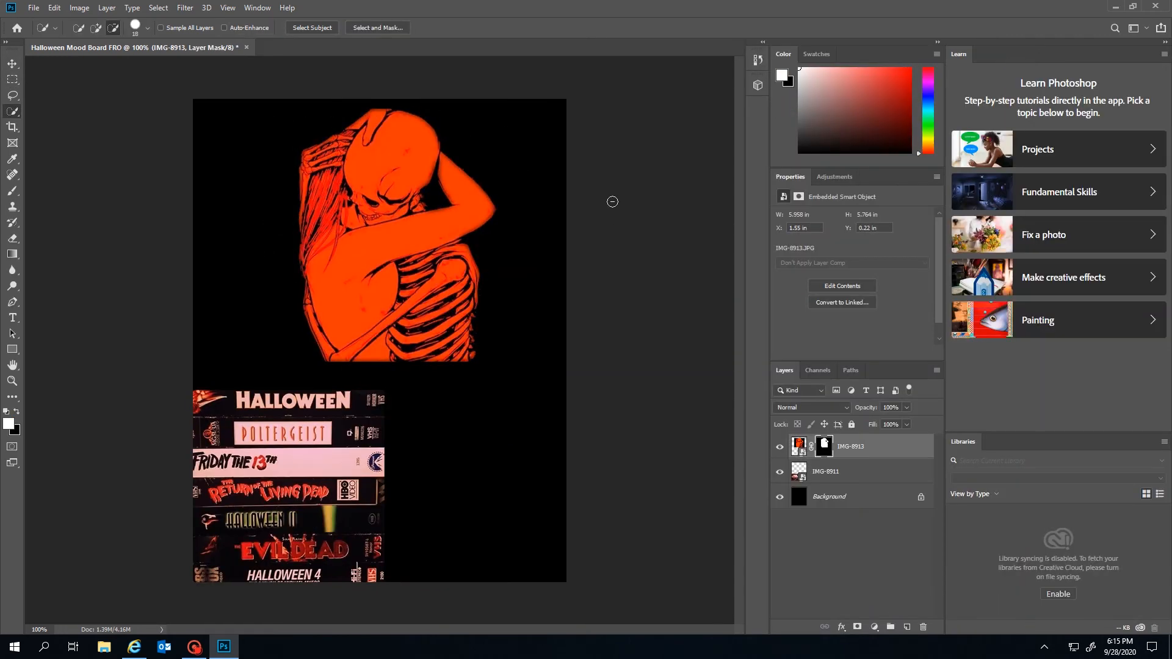
Move the skeleton image left and shrink it to about 75%
left_click(11, 64)
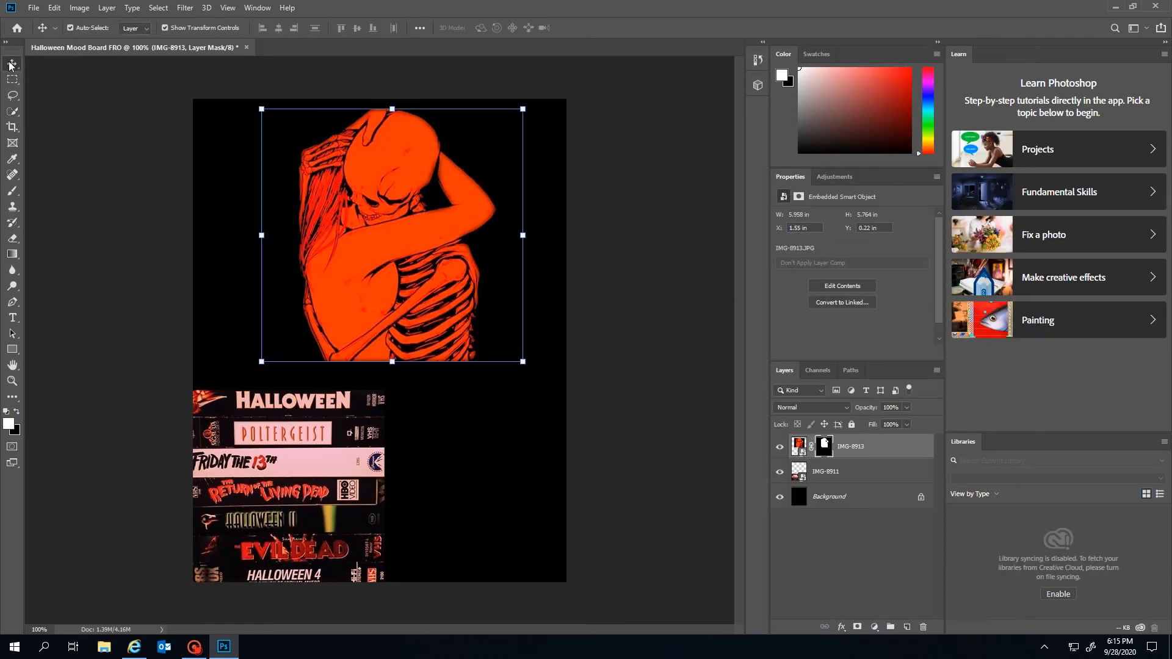
left_click_drag(391, 252, 352, 252)
left_click_drag(223, 362, 318, 328)
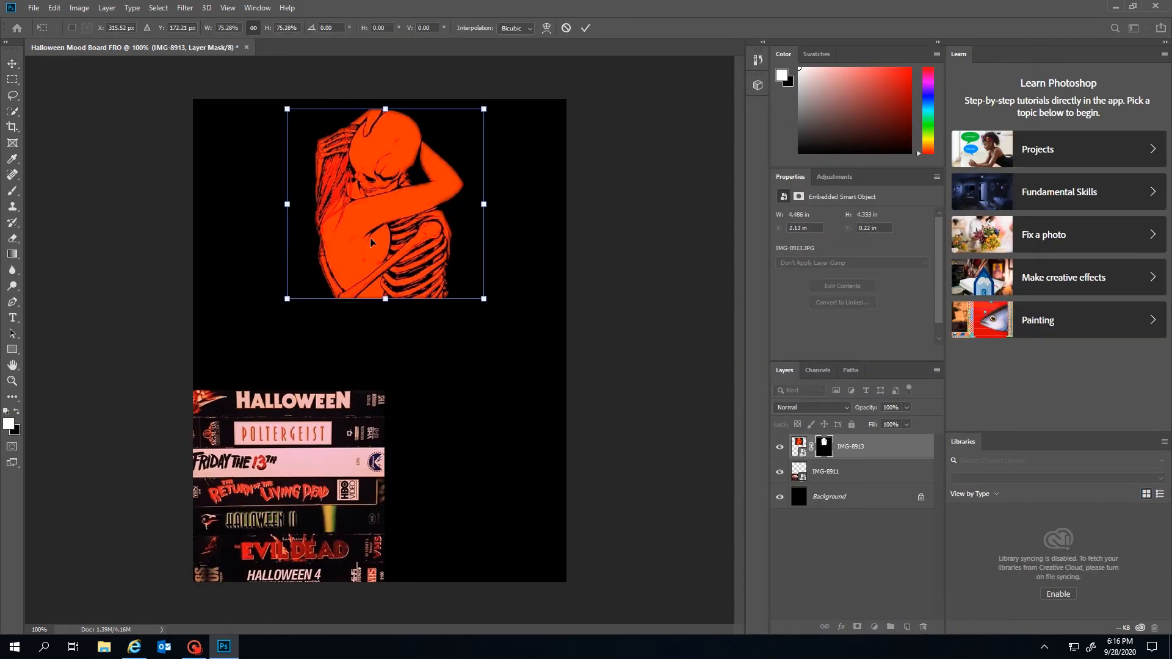
left_click_drag(370, 242, 290, 283)
Resize the skeleton to about 81% and settle it just above the tape stack
left_click_drag(403, 149, 404, 116)
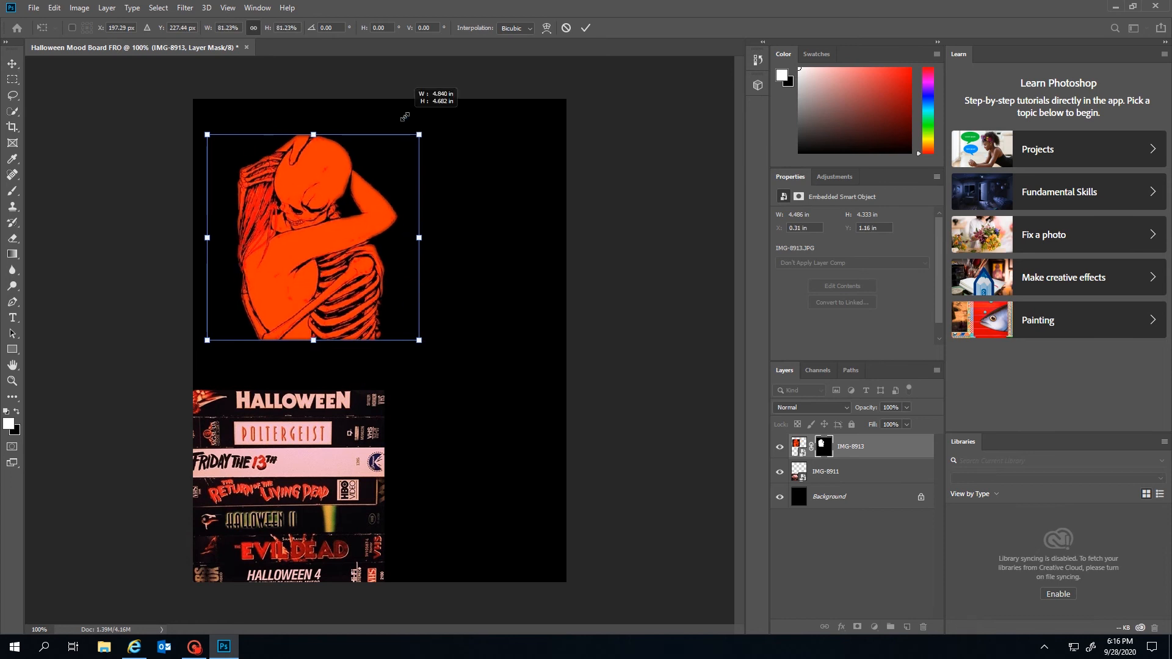
left_click_drag(306, 285, 281, 266)
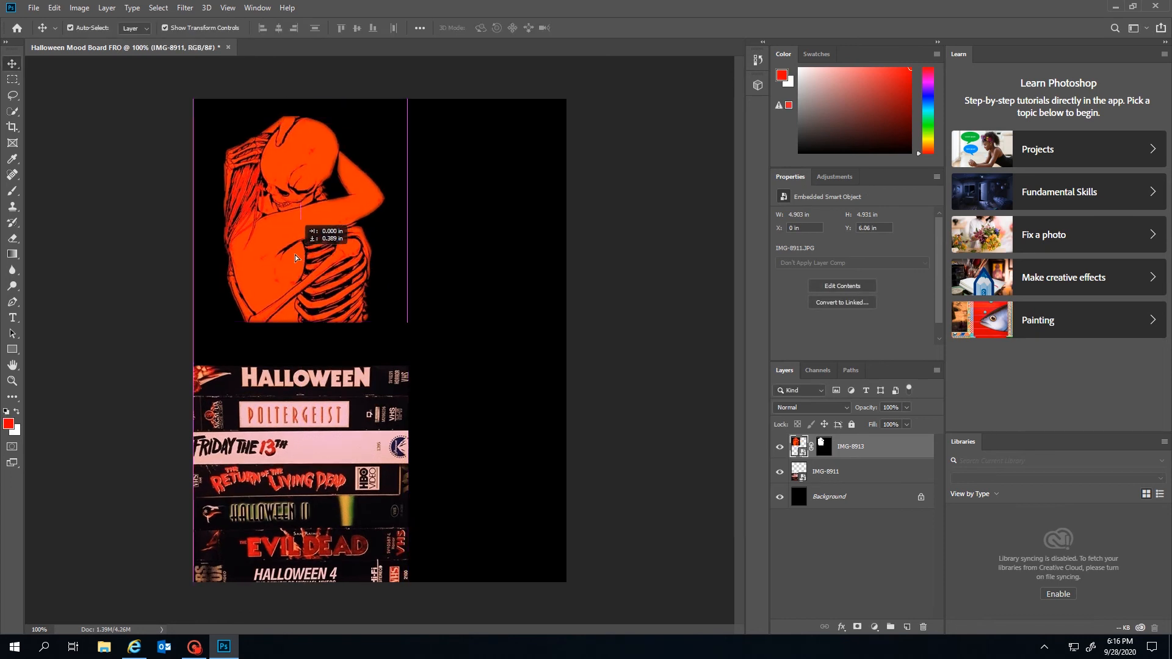
left_click_drag(294, 258, 294, 282)
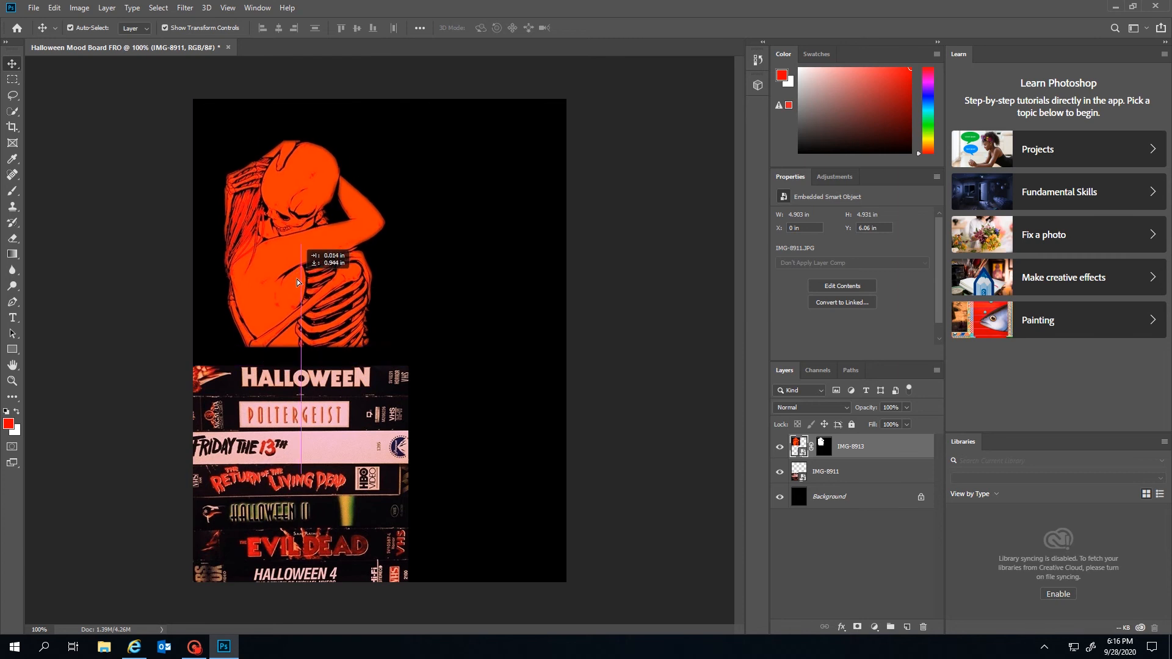
left_click(537, 301)
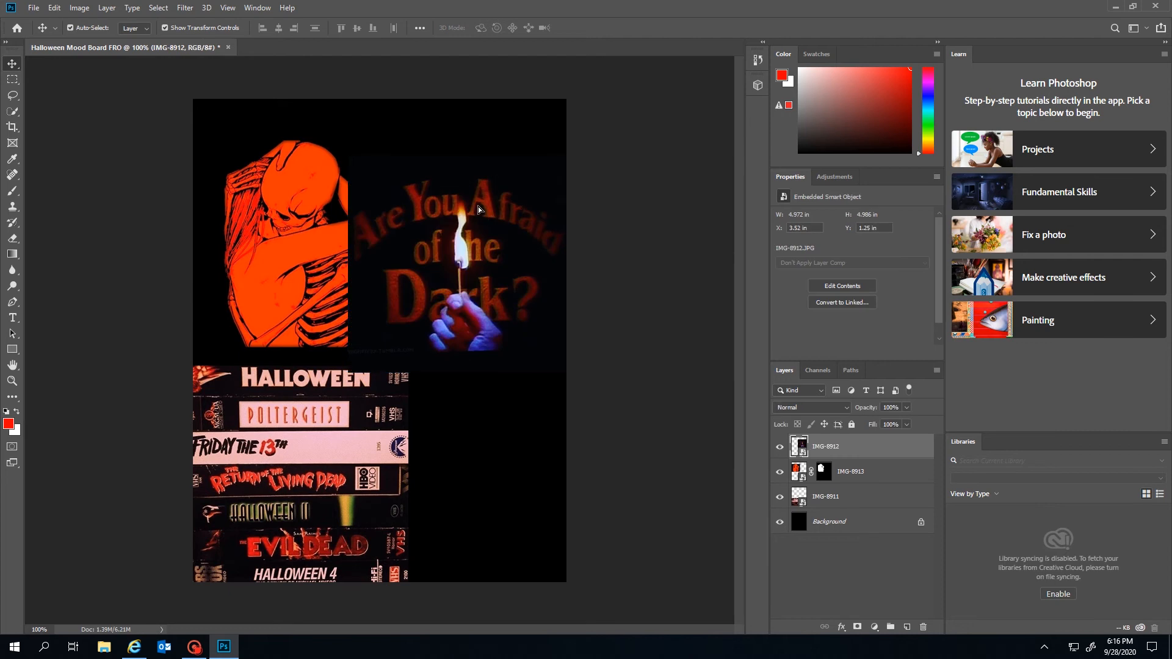
Position and enlarge the IMG-8912 'Are You Afraid of the Dark?' image to 7 × 7 in
left_click_drag(457, 170, 470, 196)
key("ctrl+t")
left_click_drag(332, 345, 246, 435)
key("Return")
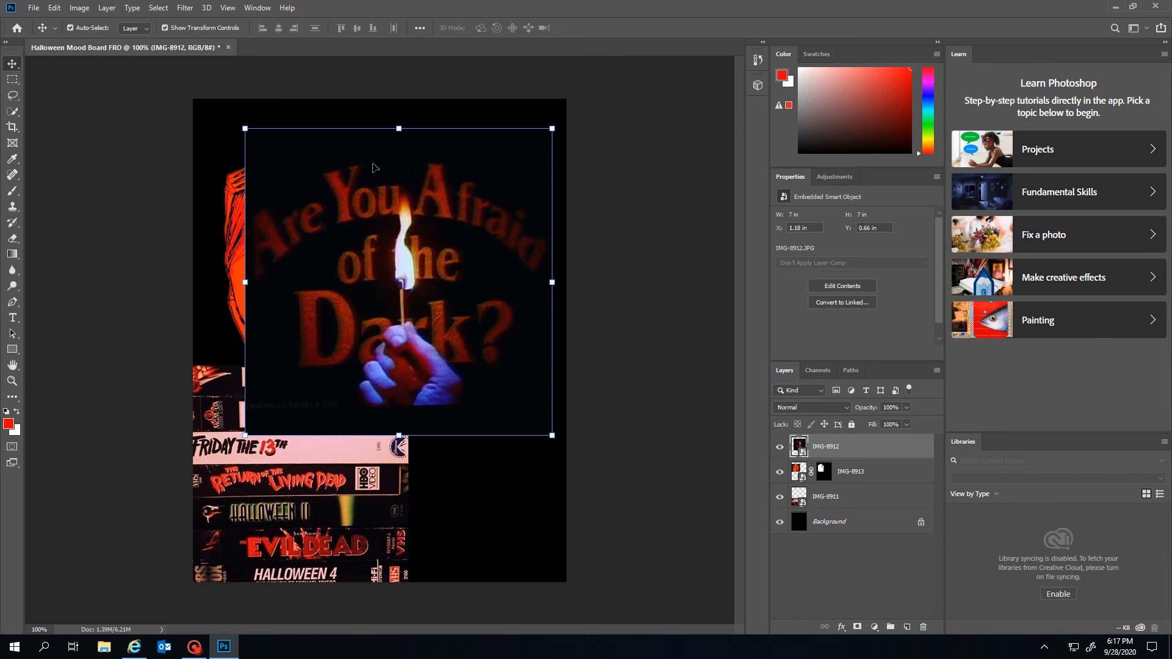
left_click(14, 111)
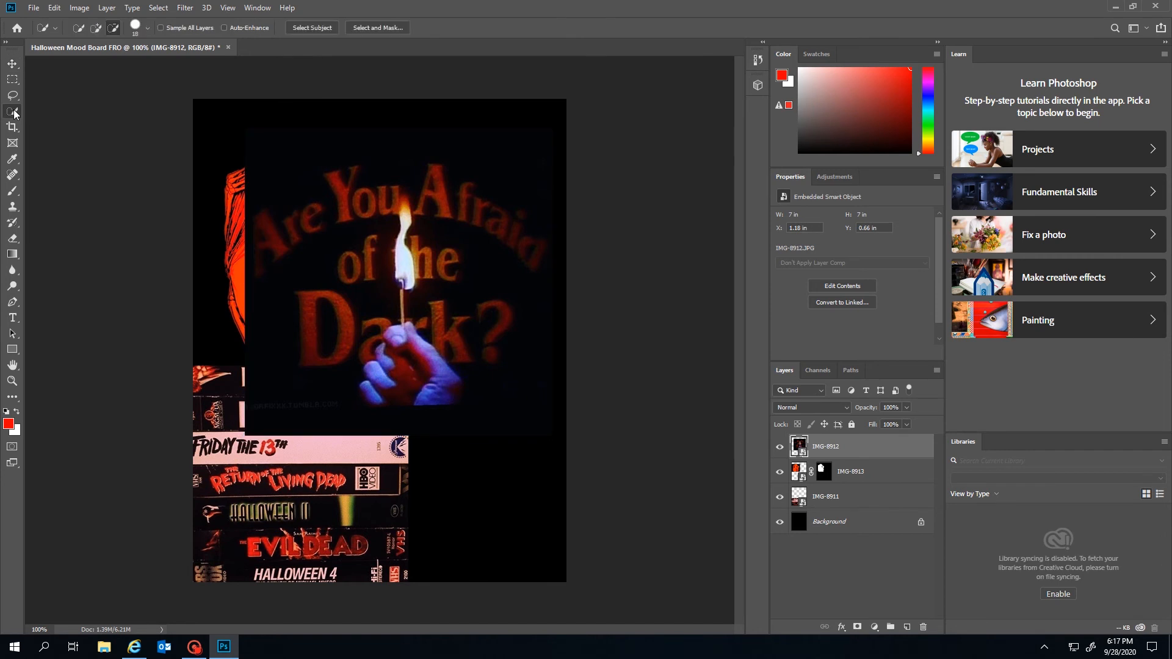
Select the match image's subject using Select Subject plus add/subtract Quick Selection strokes
left_click(303, 28)
left_click(96, 28)
mouse_move(290, 149)
left_mouse_down()
mouse_move(280, 284)
mouse_move(303, 343)
mouse_move(392, 178)
mouse_move(449, 162)
mouse_move(512, 203)
mouse_move(532, 289)
mouse_move(502, 387)
left_mouse_up()
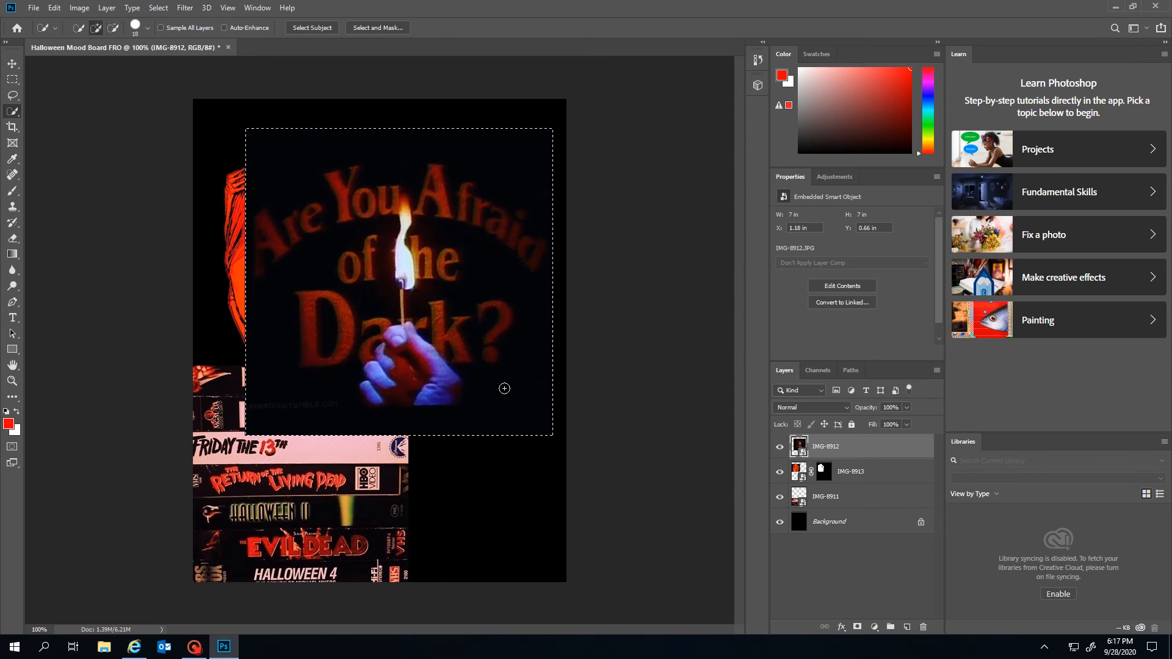
left_click(114, 28)
left_click_drag(260, 401, 333, 406)
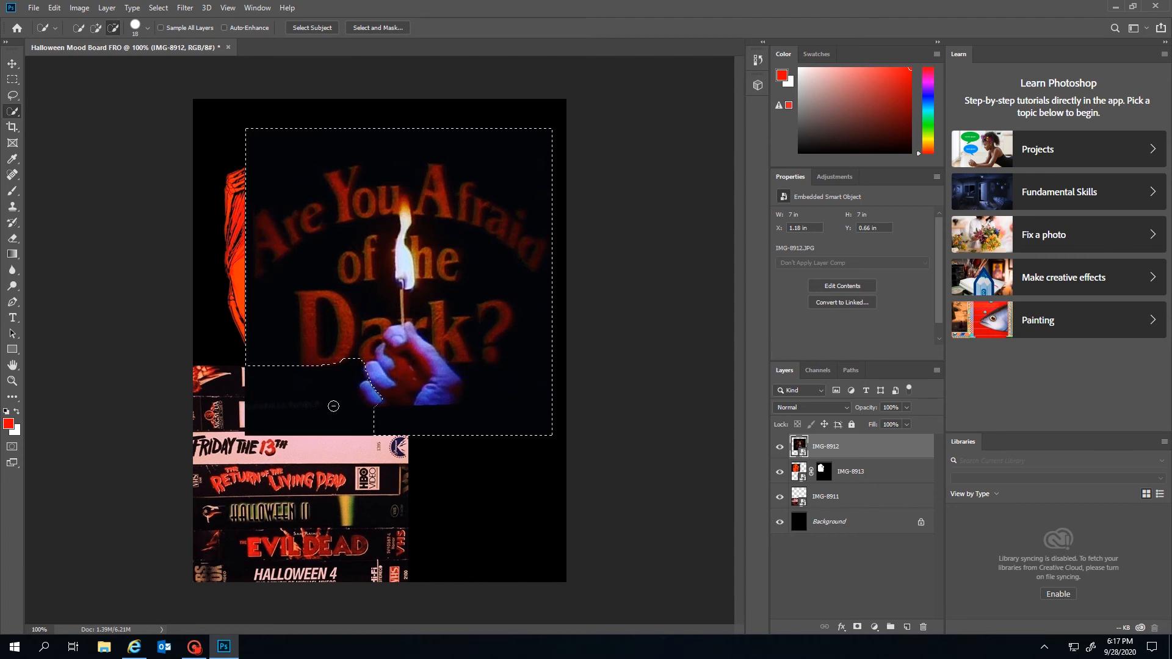
left_click(96, 27)
left_click_drag(366, 388, 377, 400)
Refine the selection with Smooth 17 and Feather 1.6 px, output as a layer mask
left_click(377, 28)
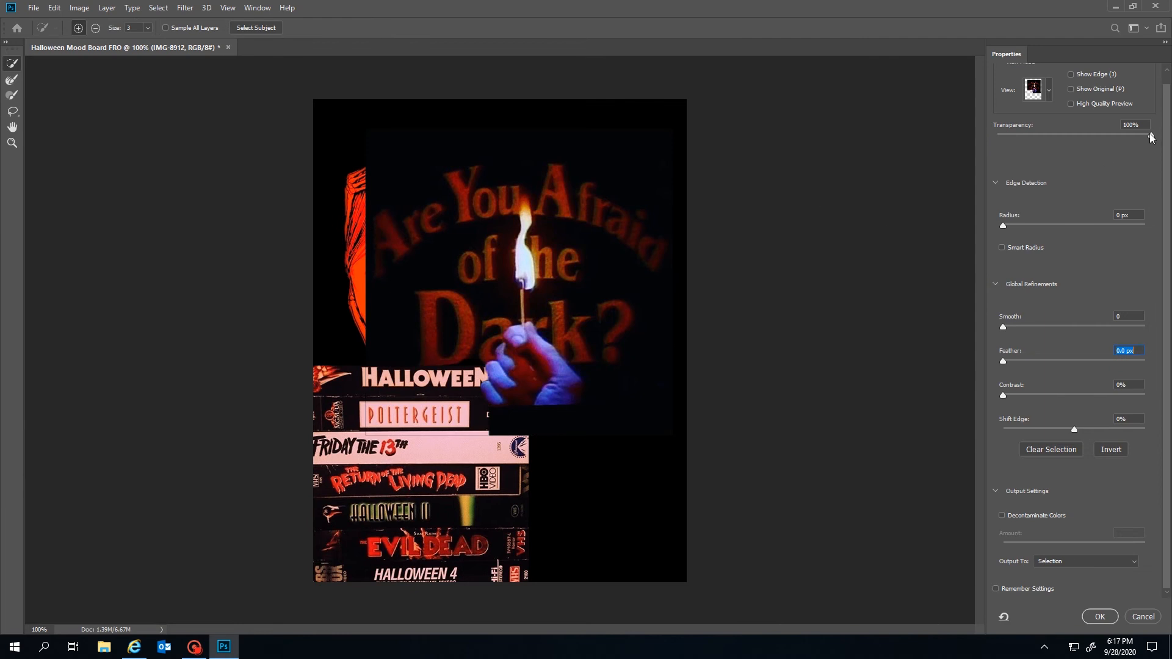
left_click_drag(1151, 138, 1168, 154)
left_click_drag(1003, 326, 1016, 361)
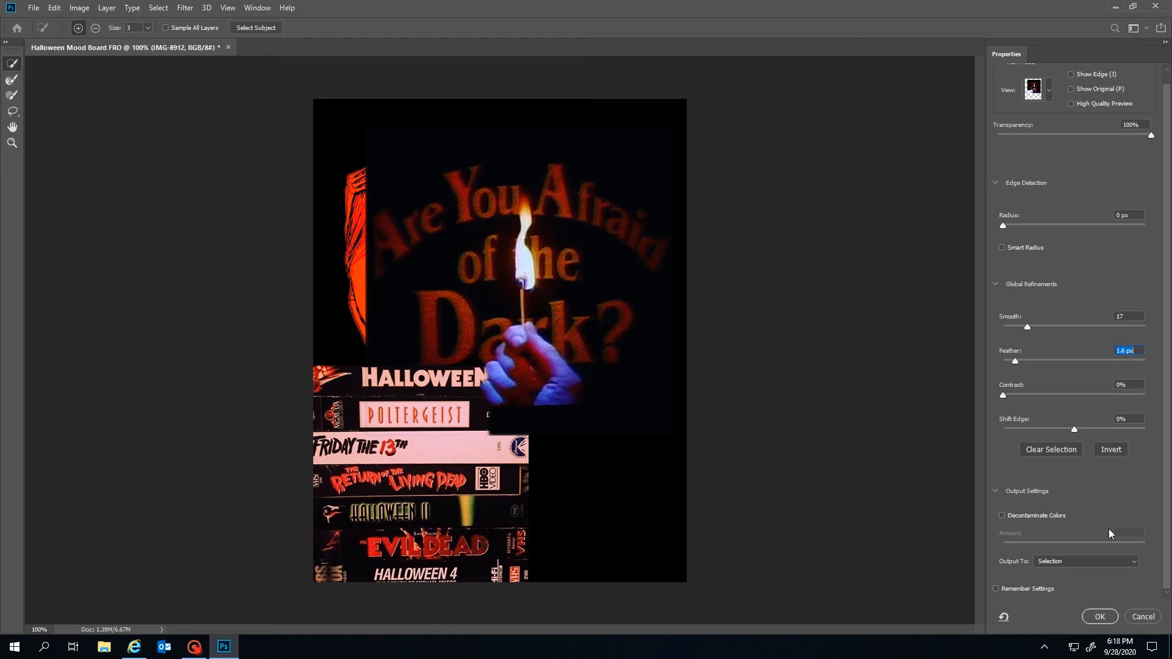
left_click(1082, 564)
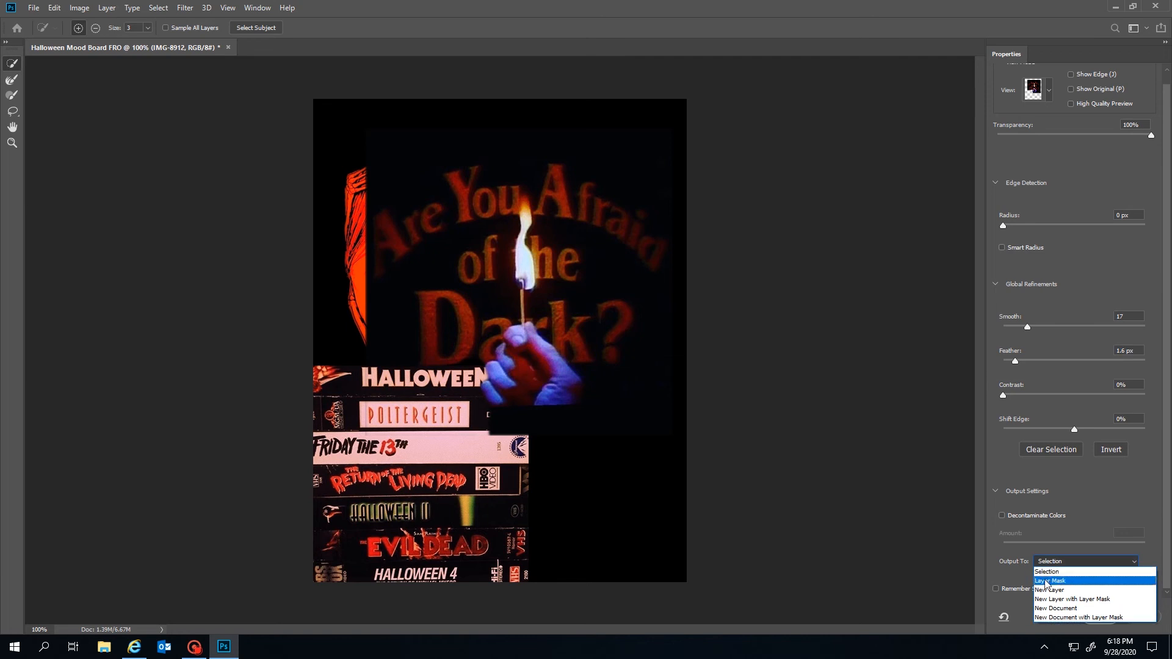
left_click(1048, 582)
left_click(1092, 618)
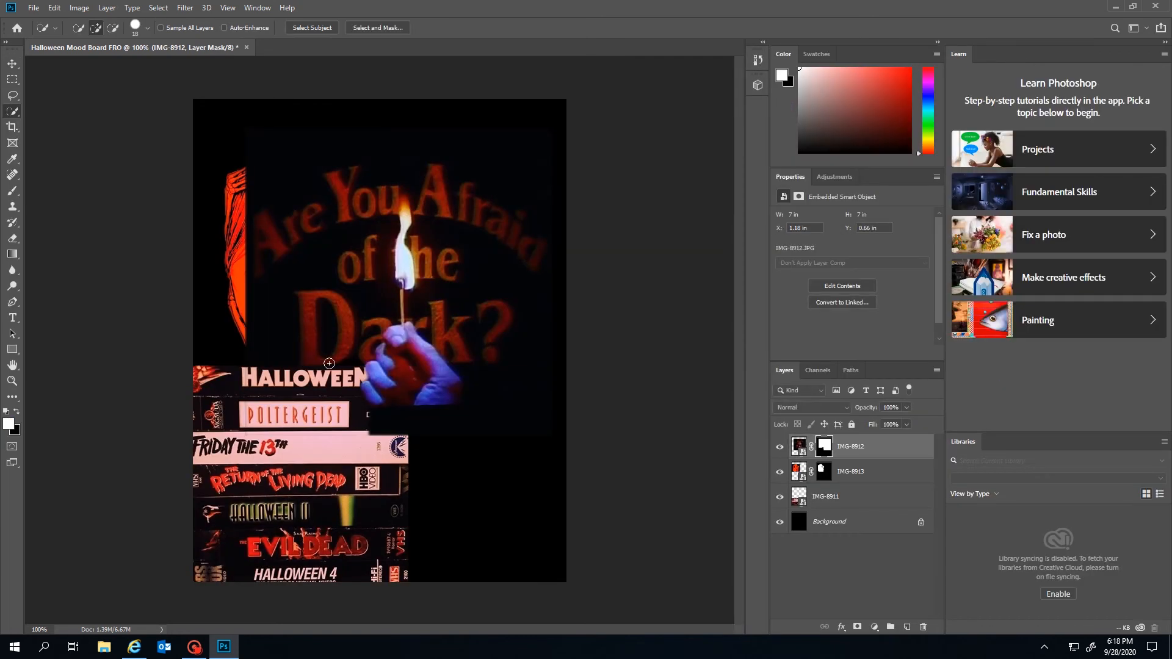
Shrink the match image to about 3.65 in in the top-right corner
key("v")
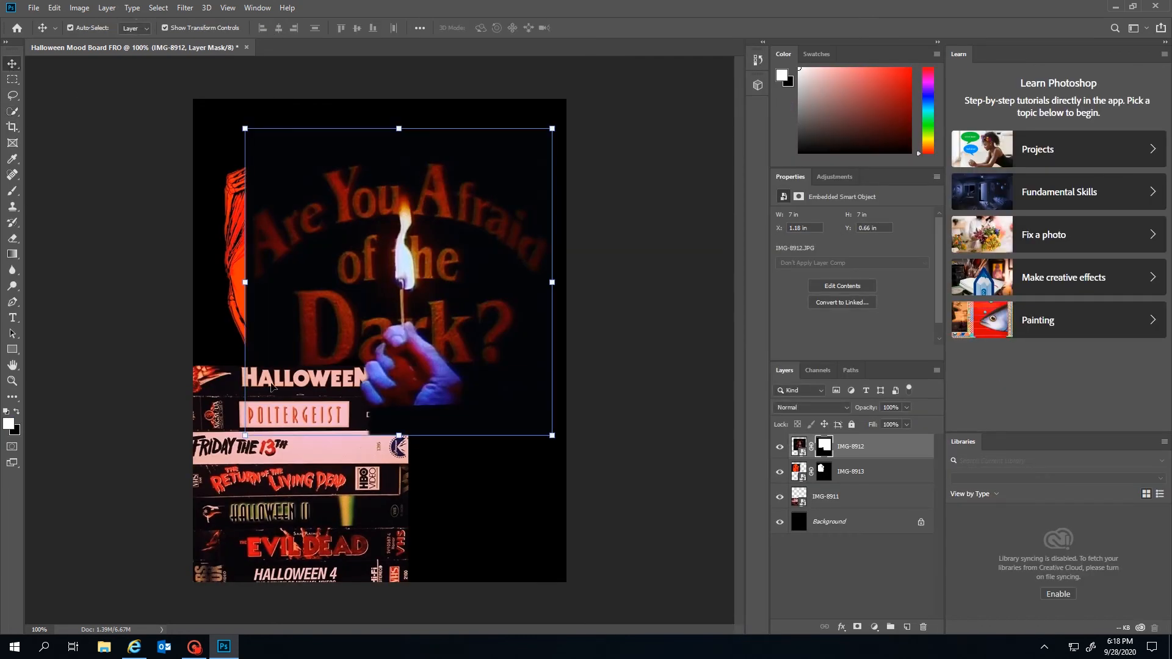
left_click_drag(246, 435, 392, 287)
left_click_drag(491, 215, 507, 186)
key("Return")
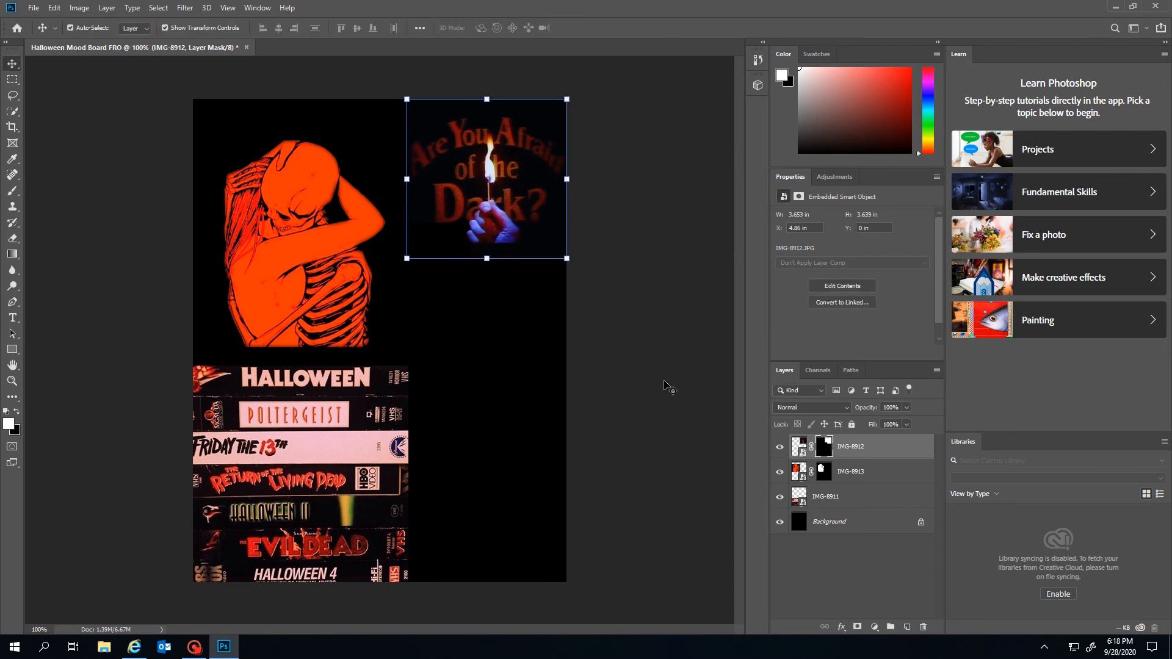
left_click(664, 381)
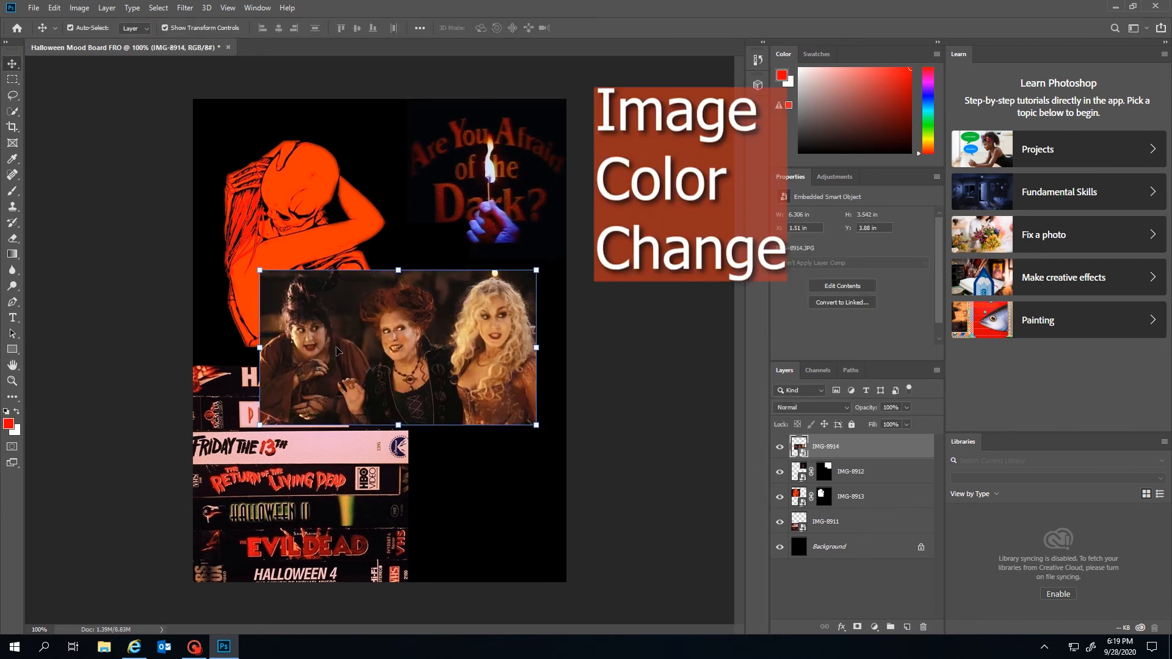
Select the IMG-8914 three-witches photo and bring up Image > Mode
left_click(440, 321)
left_click(79, 7)
mouse_move(90, 23)
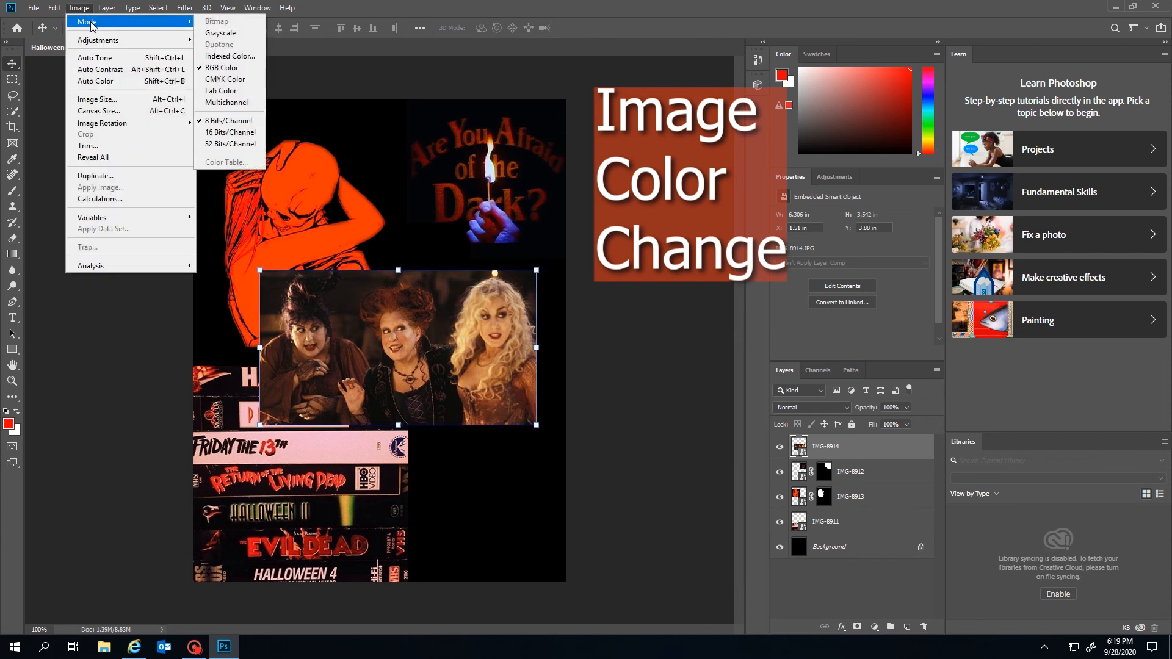
Convert the collage to flattened grayscale, then undo it to restore colour and layers
left_click(205, 34)
left_click(547, 240)
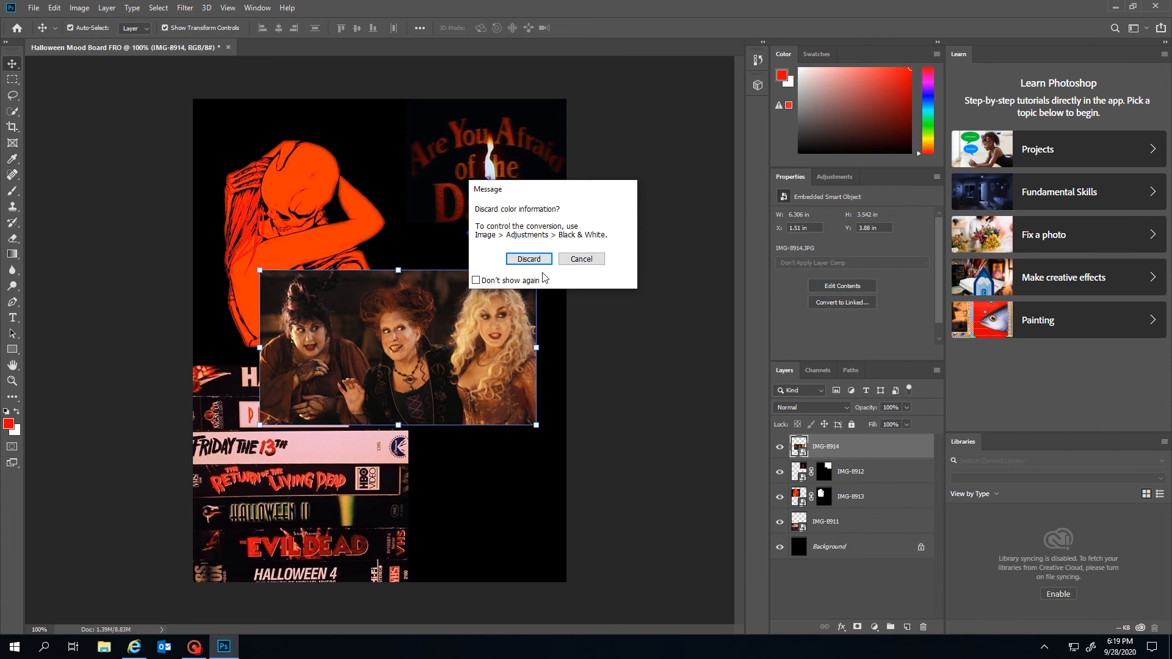
left_click(529, 259)
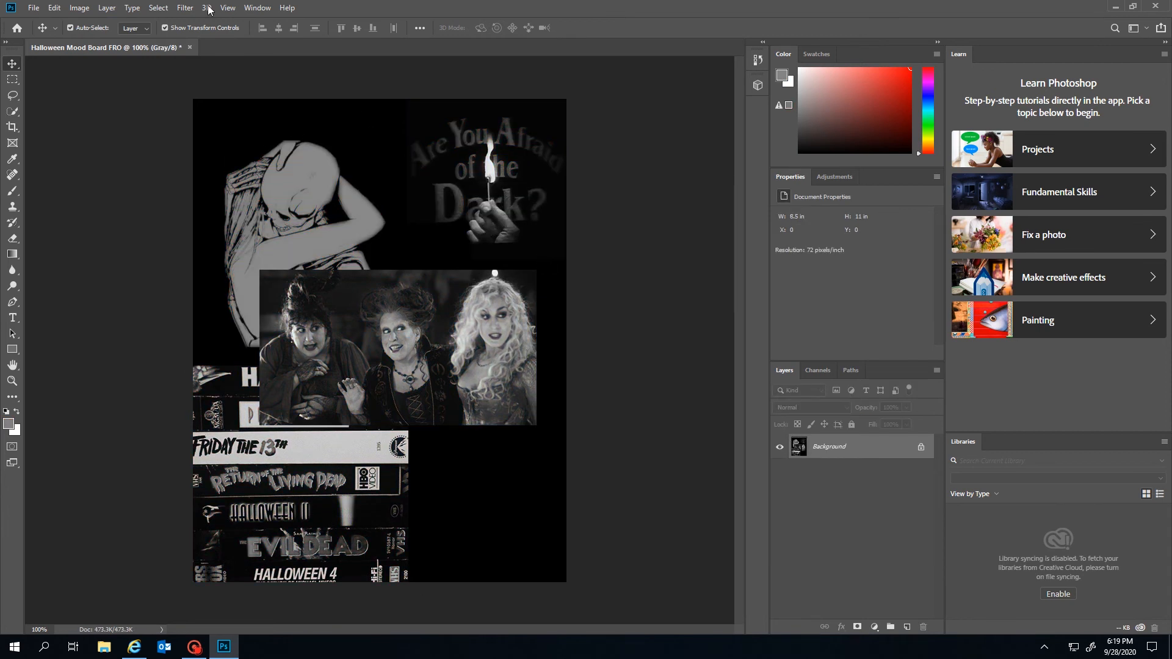
left_click(55, 7)
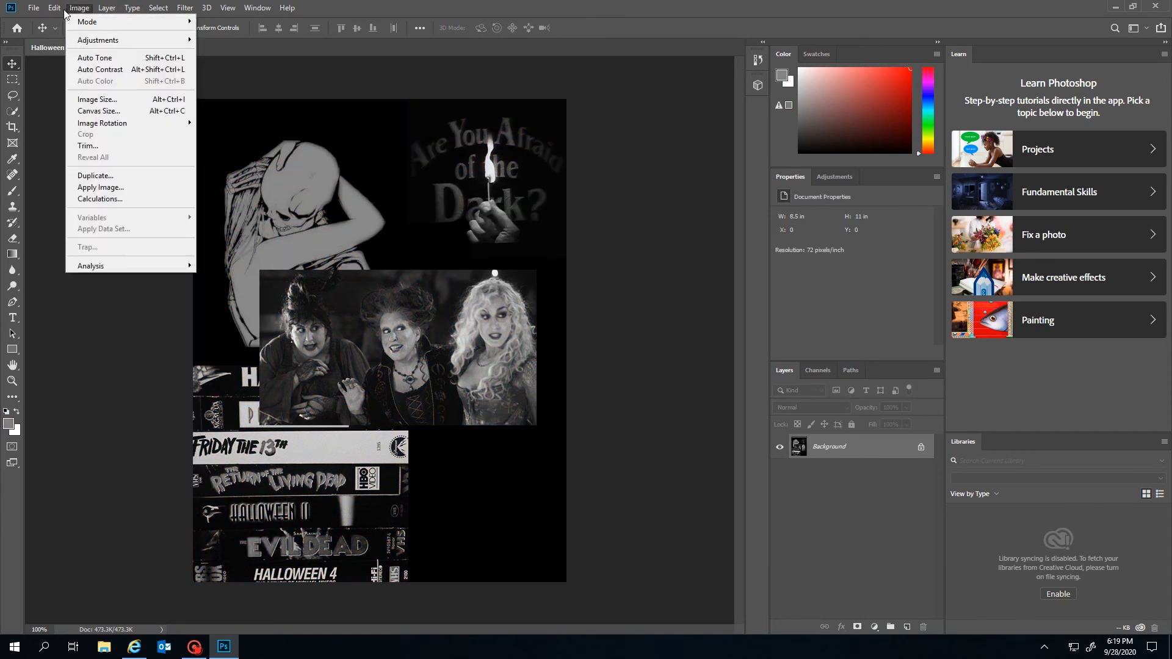
left_click(73, 22)
left_click(82, 8)
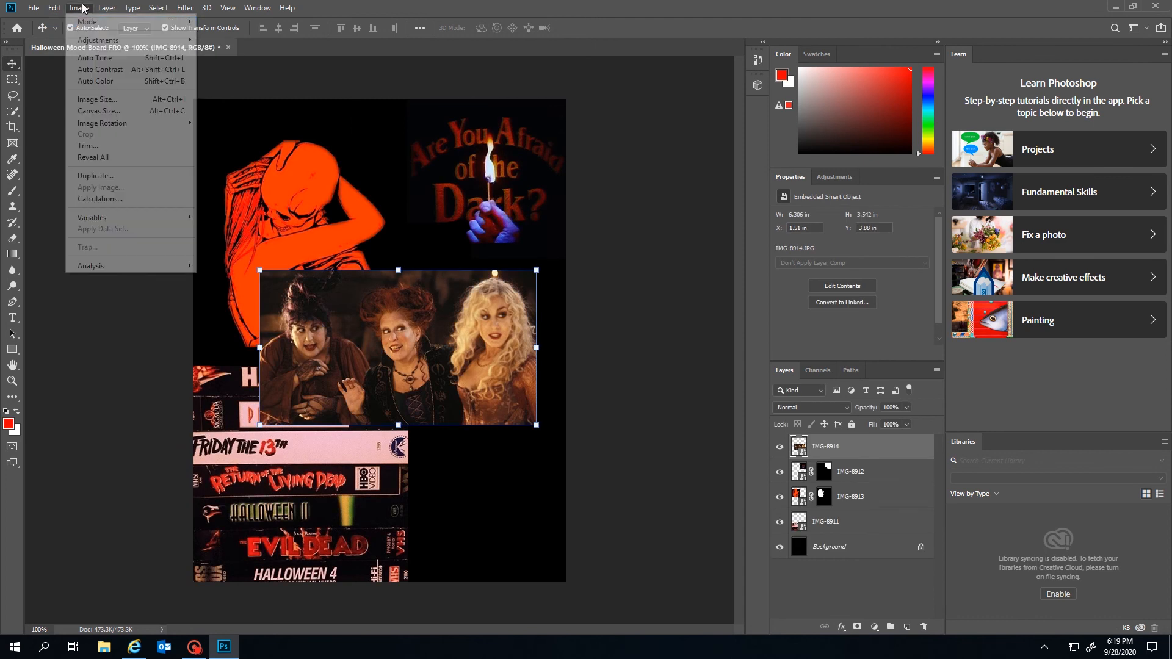
Preview a Black & White conversion with lighter reds on the witches photo, then cancel it
mouse_move(109, 41)
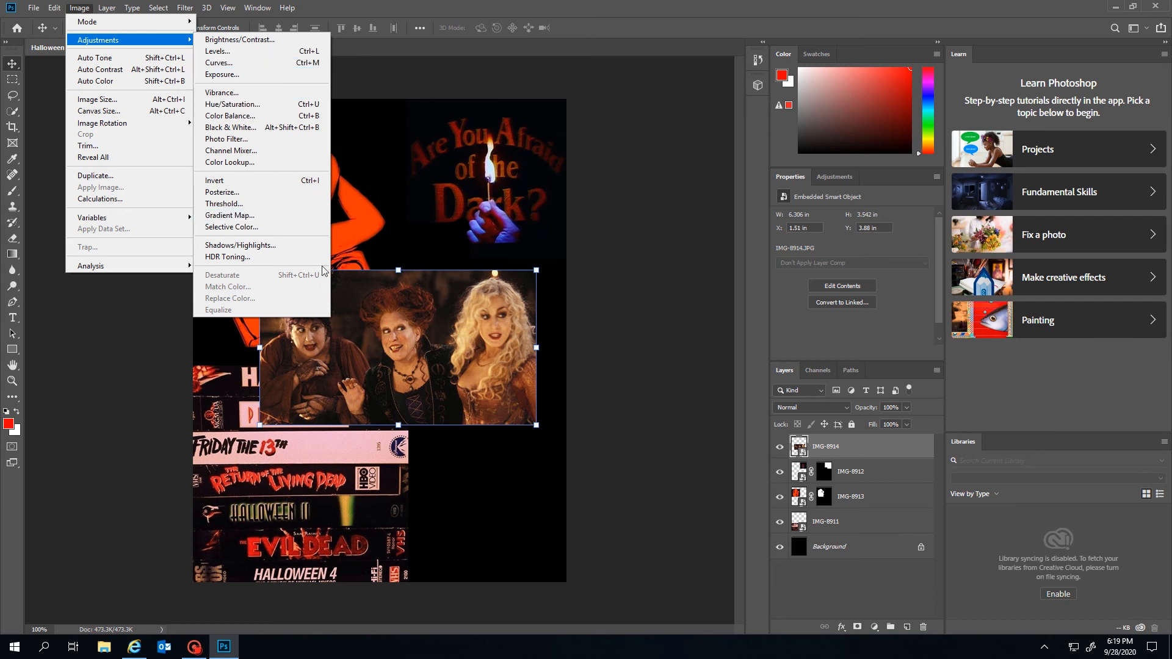
left_click(254, 132)
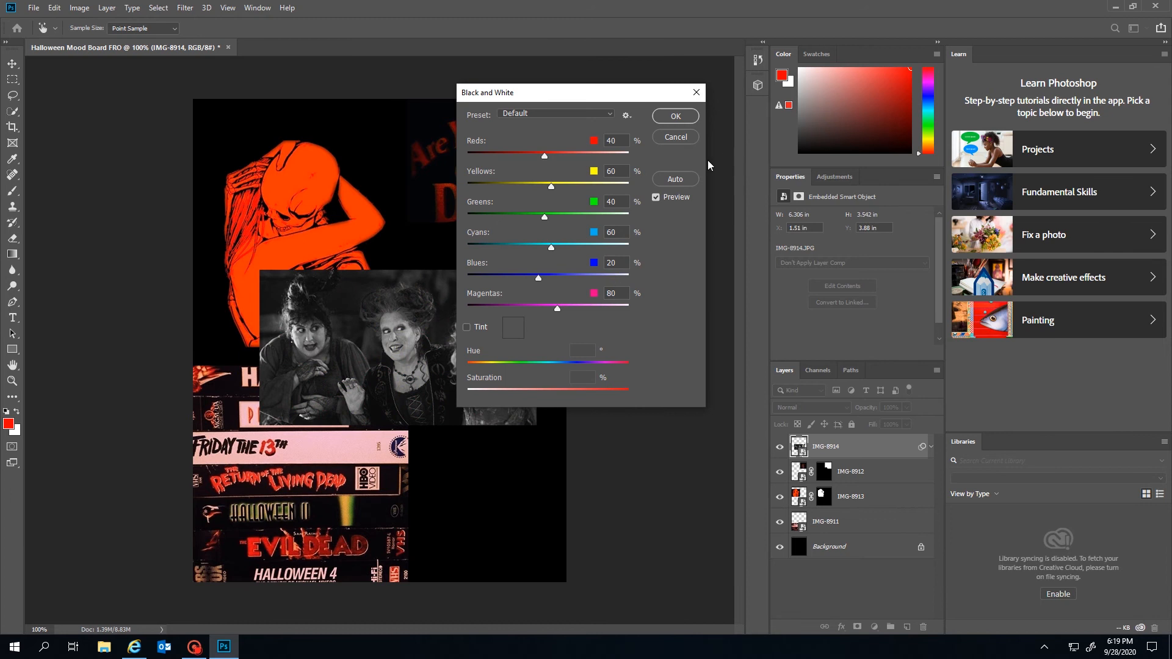
mouse_move(544, 156)
left_mouse_down()
mouse_move(569, 151)
mouse_move(548, 154)
mouse_move(558, 152)
left_mouse_up()
left_click(668, 135)
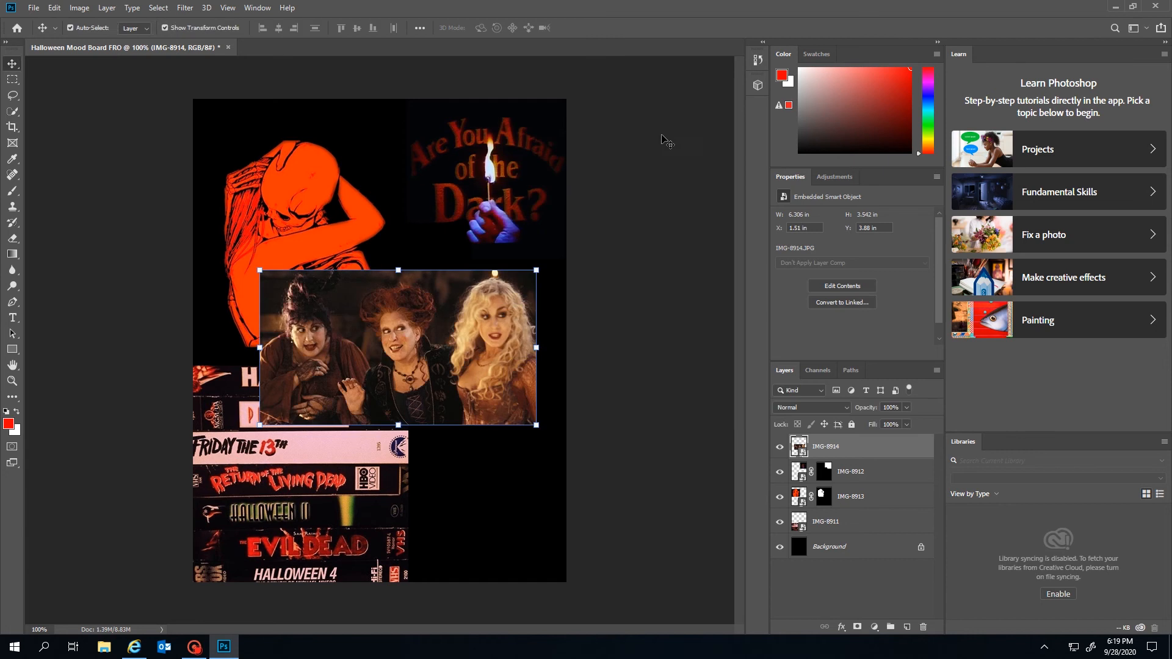
left_click(108, 8)
mouse_move(91, 7)
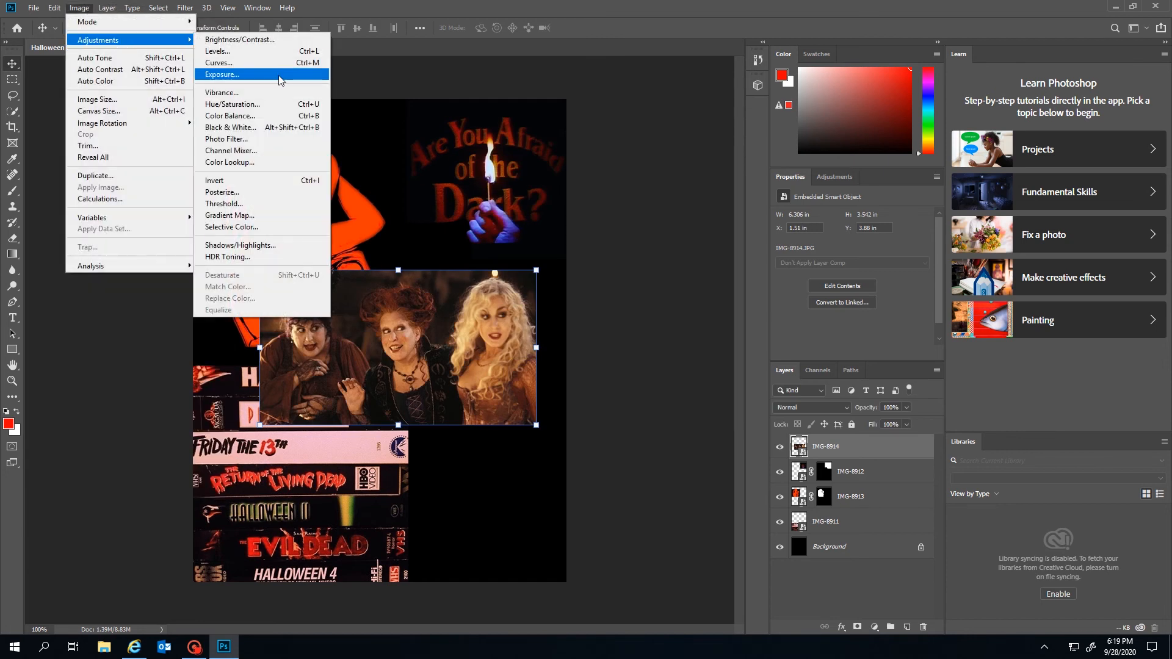
Apply Hue/Saturation to the witches photo: Hue -4, Saturation +51, Lightness +1
left_click(265, 110)
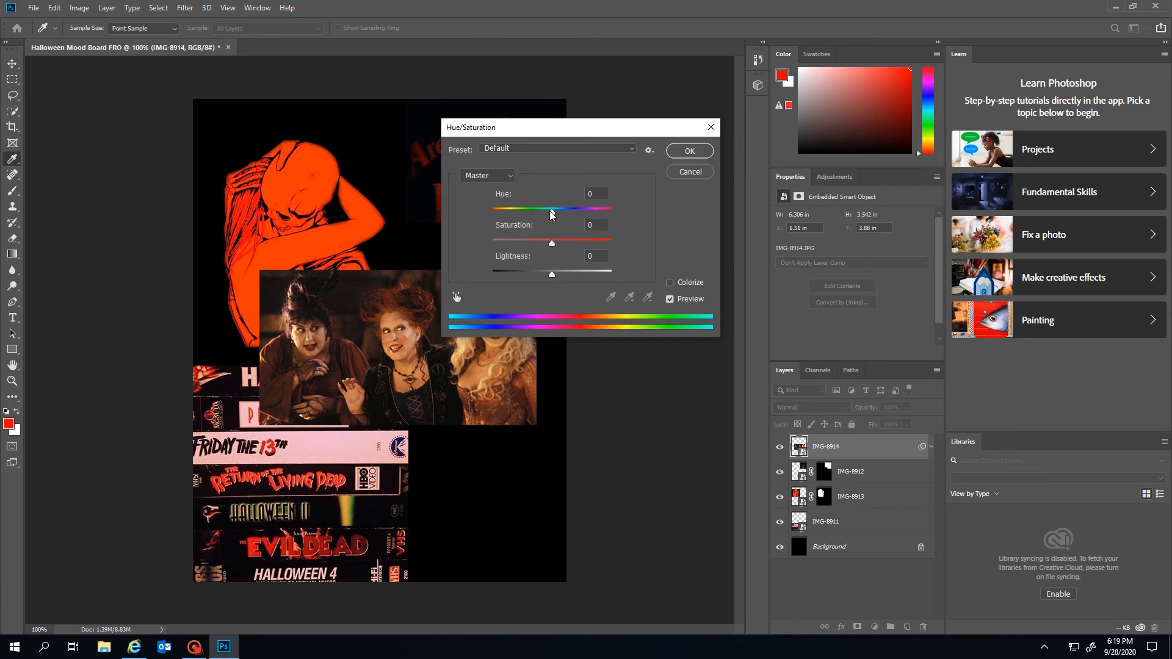
left_click_drag(551, 213, 553, 279)
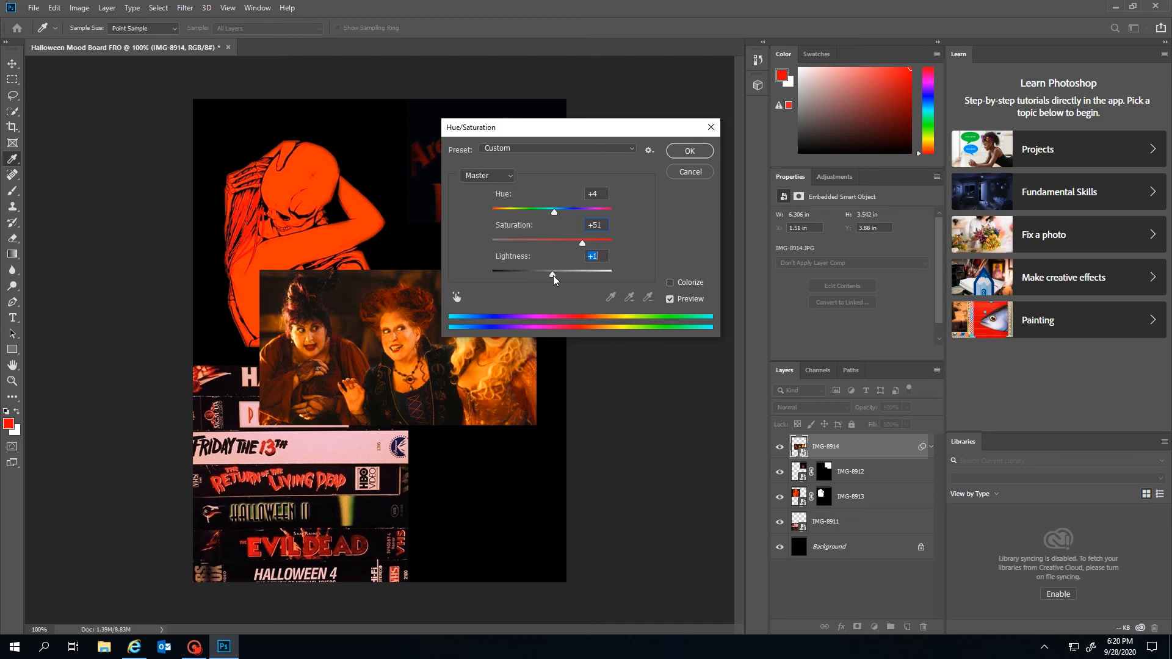
left_click_drag(554, 211, 551, 216)
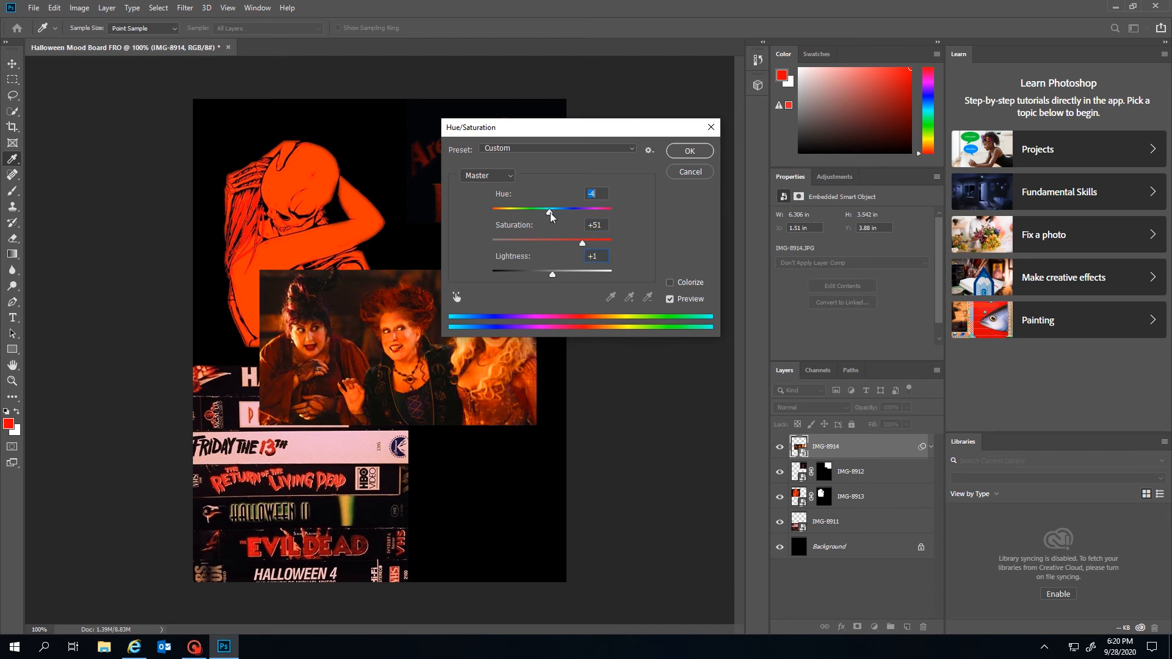
left_click_drag(579, 131, 670, 142)
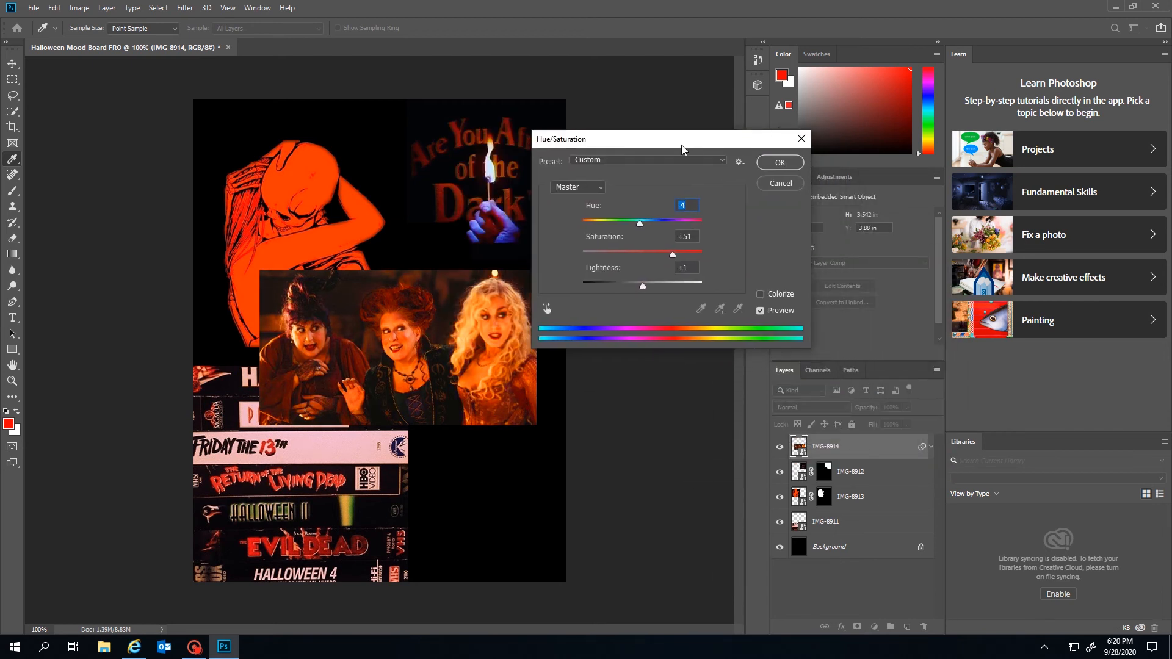
left_click(779, 162)
Add Brightness/Contrast 31/26 to the witches photo and move it up to Y 3.3 in
left_click(81, 8)
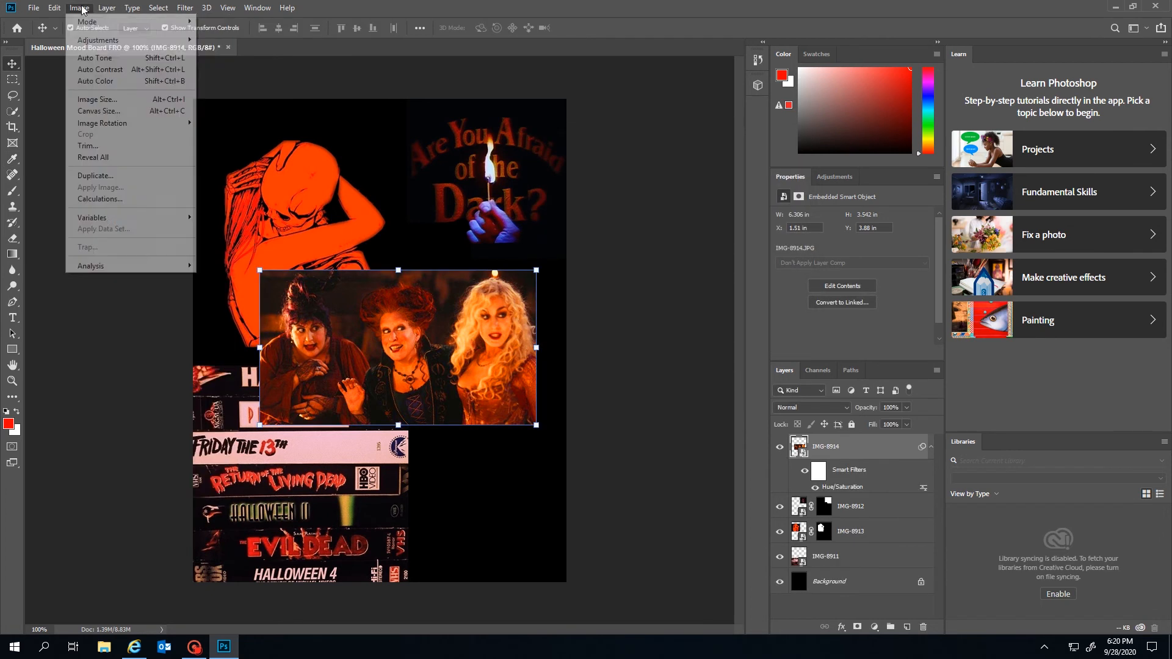
mouse_move(107, 41)
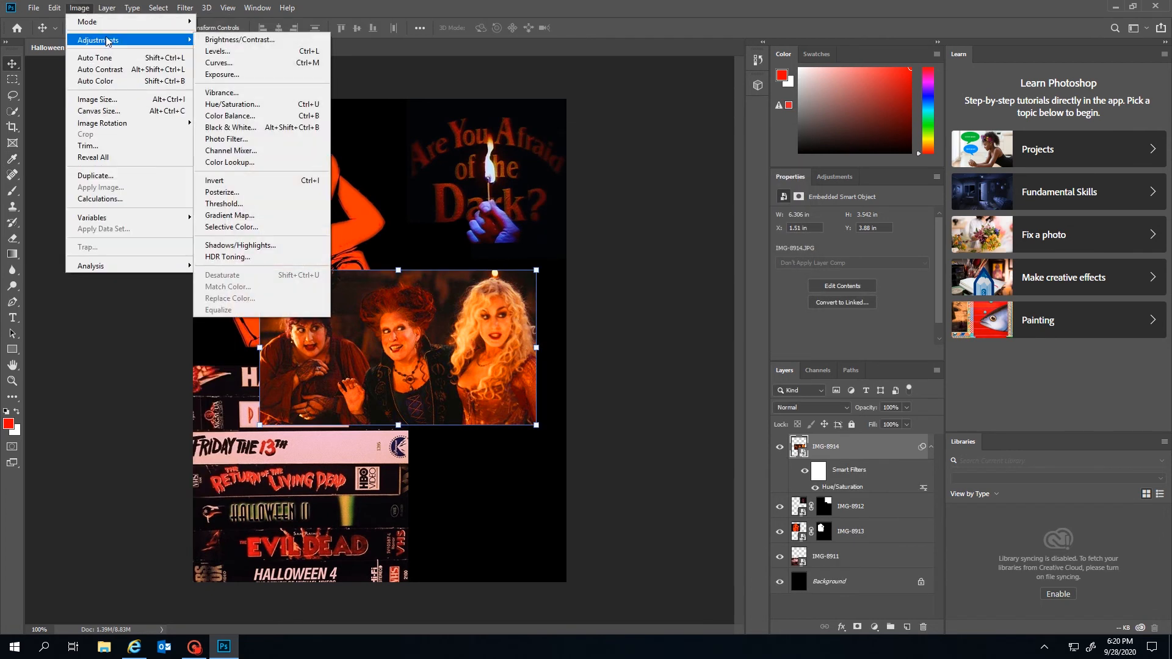
left_click(244, 40)
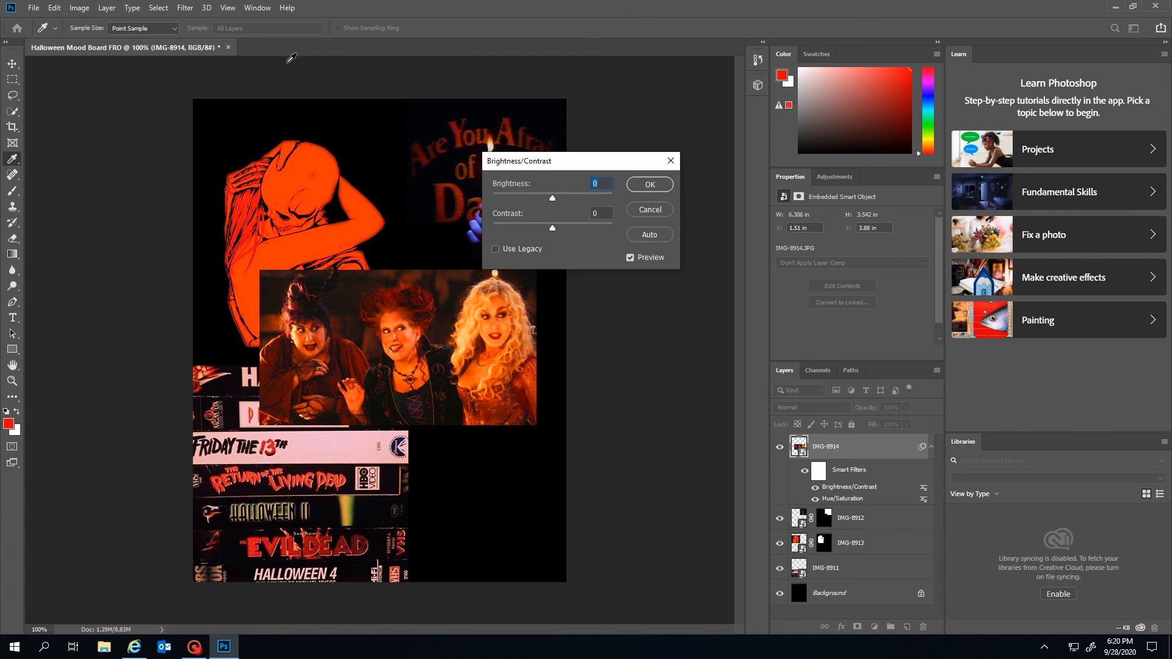
left_click_drag(554, 197, 567, 218)
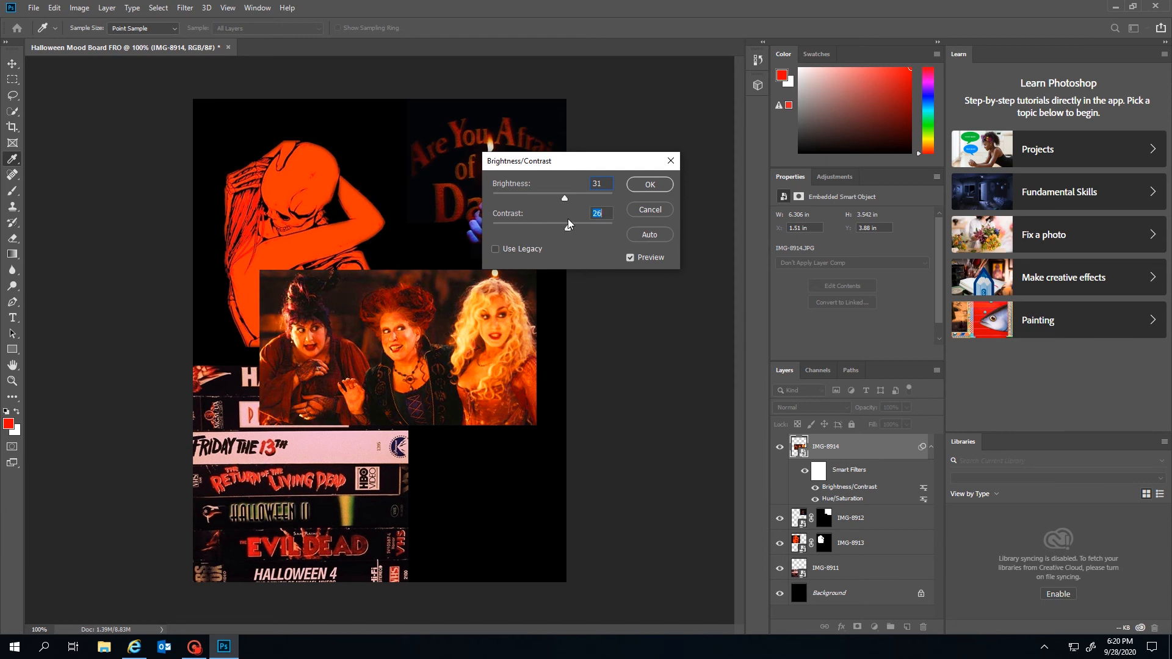
left_click(652, 184)
key("v")
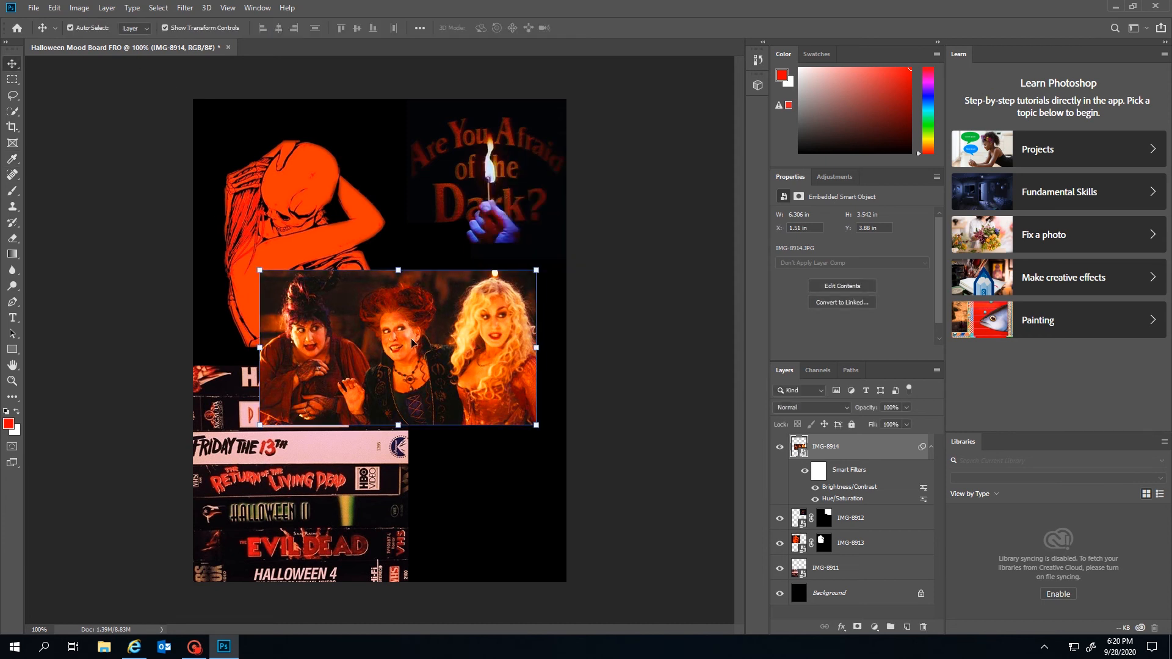
left_click_drag(444, 353, 444, 327)
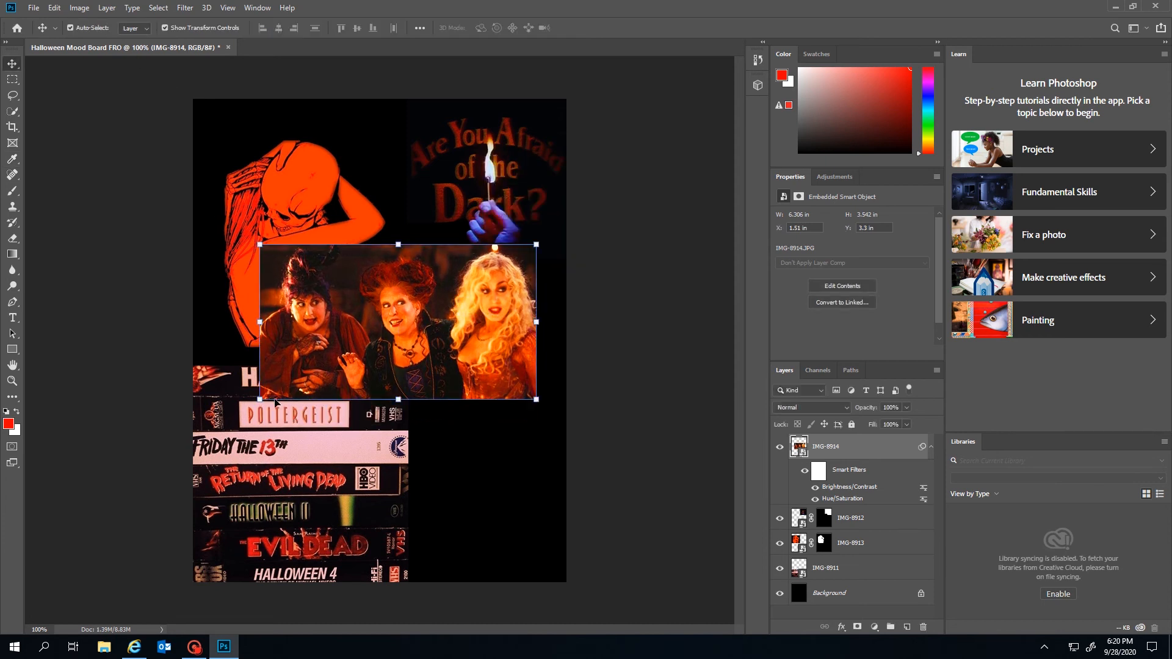
Add a Color Balance adjustment to the witches photo IMG-8914
left_click(105, 8)
mouse_move(80, 7)
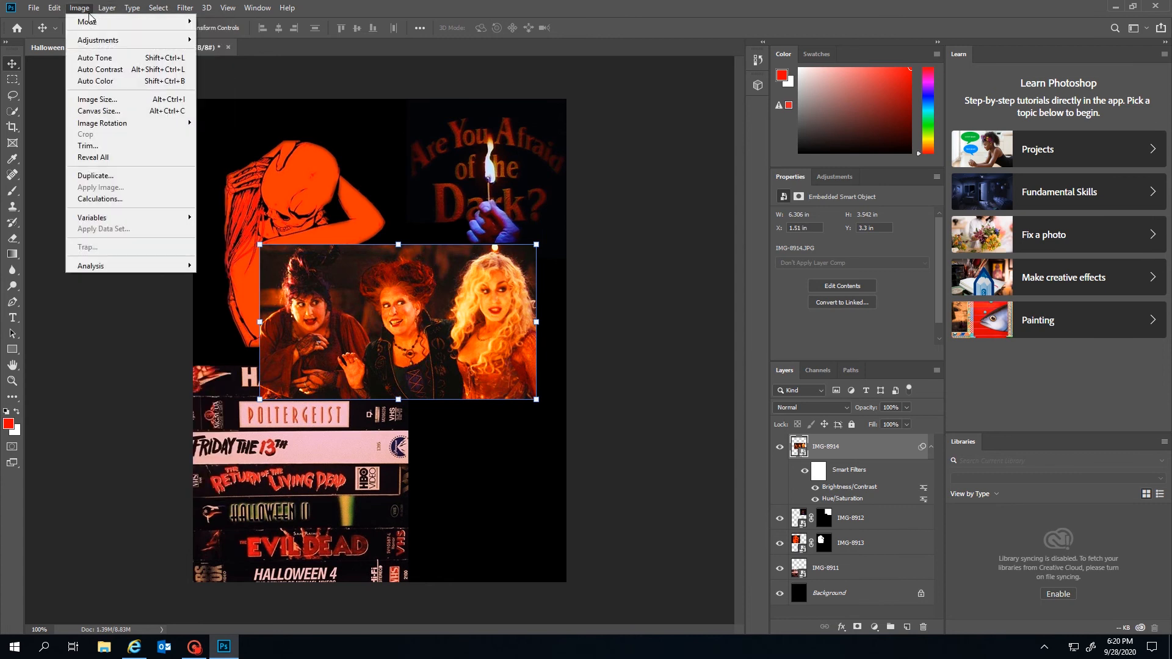
mouse_move(96, 47)
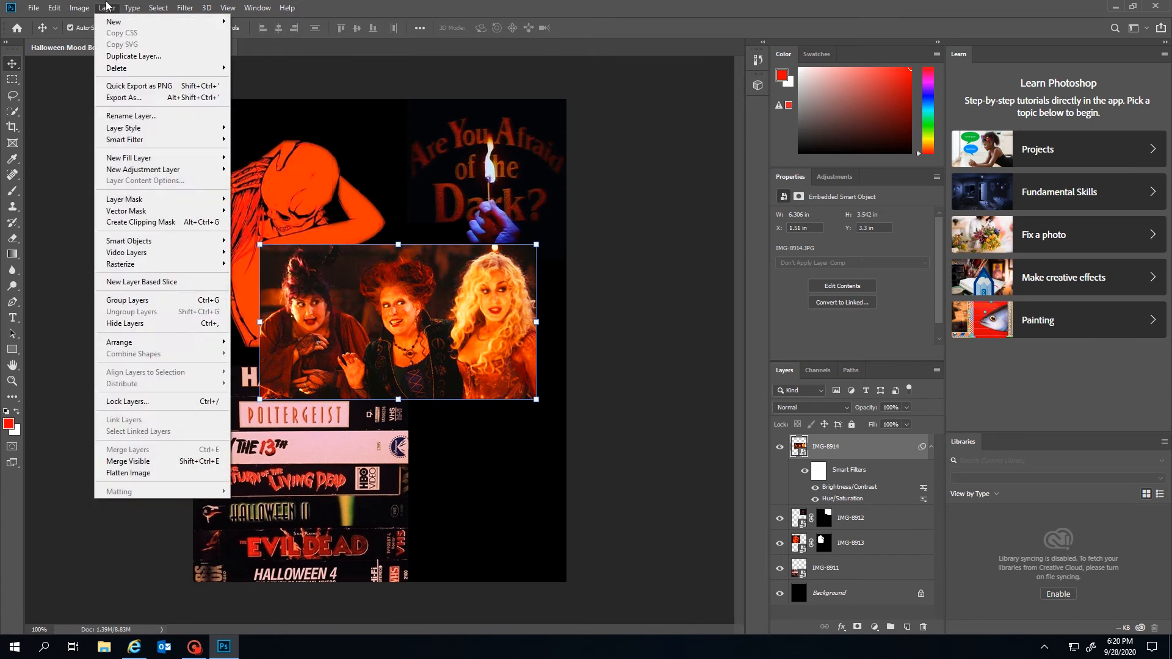
mouse_move(103, 43)
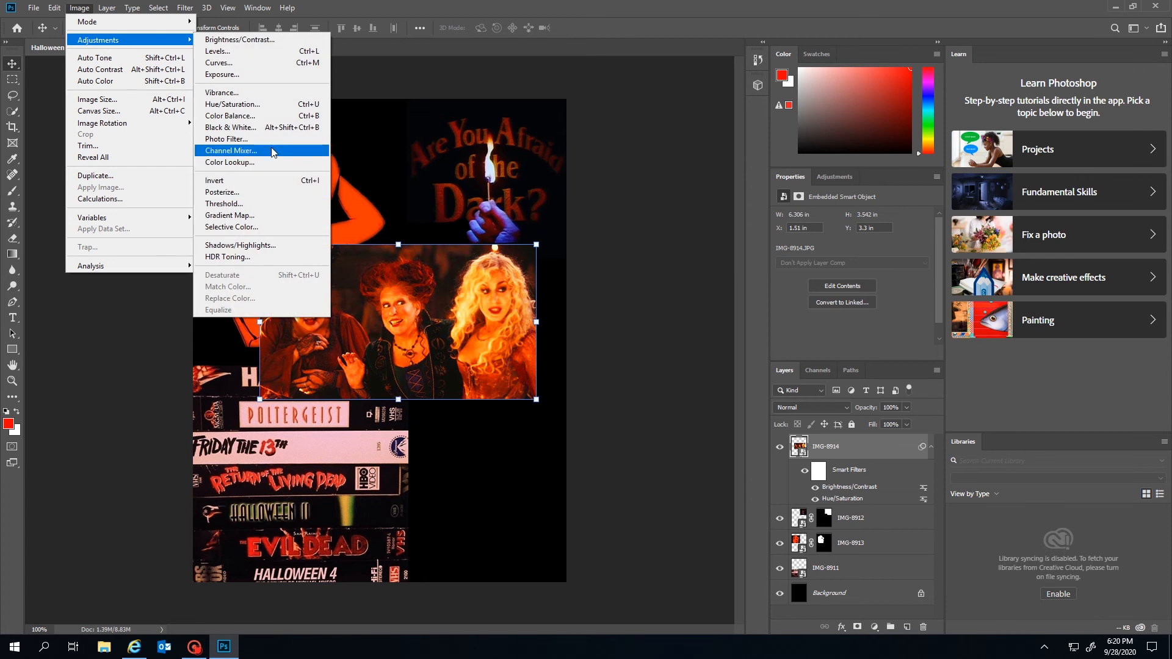
left_click(247, 116)
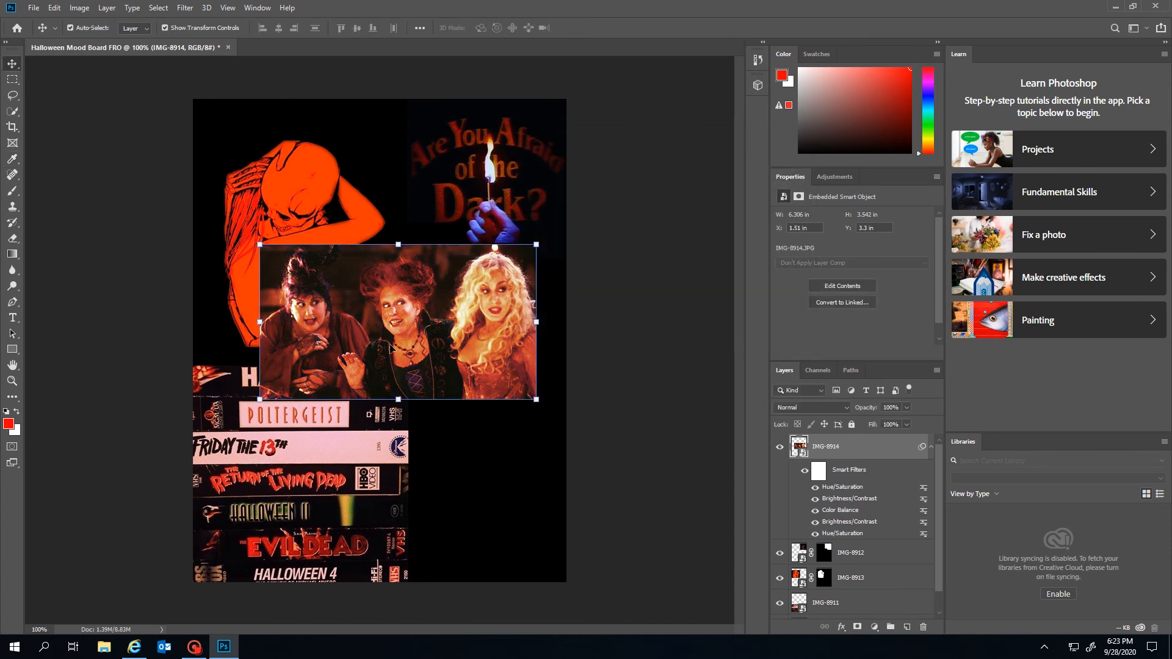
Shrink the witches photo and reposition it beside the skeleton
left_click_drag(258, 400, 404, 420)
left_click(13, 63)
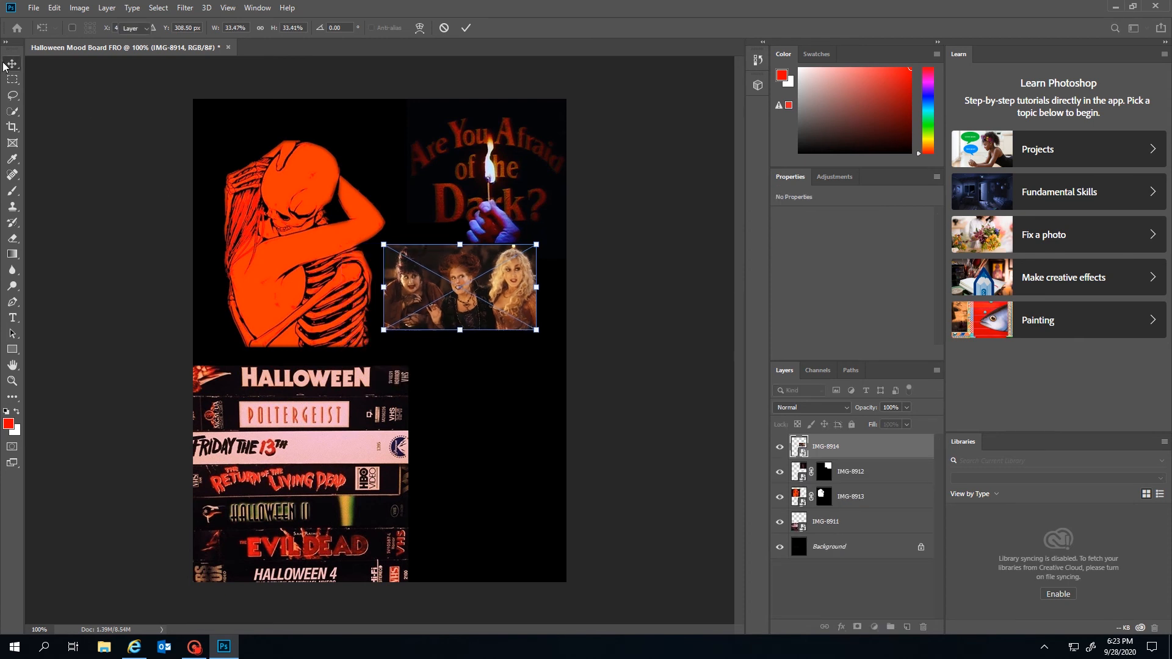
left_click_drag(536, 330, 560, 343)
left_click_drag(481, 295, 487, 299)
left_click(637, 350)
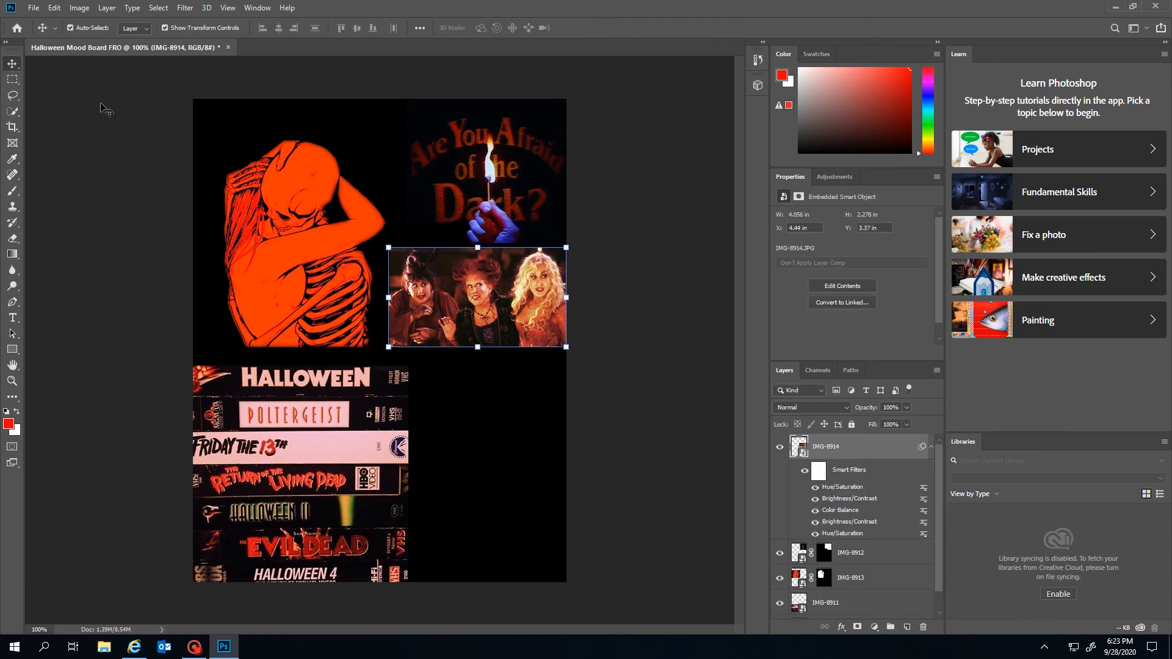
left_click(497, 389)
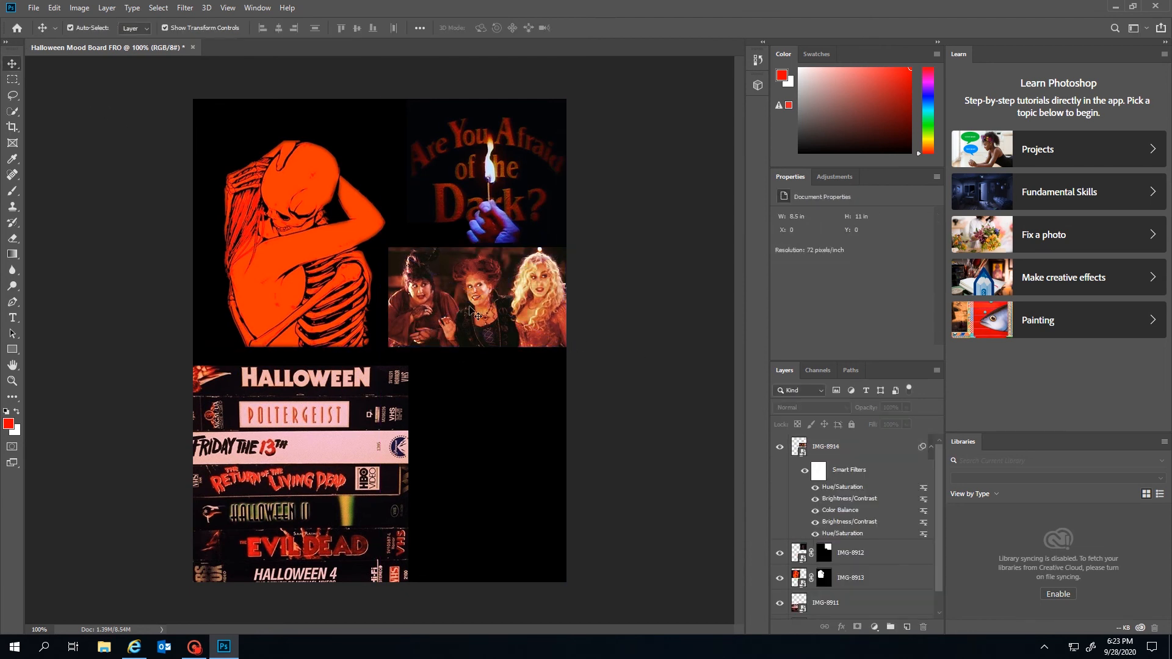
left_click_drag(470, 309, 452, 314)
Resize the witches photo to about 4.96 × 2.78 in and slide it under the poster
key("ctrl+t")
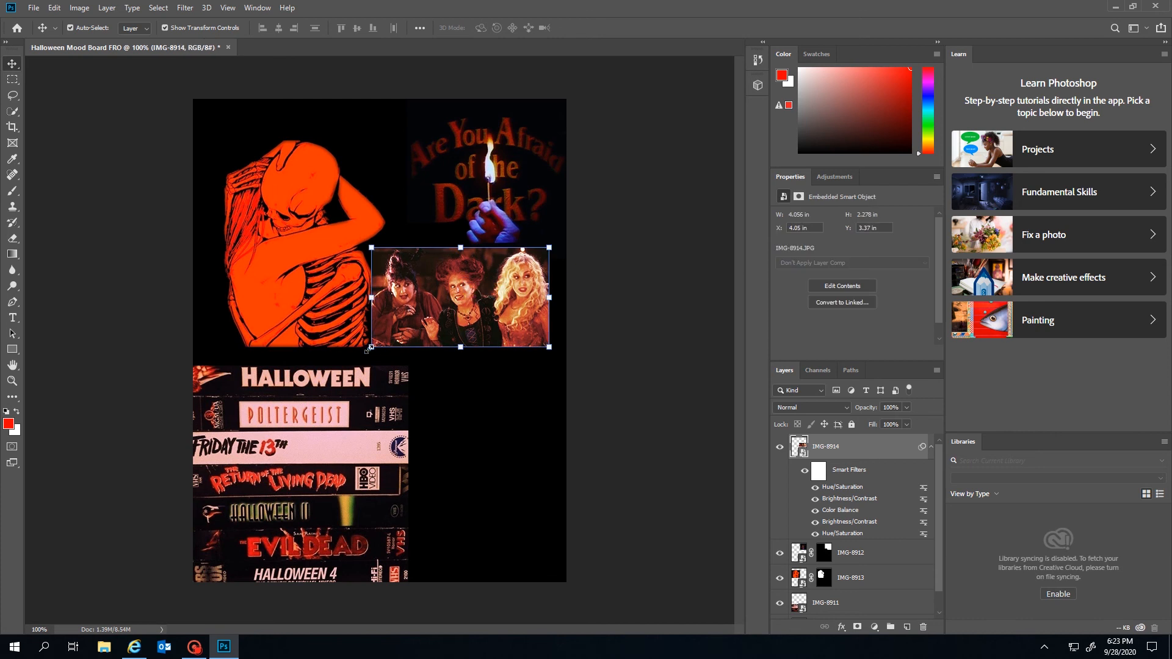
left_click_drag(371, 353, 332, 377)
key("Return")
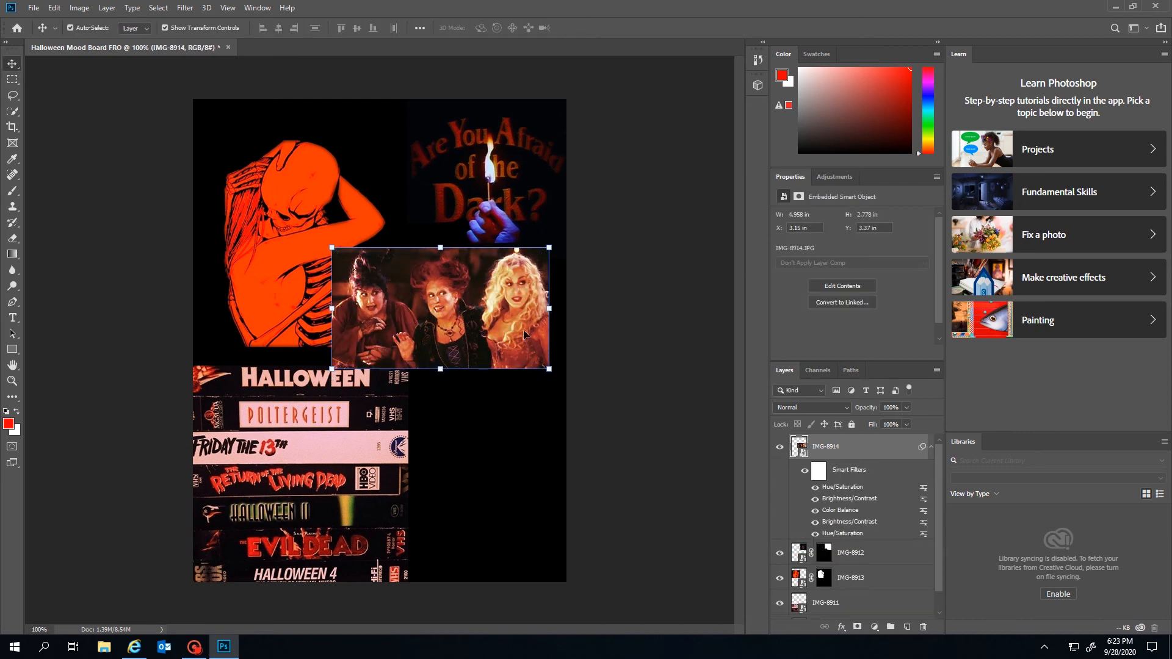
left_click_drag(509, 335, 529, 331)
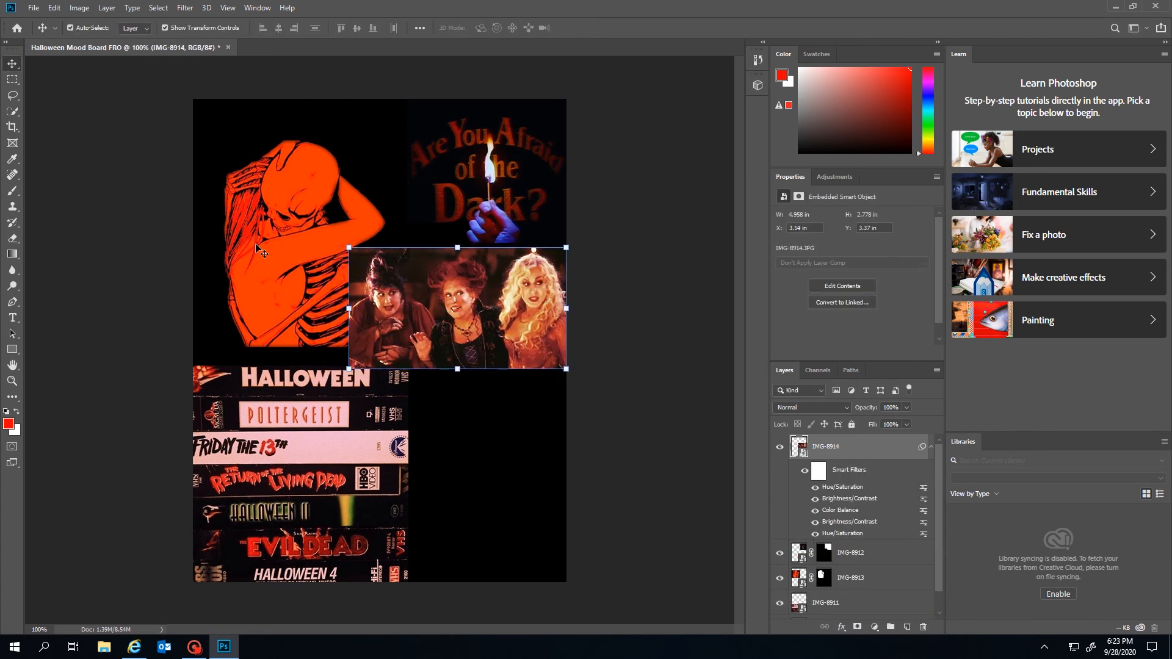
Bring the skeleton image to the front and enlarge it slightly
left_click(282, 265)
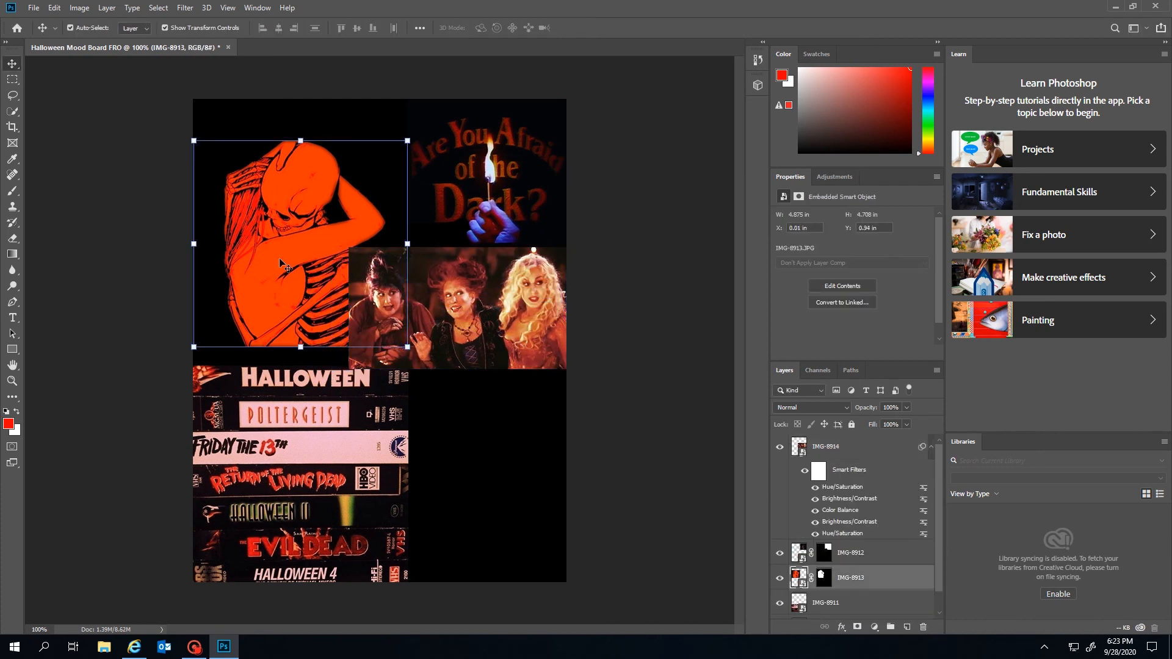
left_click(79, 6)
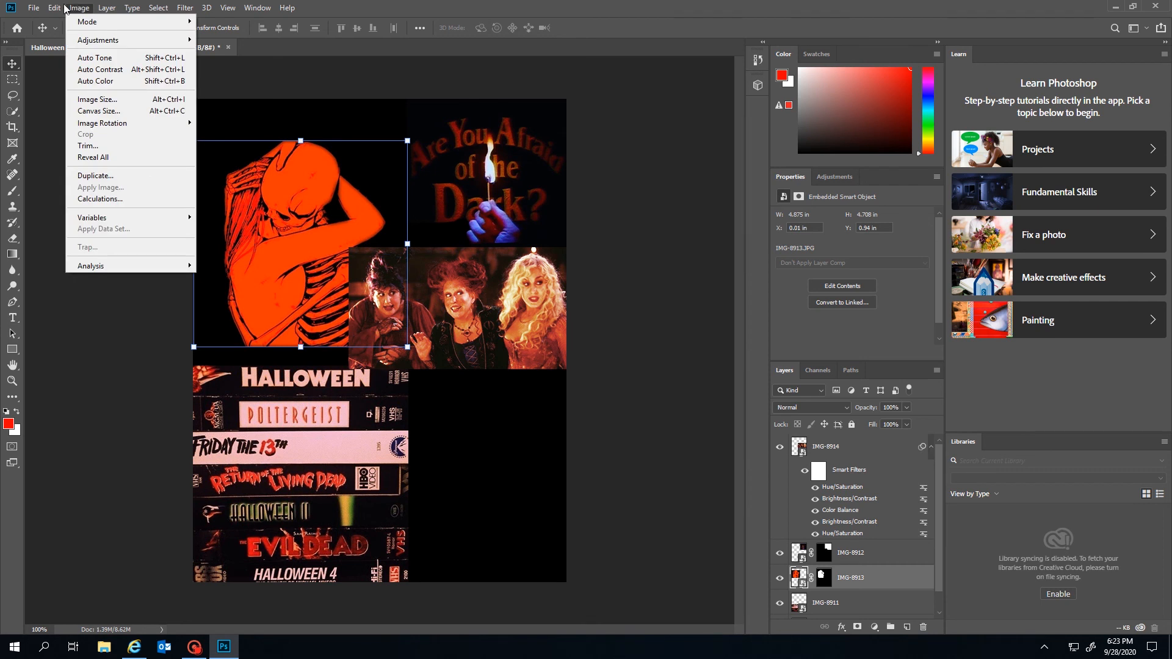
mouse_move(105, 7)
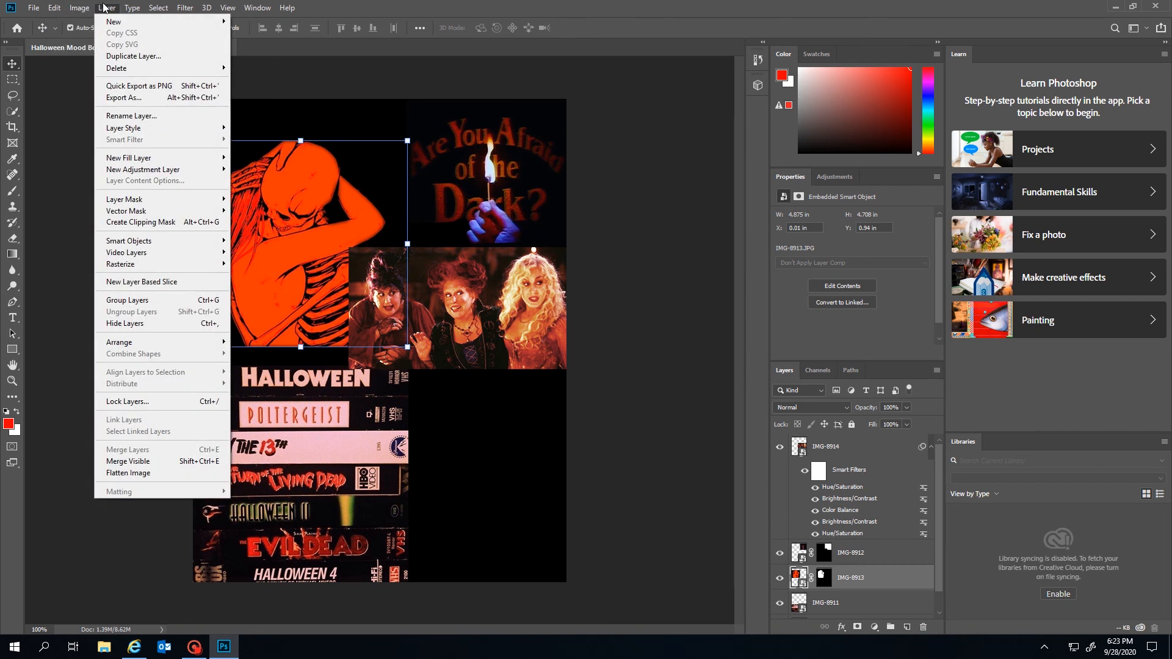
mouse_move(131, 343)
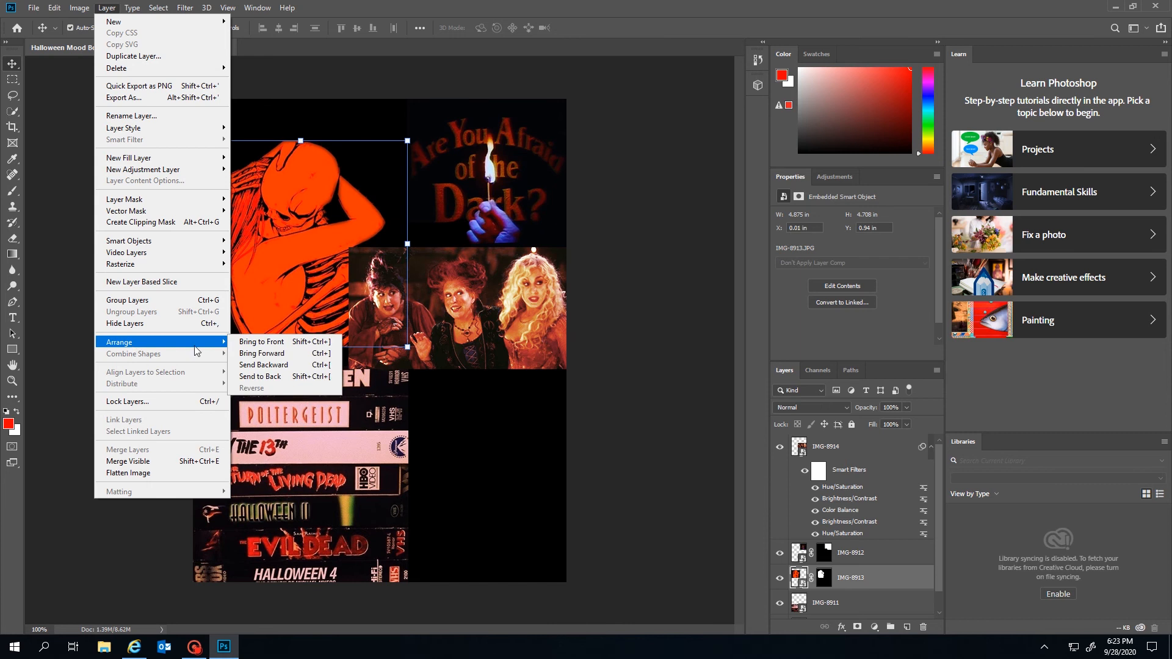
left_click(253, 343)
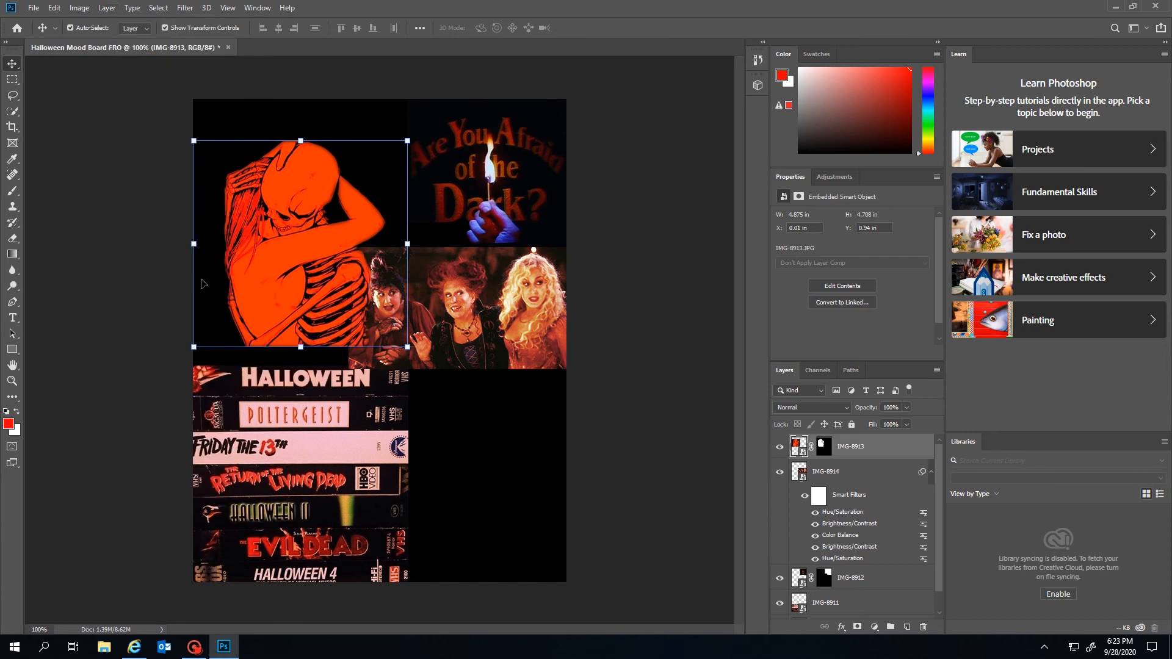
left_click(670, 481)
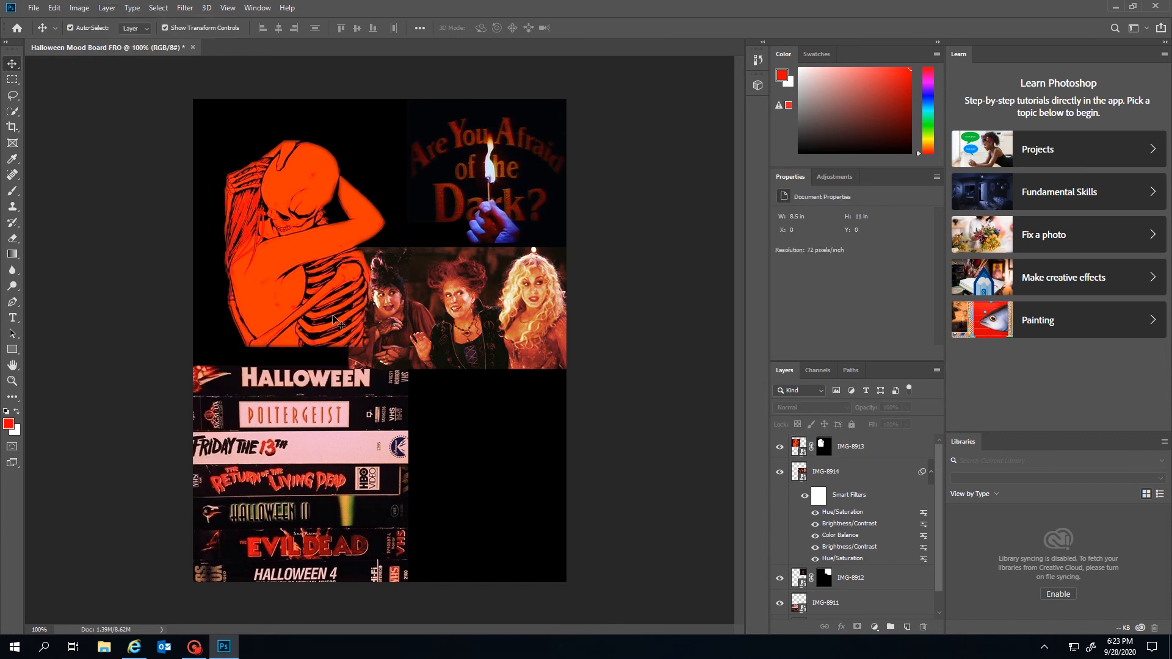
left_click(324, 190)
mouse_move(412, 138)
left_mouse_down()
mouse_move(417, 122)
mouse_move(405, 142)
left_mouse_up()
key("Return")
Move the skeleton image up and left and the witches image down slightly
left_click(506, 336)
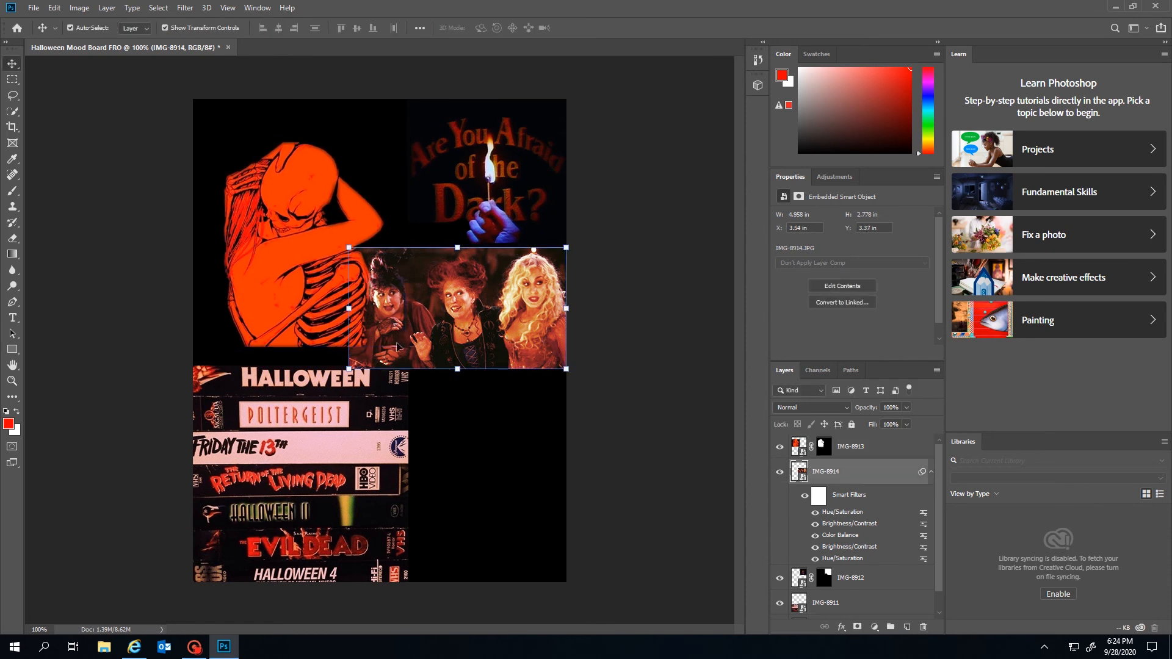
left_click(327, 285)
left_click_drag(311, 256, 300, 226)
left_click(514, 472)
left_click_drag(492, 343, 494, 366)
Bring the VHS tapes image to the top of the layer stack
left_click(346, 465)
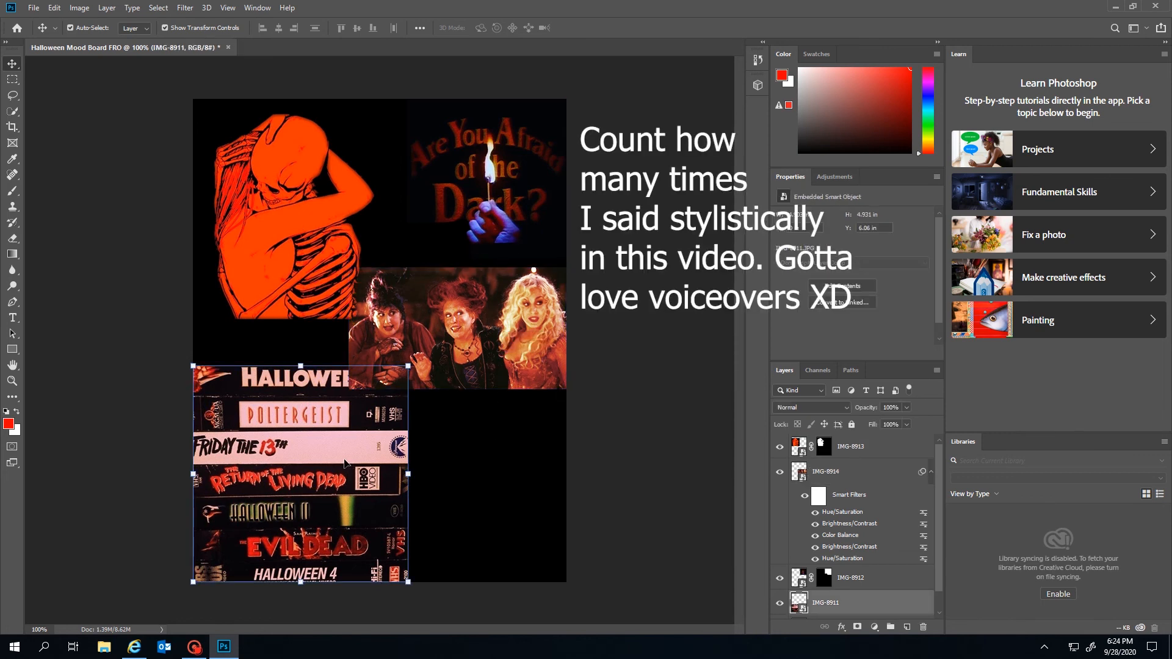
left_click(107, 7)
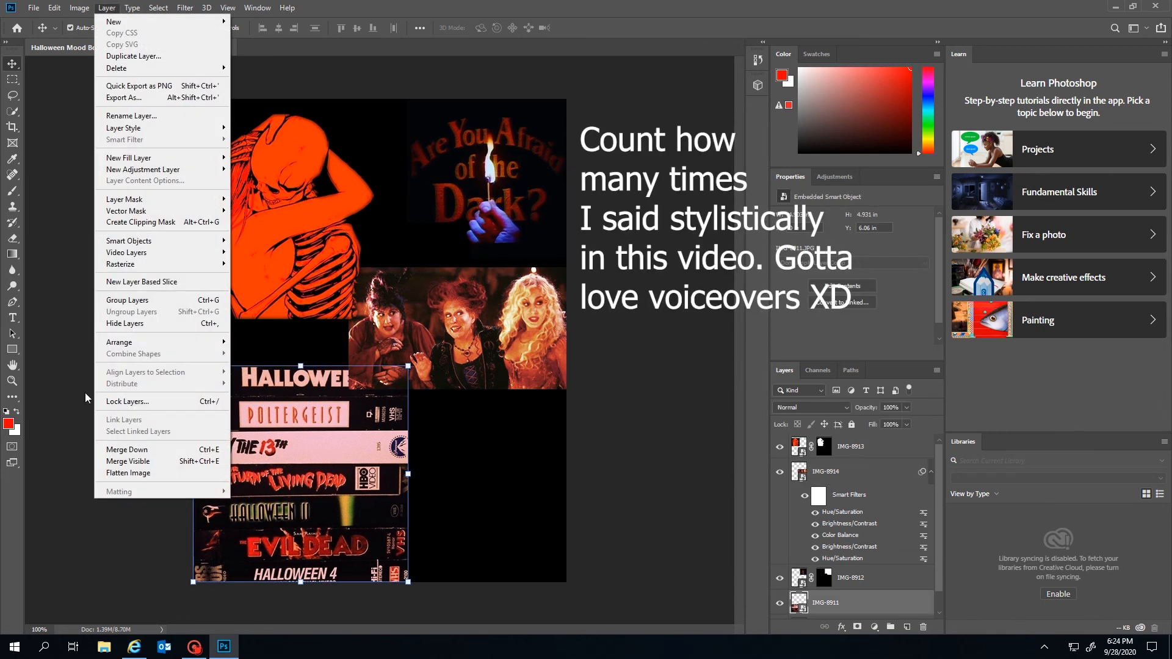
mouse_move(152, 342)
left_click(257, 343)
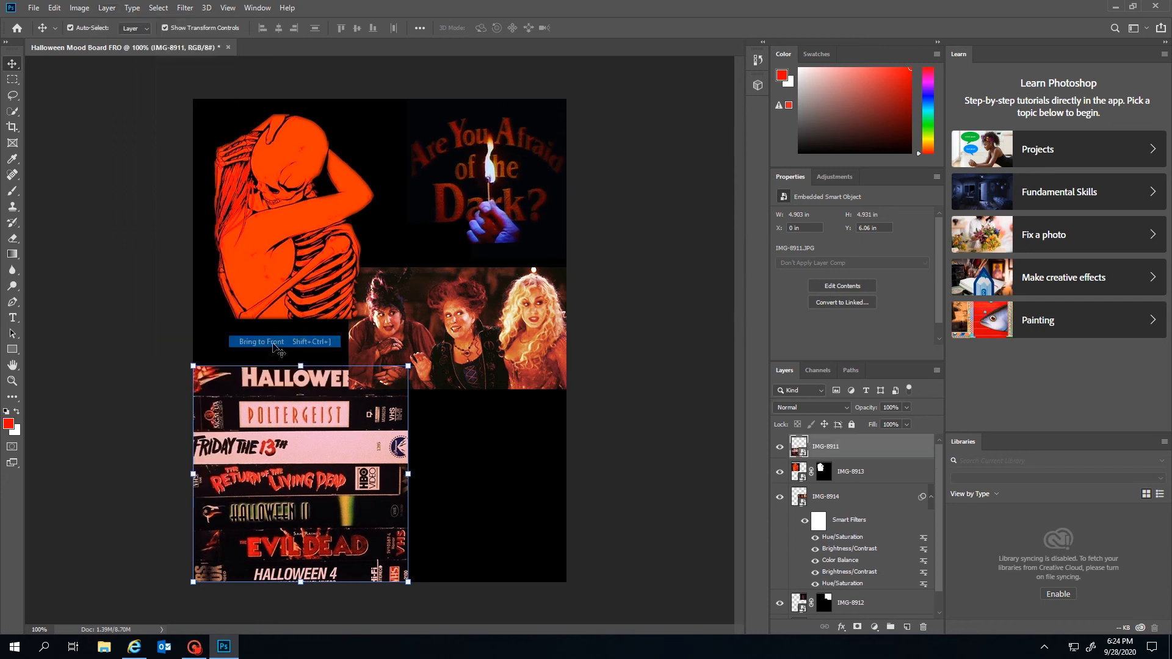
left_click(515, 463)
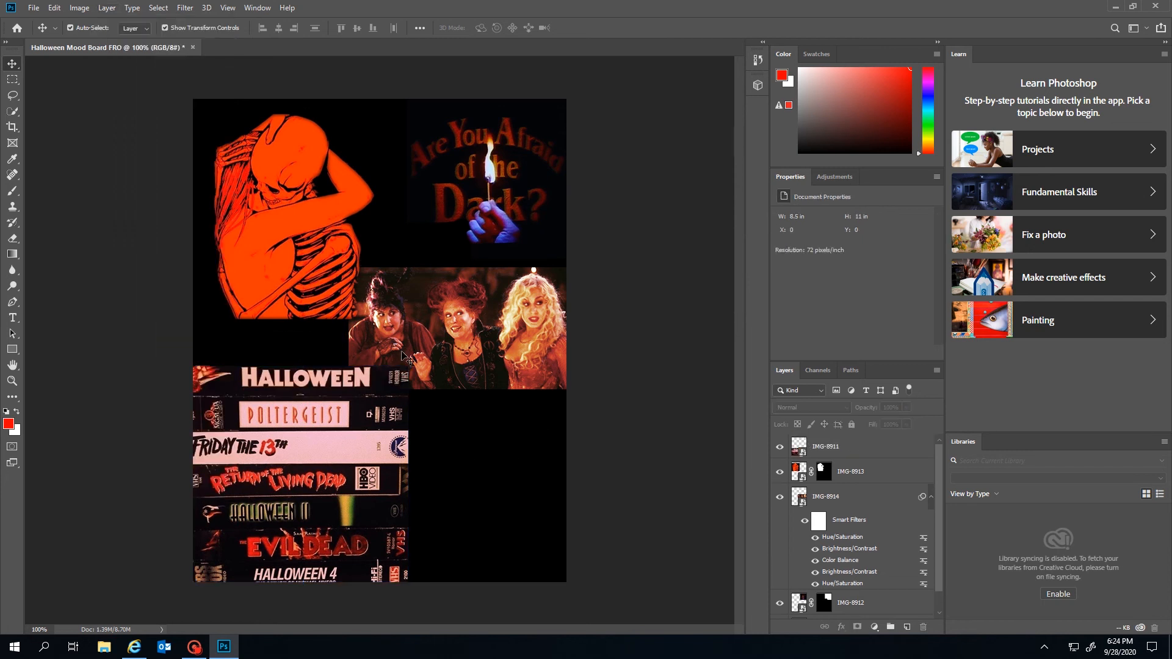
Enlarge the witches image to about 5.1 × 2.86 in and nudge it up-left
left_click(457, 322)
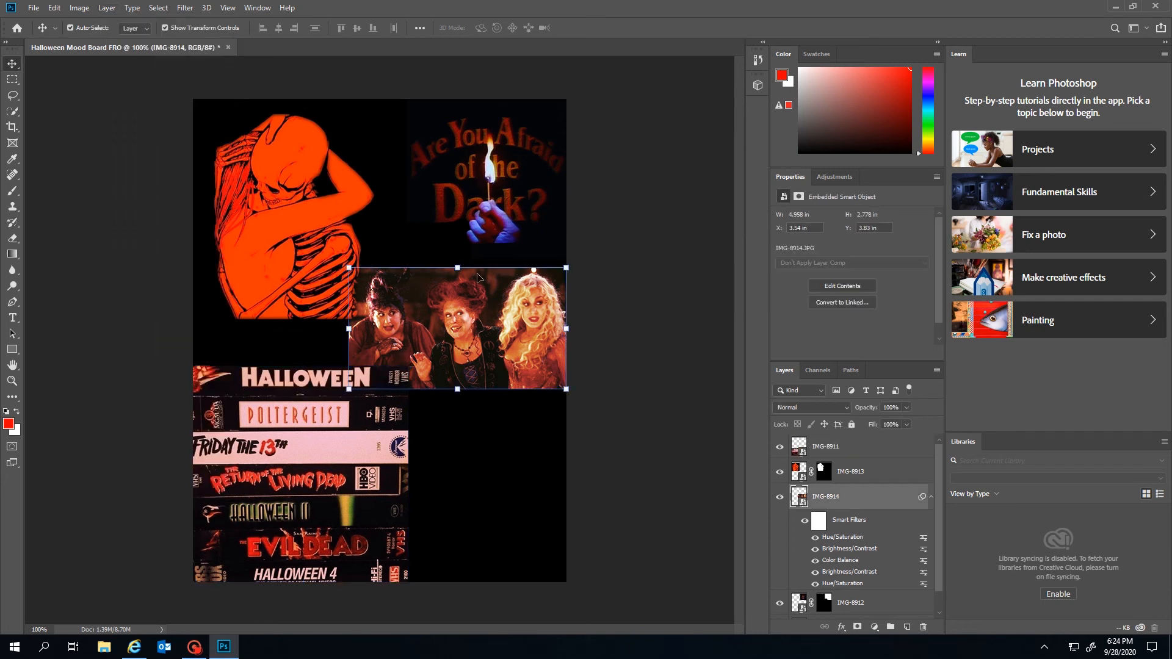
left_click_drag(564, 267, 572, 264)
left_click_drag(515, 341, 509, 334)
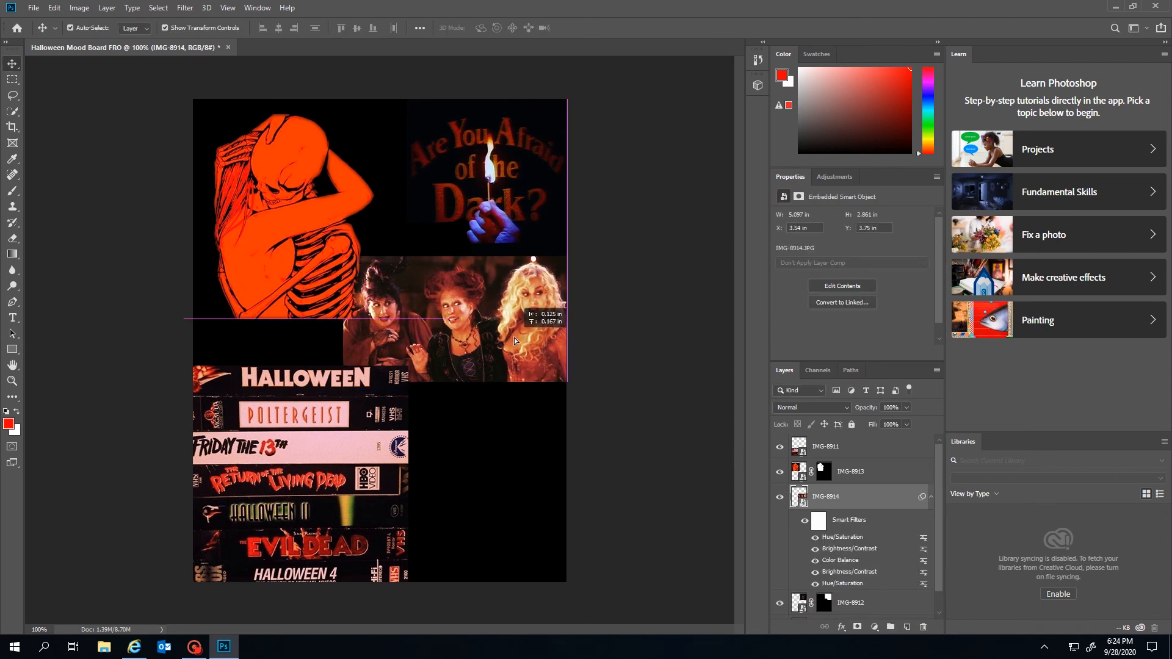
left_click(652, 406)
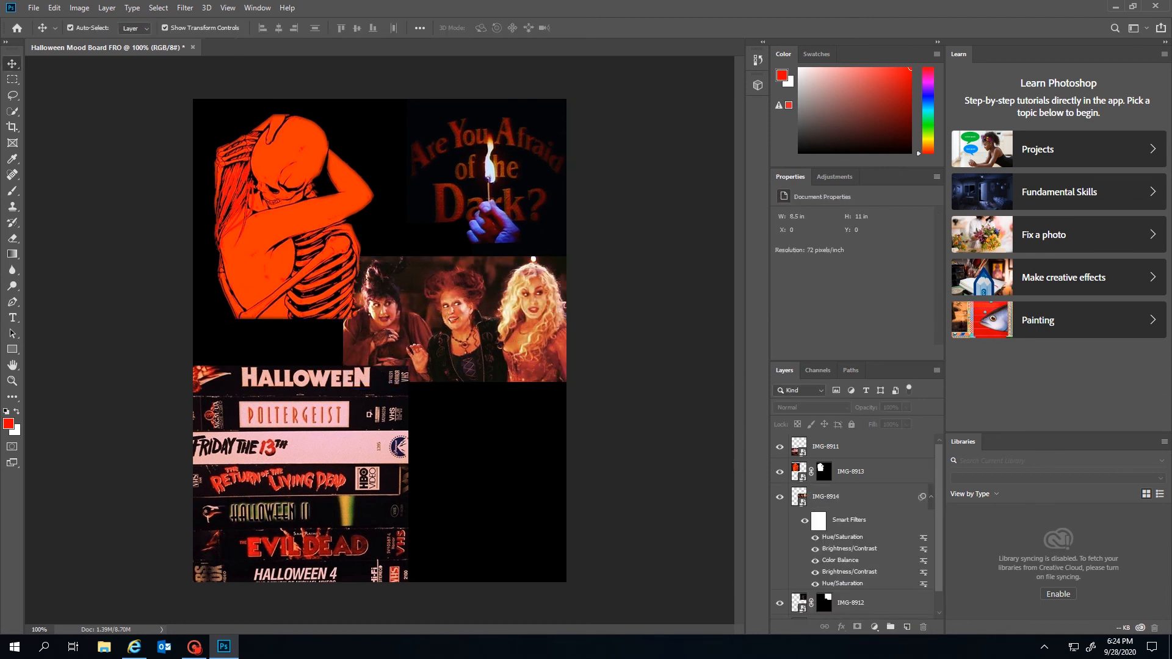
left_click(499, 205)
Apply Hue/Saturation to the Are You Afraid of the Dark? image: Hue +6, Saturation +20, Lightness -7
left_click(106, 8)
mouse_move(79, 8)
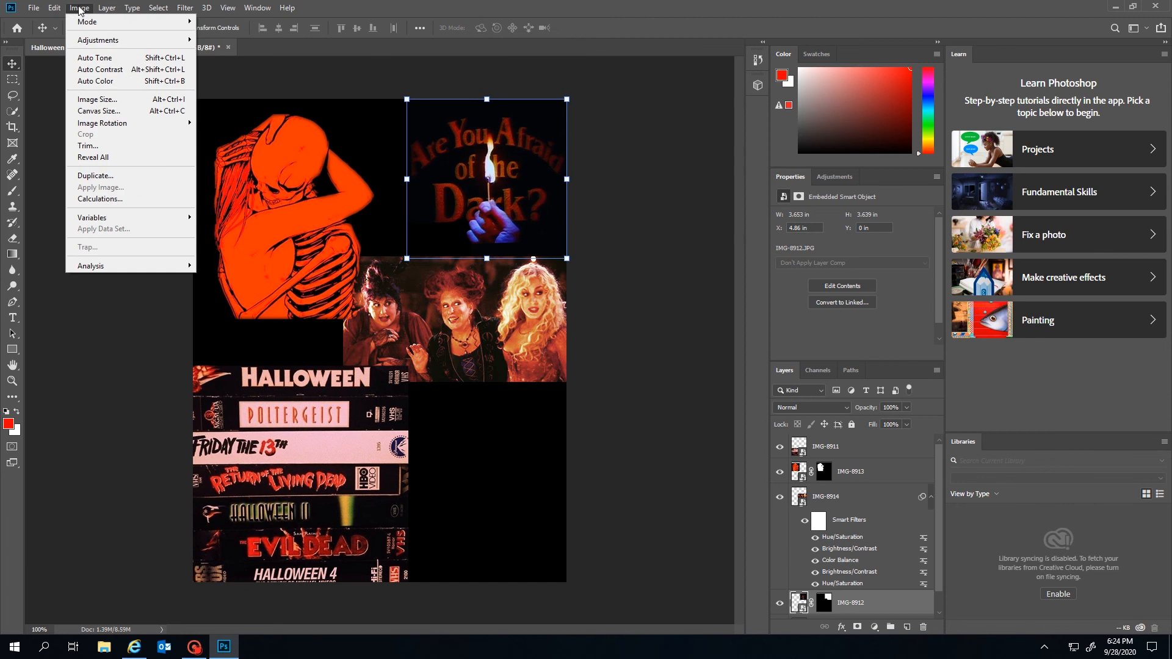
mouse_move(99, 42)
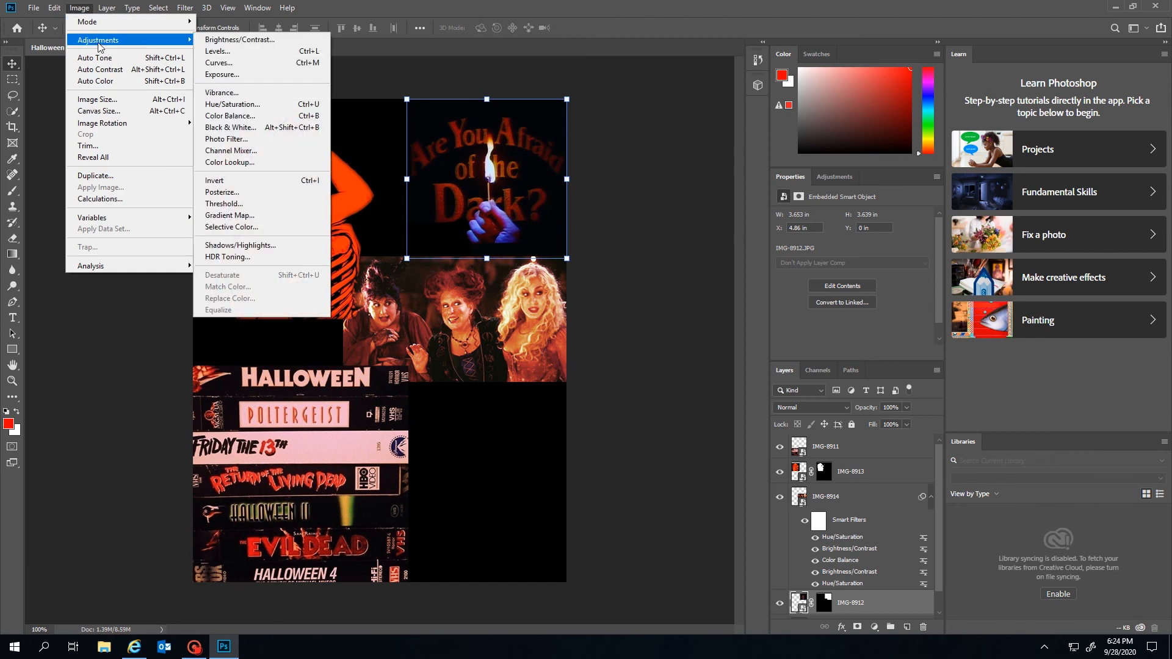
left_click(232, 105)
left_click_drag(643, 226, 646, 225)
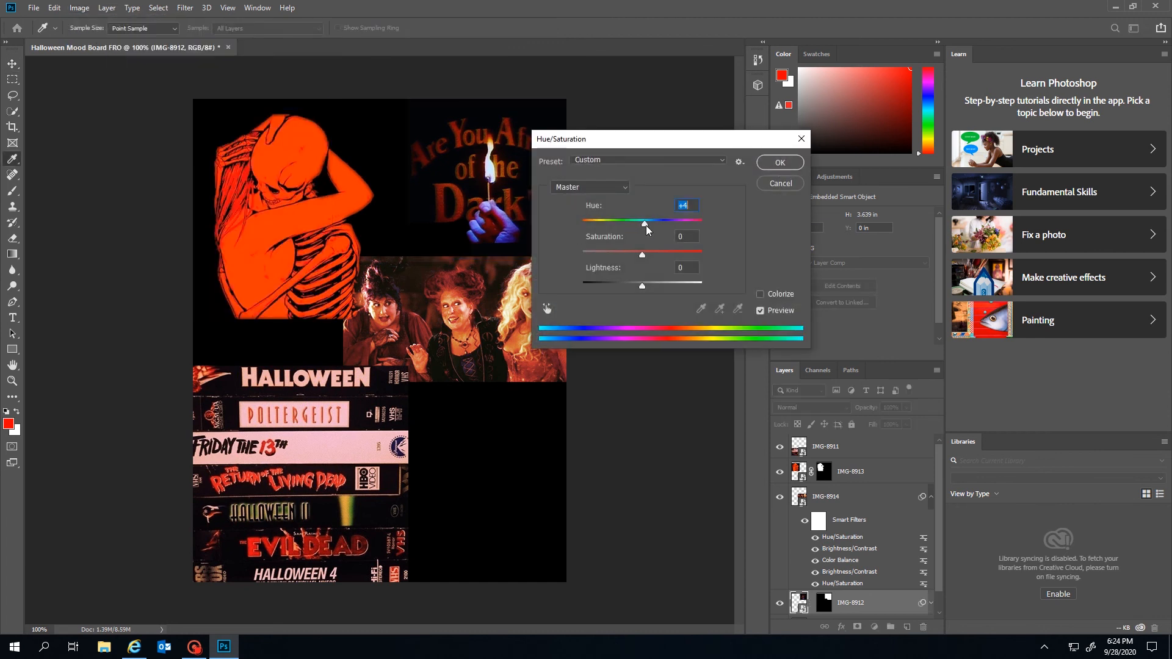
left_click_drag(642, 286, 652, 253)
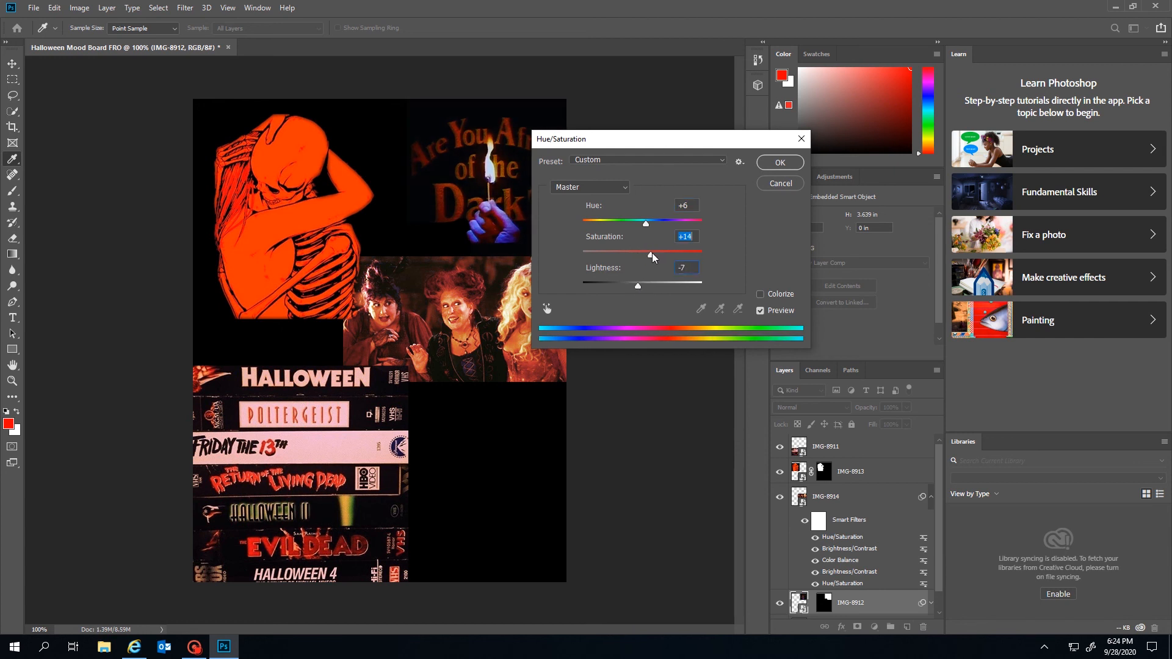
left_click(780, 163)
Raise the Are You Afraid of the Dark? image's brightness to 110
left_click(105, 7)
mouse_move(79, 7)
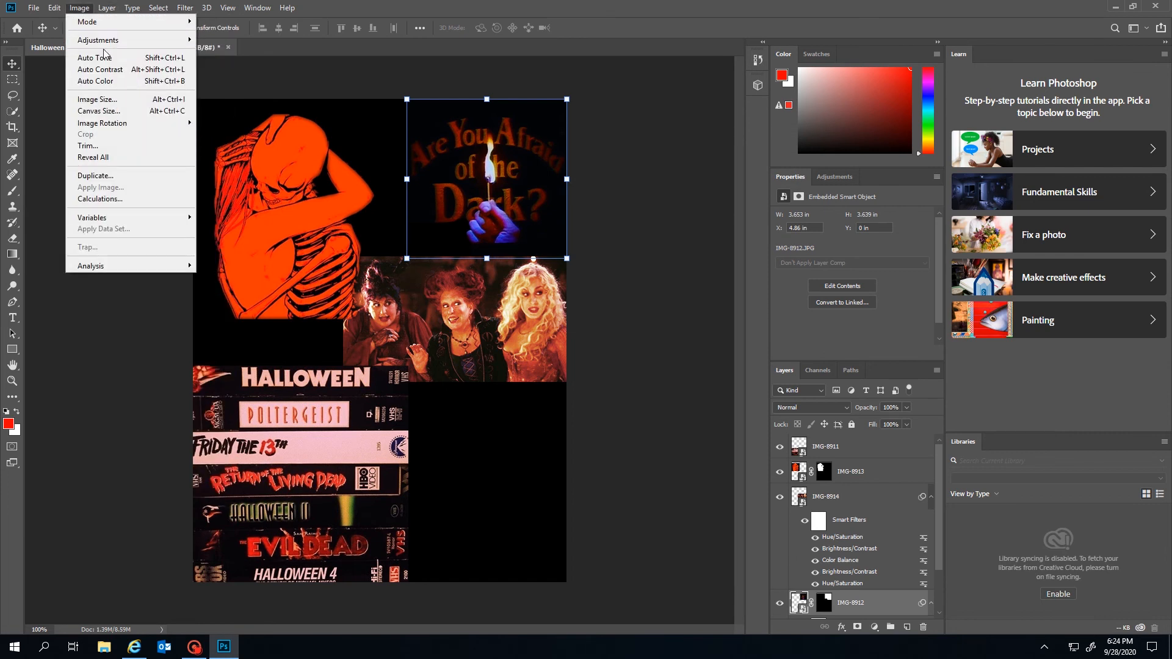
mouse_move(100, 40)
left_click(238, 39)
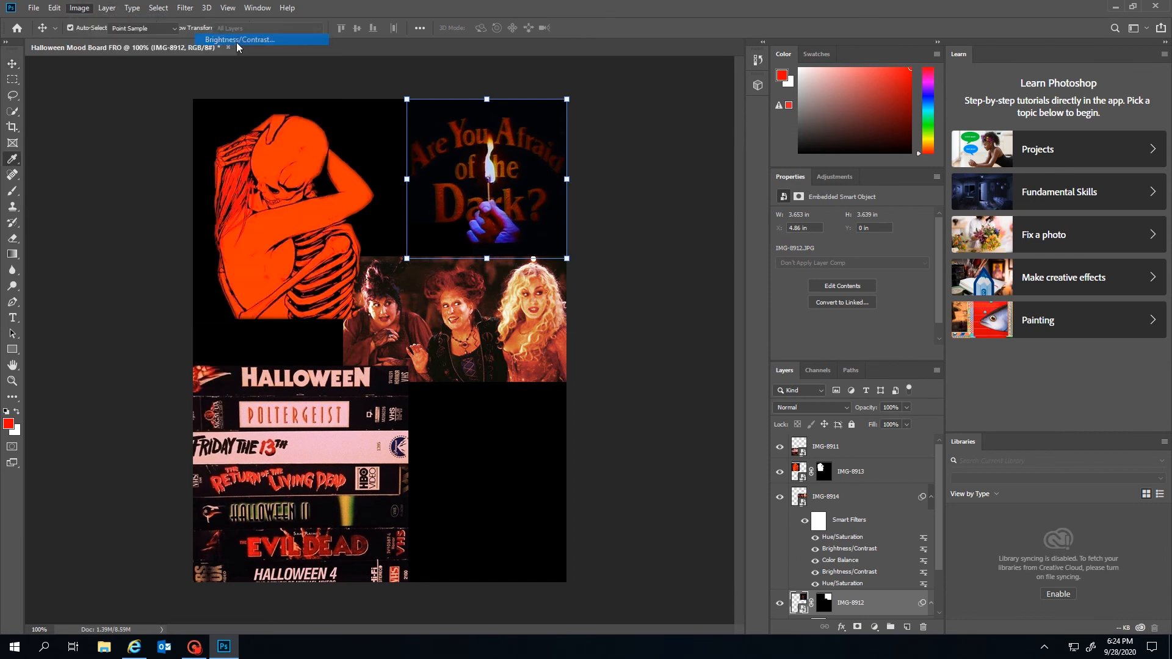
left_click_drag(553, 199, 582, 199)
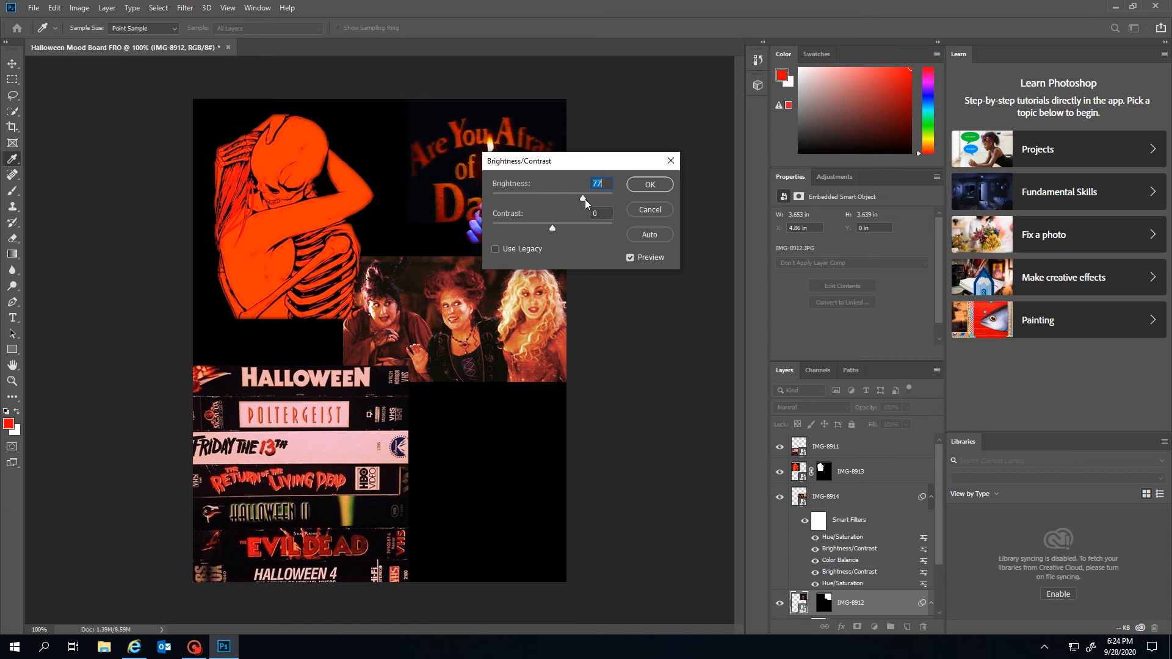
left_click(637, 185)
key("v")
left_click(638, 185)
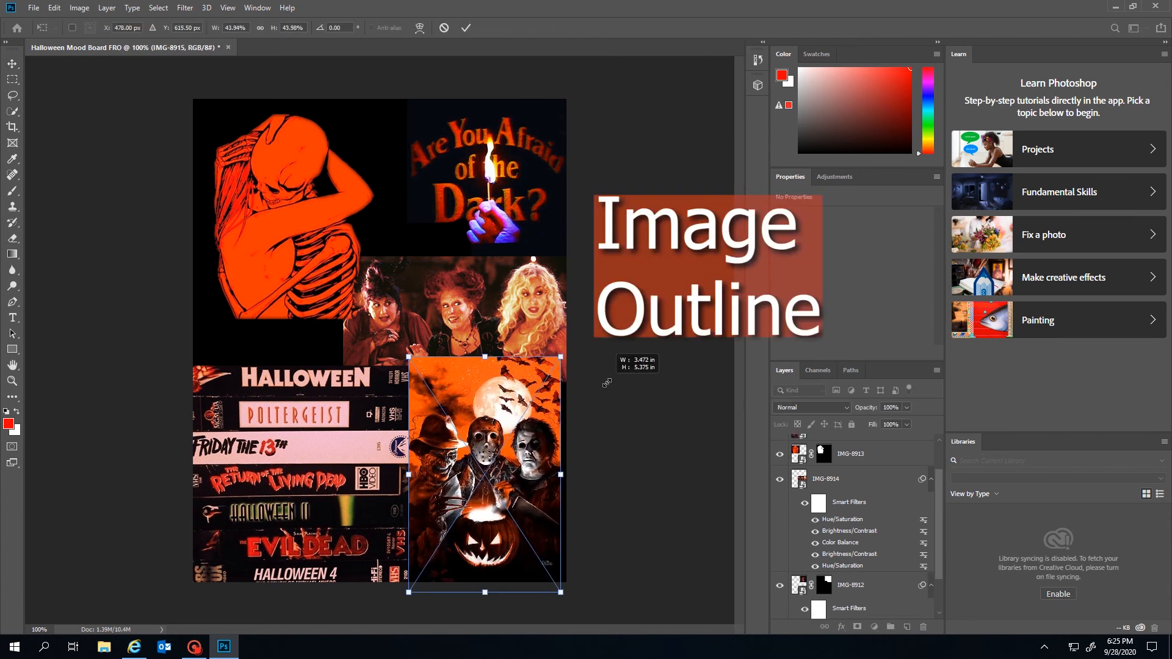
Resize and position the placed IMG-8915 pumpkin poster at the lower right
left_click_drag(607, 383, 608, 380)
left_click_drag(523, 443, 526, 454)
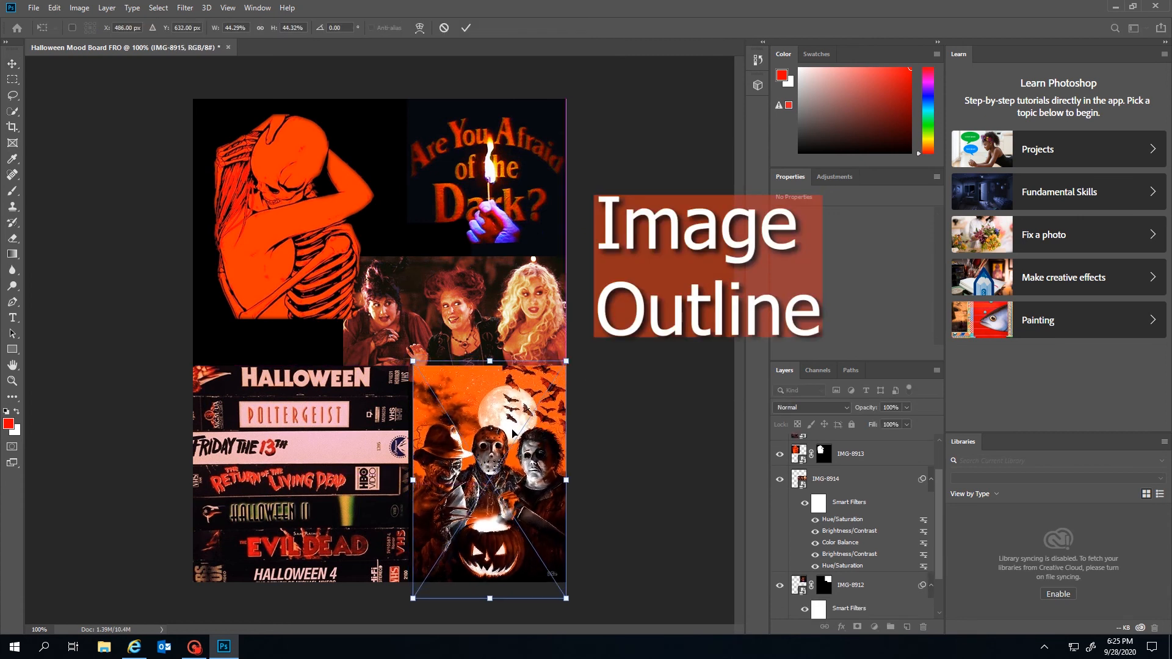
left_click_drag(441, 370, 485, 334)
left_click_drag(492, 501, 501, 540)
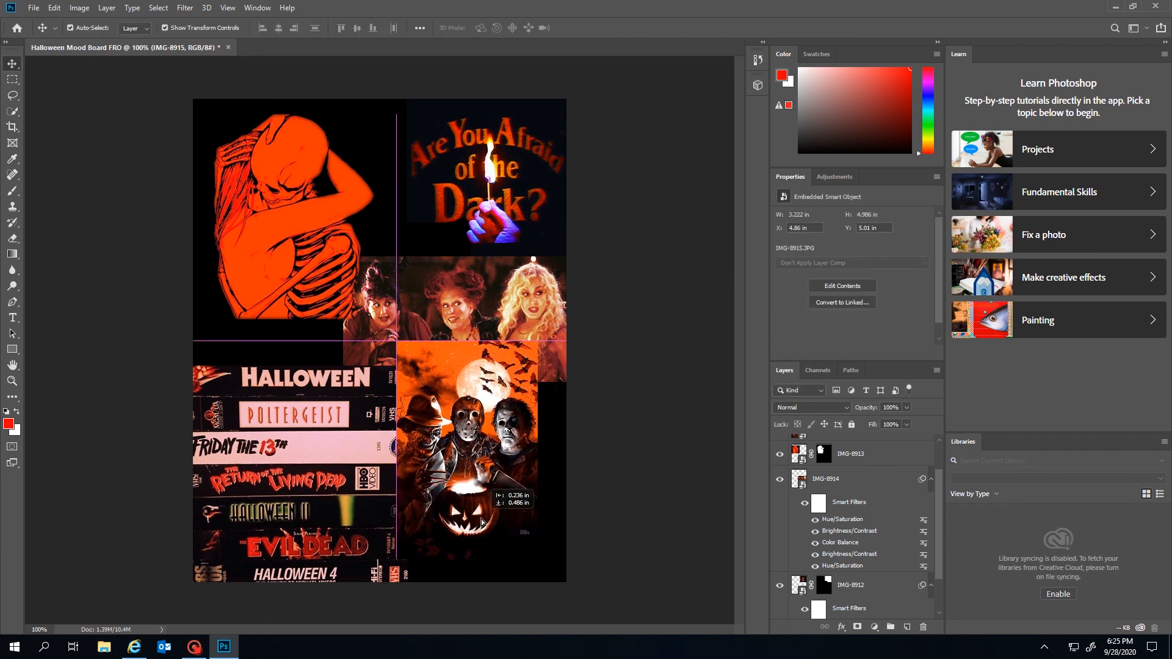
Rasterize the pumpkin poster smart object and move it up and left
left_click(106, 8)
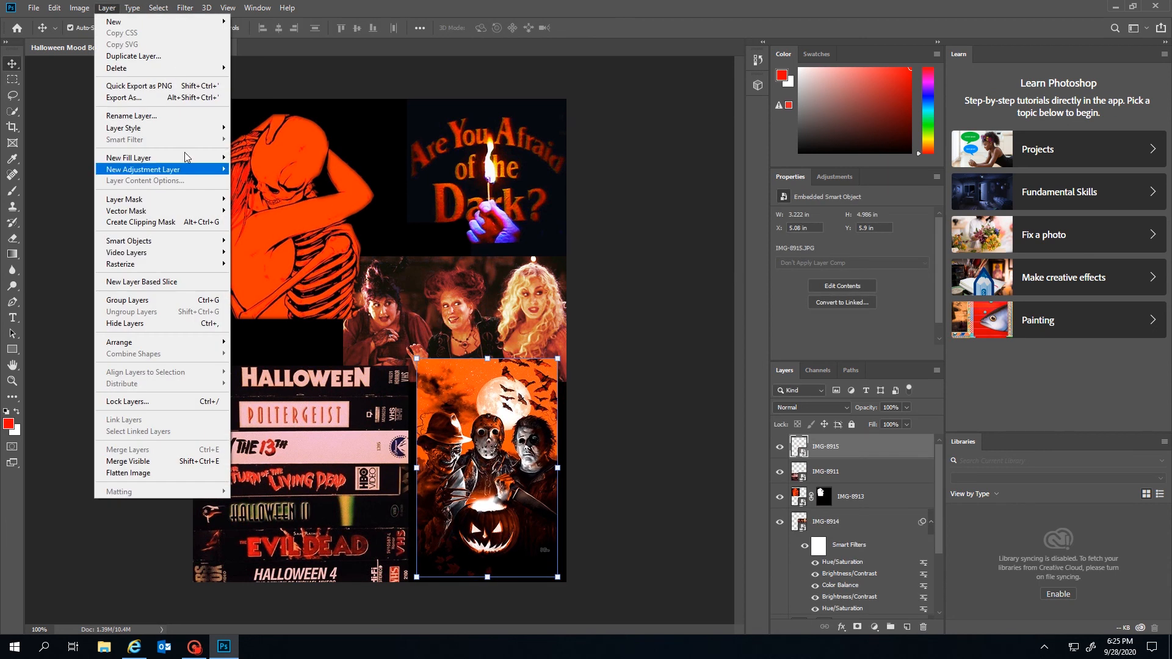
mouse_move(194, 265)
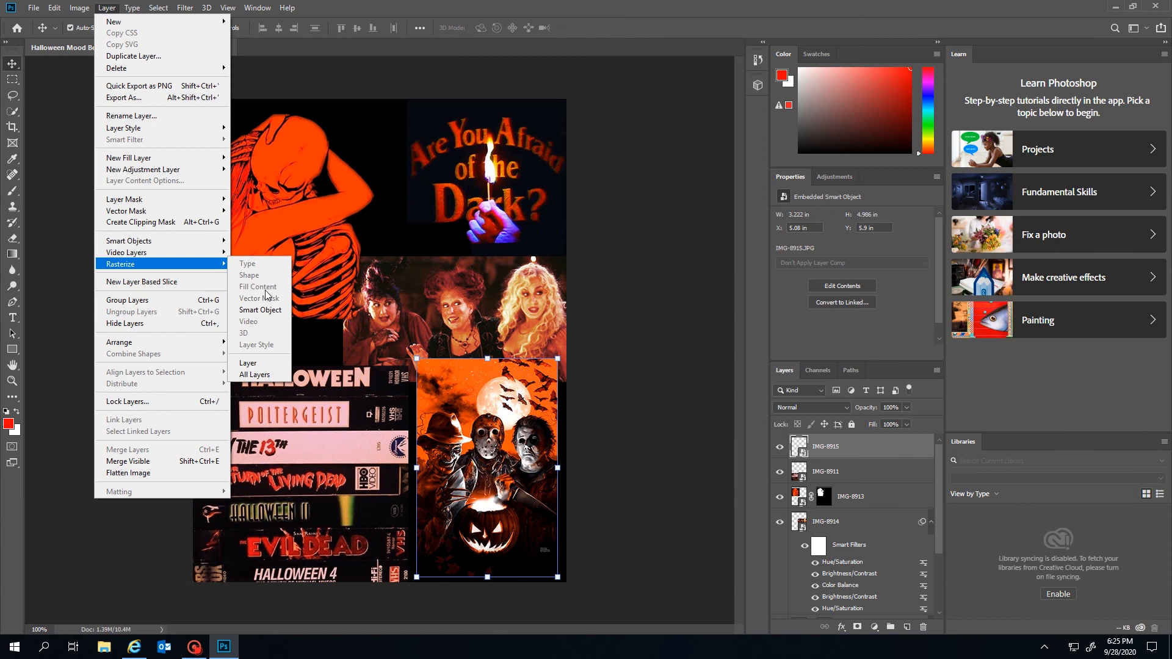
left_click(260, 310)
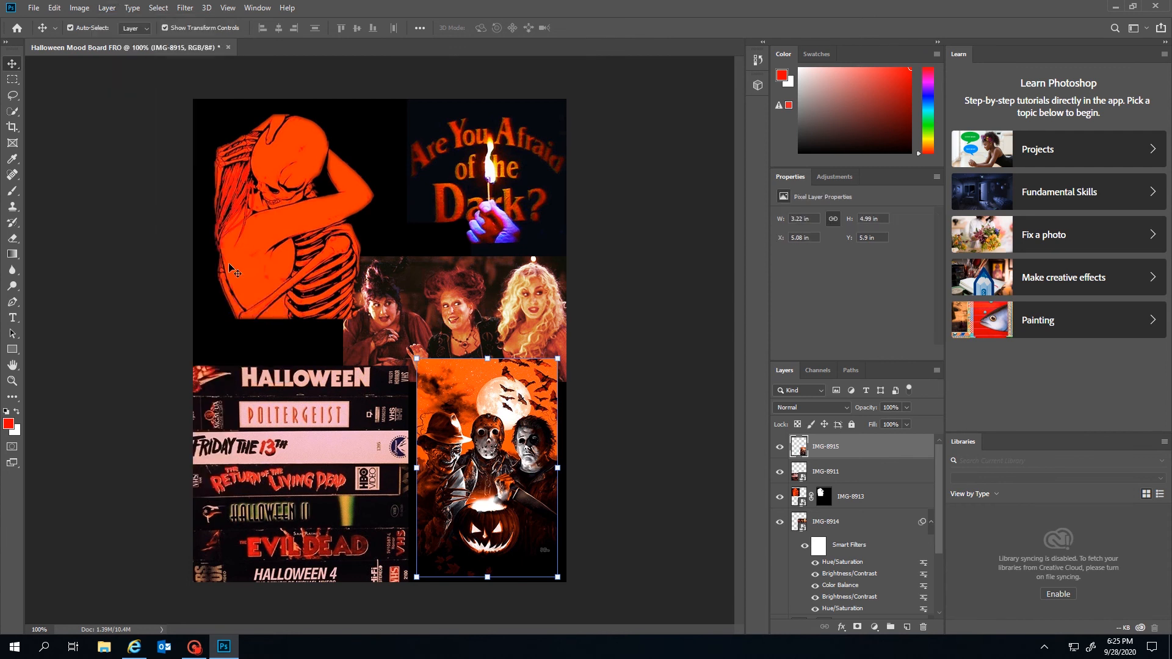
left_click(610, 397)
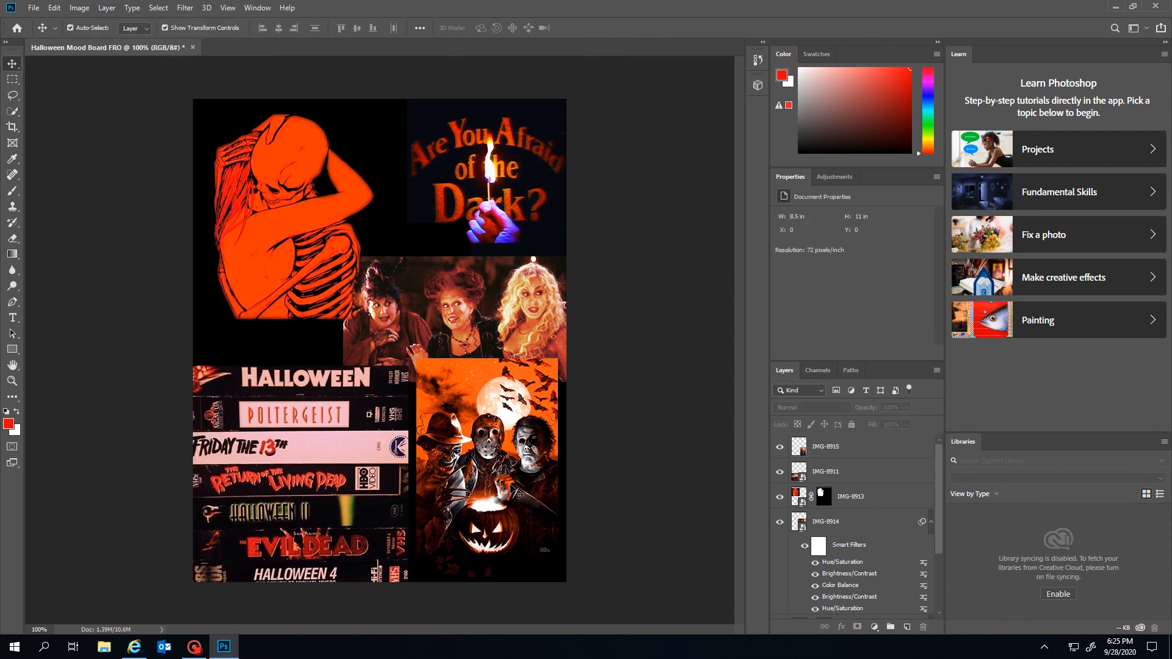
left_click_drag(510, 487, 500, 470)
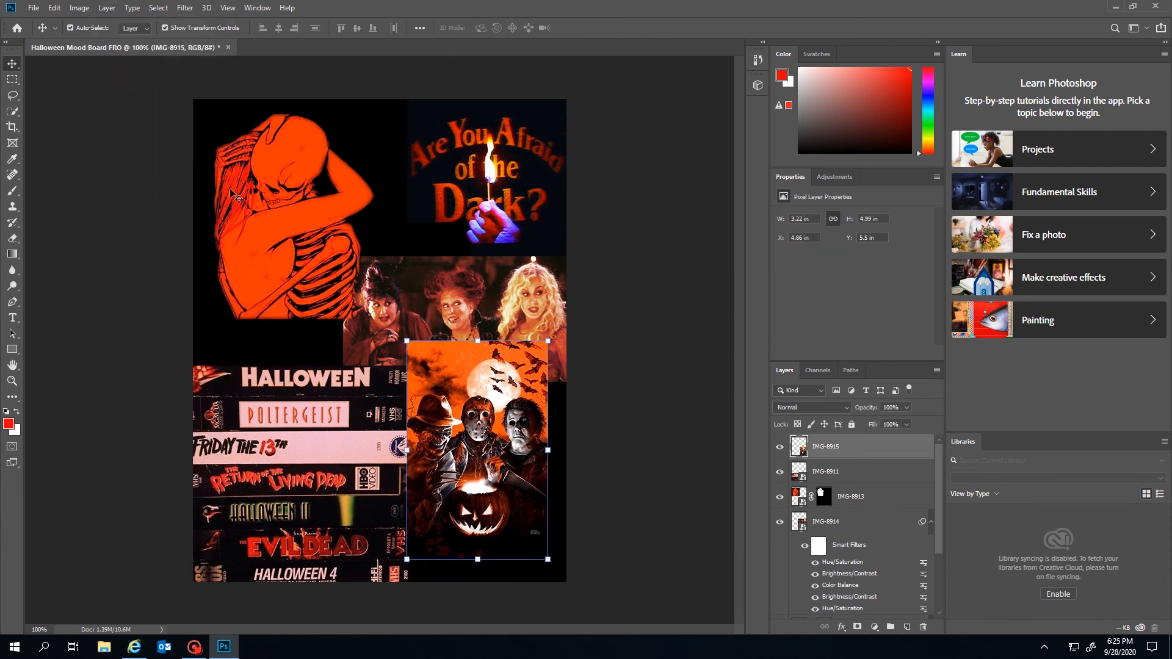
left_click(91, 7)
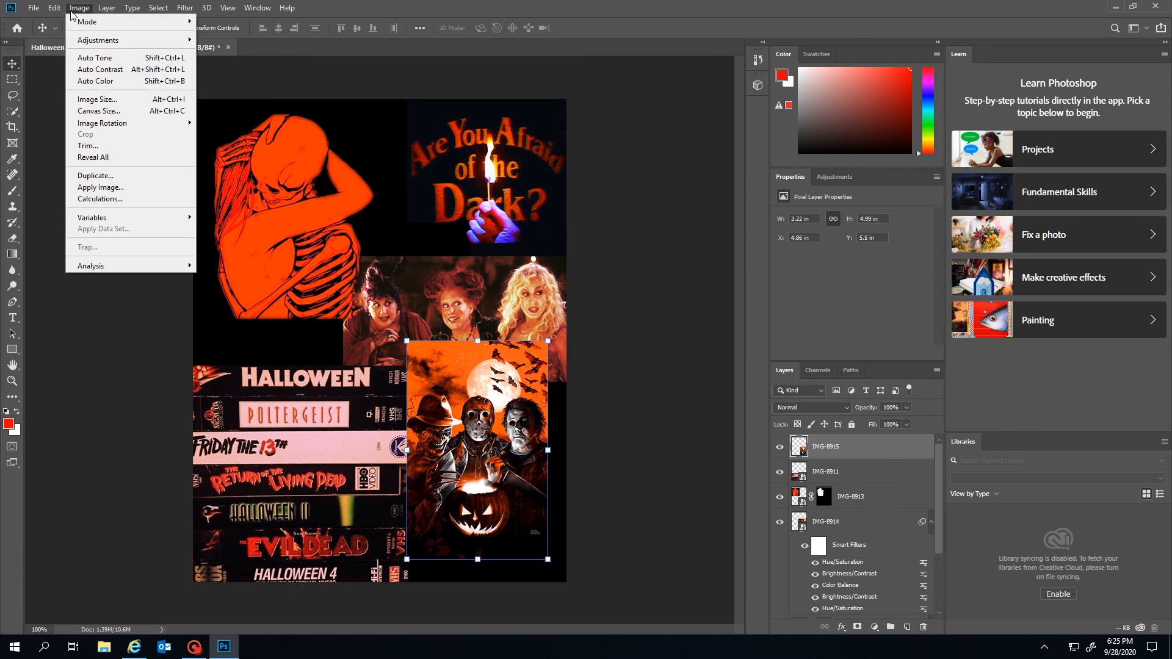
Stroke the pumpkin poster with a 2 px #ff0000 red outline on the outside
mouse_move(59, 8)
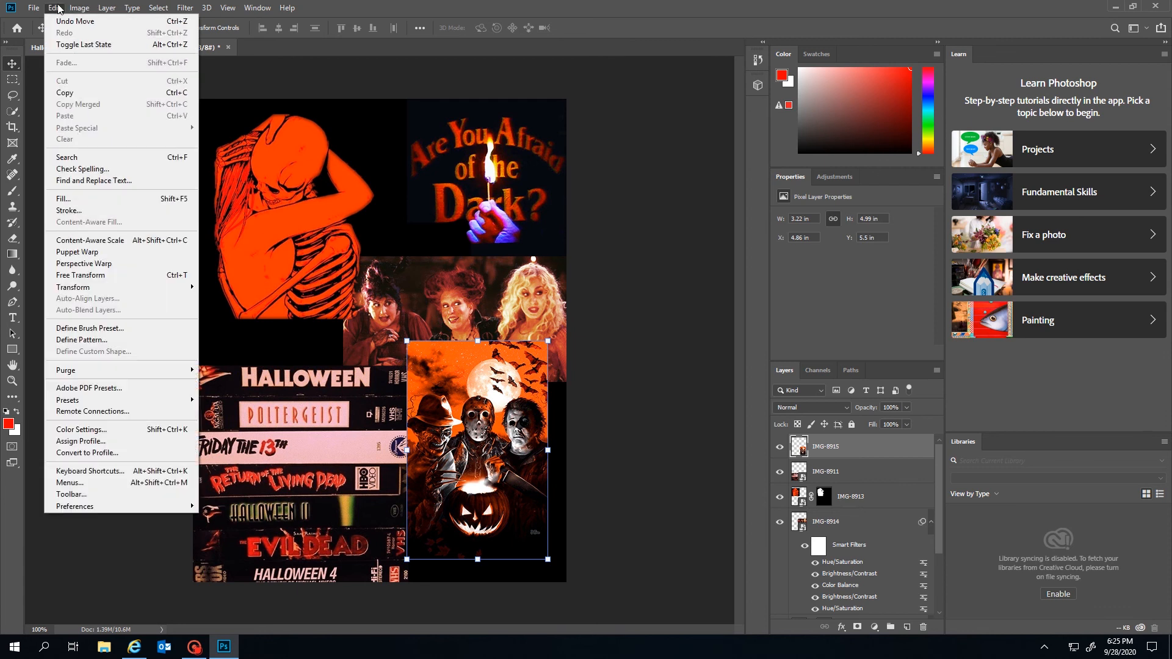
left_click(119, 214)
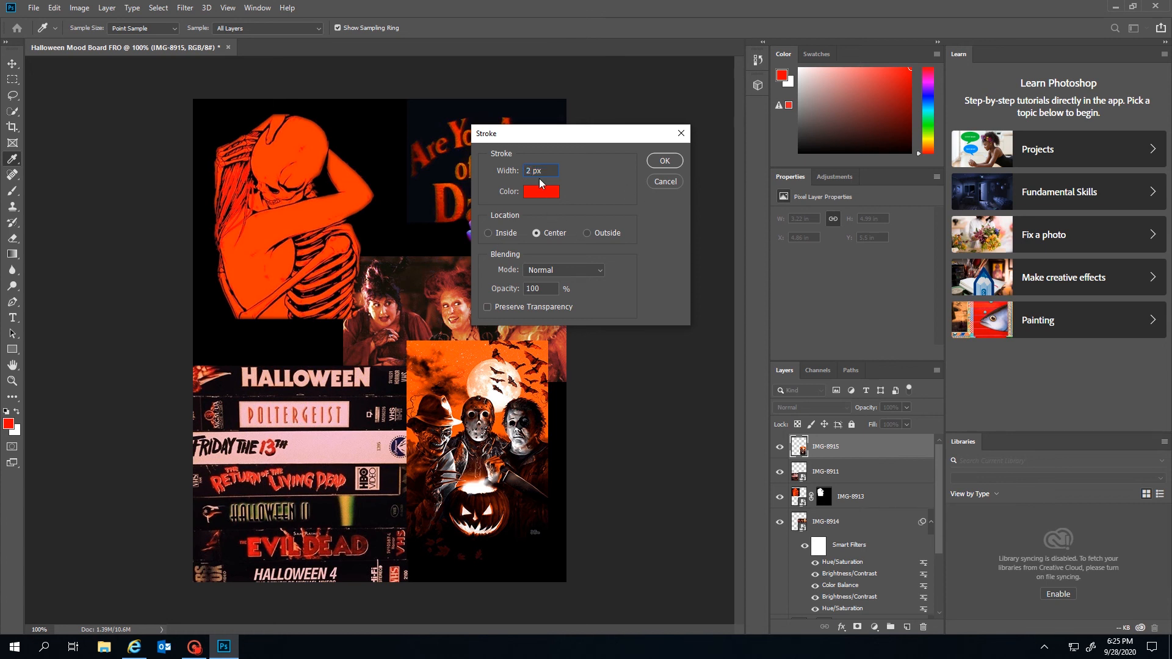
left_click(536, 194)
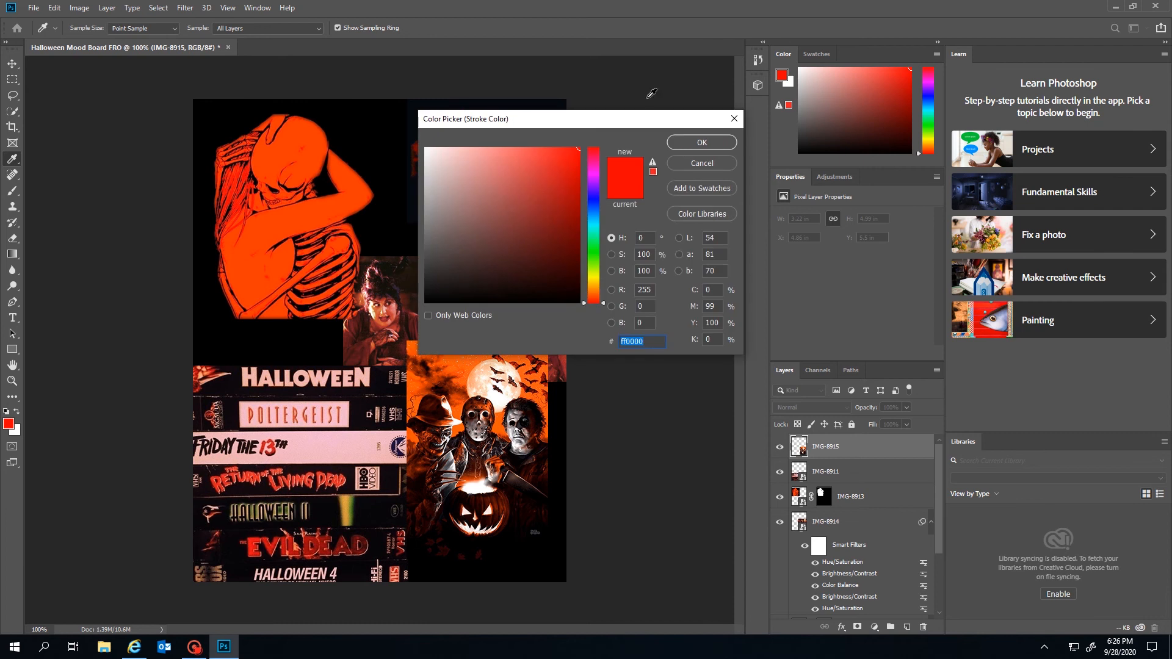
left_click(563, 151)
left_click(693, 144)
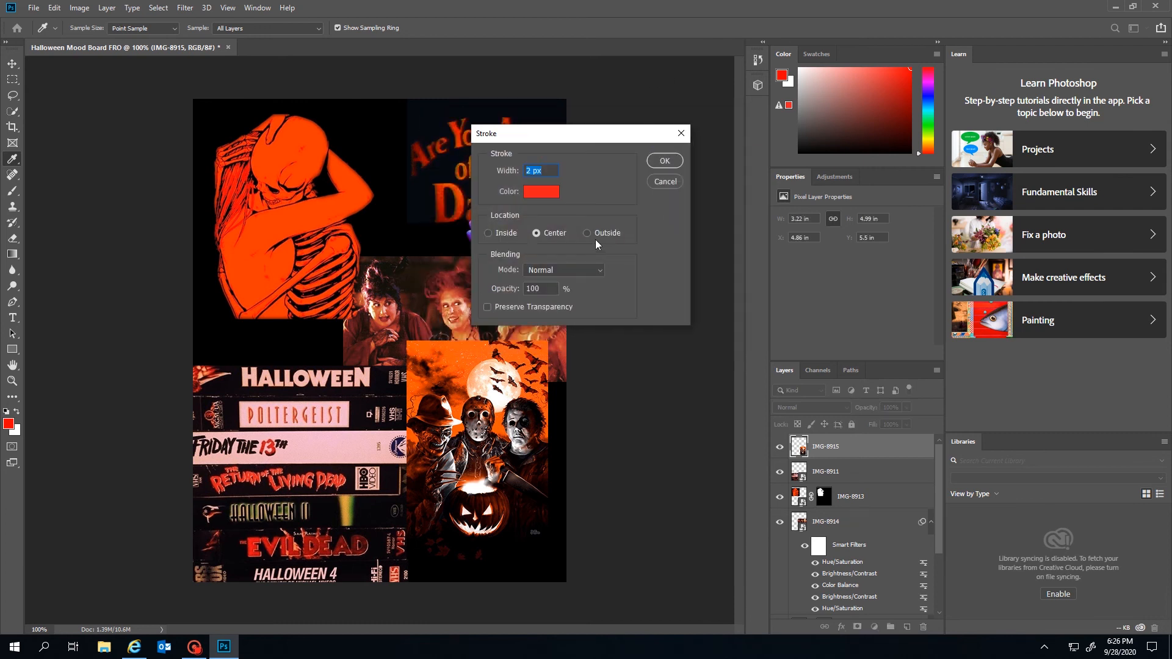
left_click(588, 234)
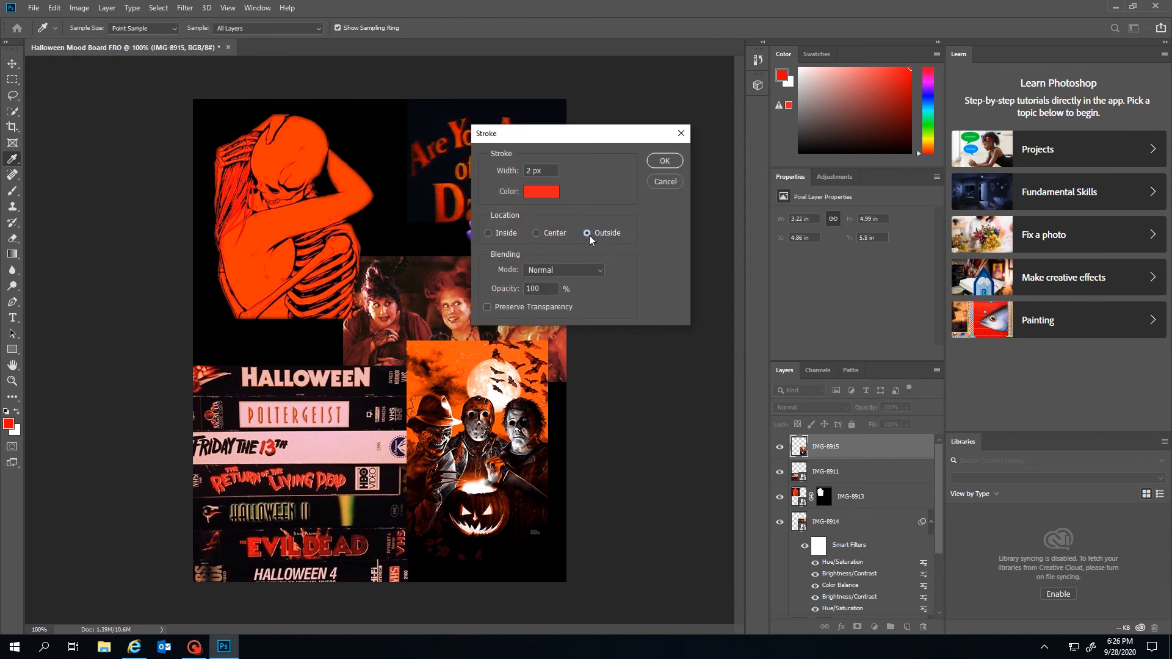
left_click(664, 160)
Resize the slasher poster to about 91% and move it toward the lower-right corner
key("v")
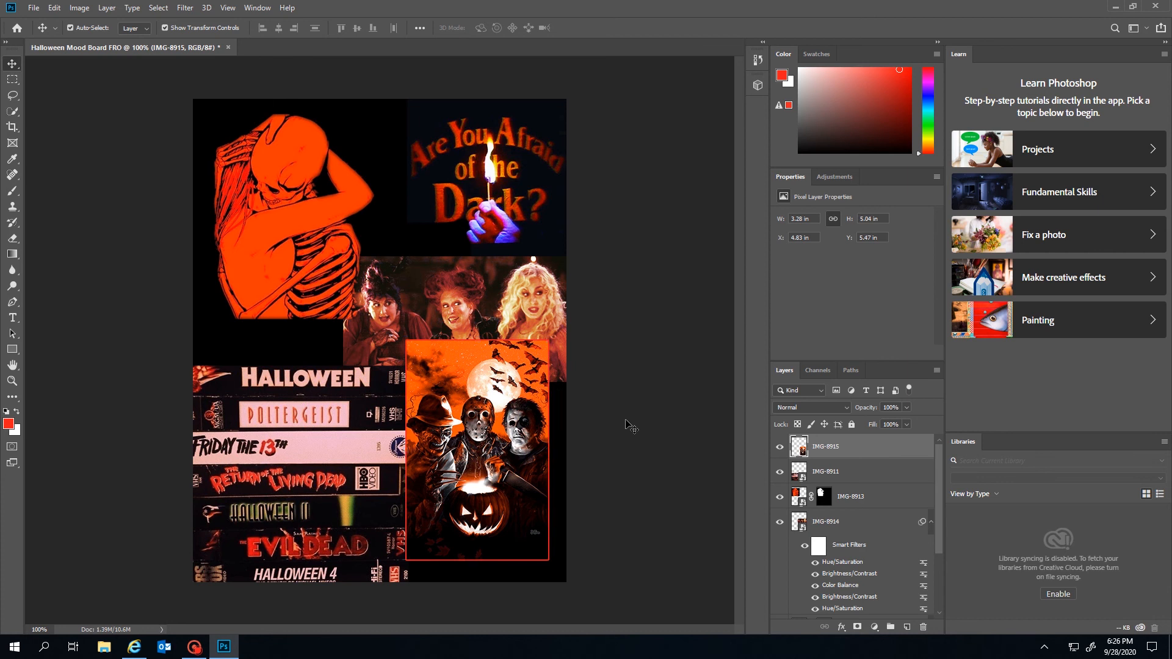
left_click(628, 421)
left_click_drag(545, 485, 537, 457)
left_click_drag(392, 531, 429, 483)
left_click_drag(498, 358, 524, 460)
left_click_drag(455, 410, 426, 389)
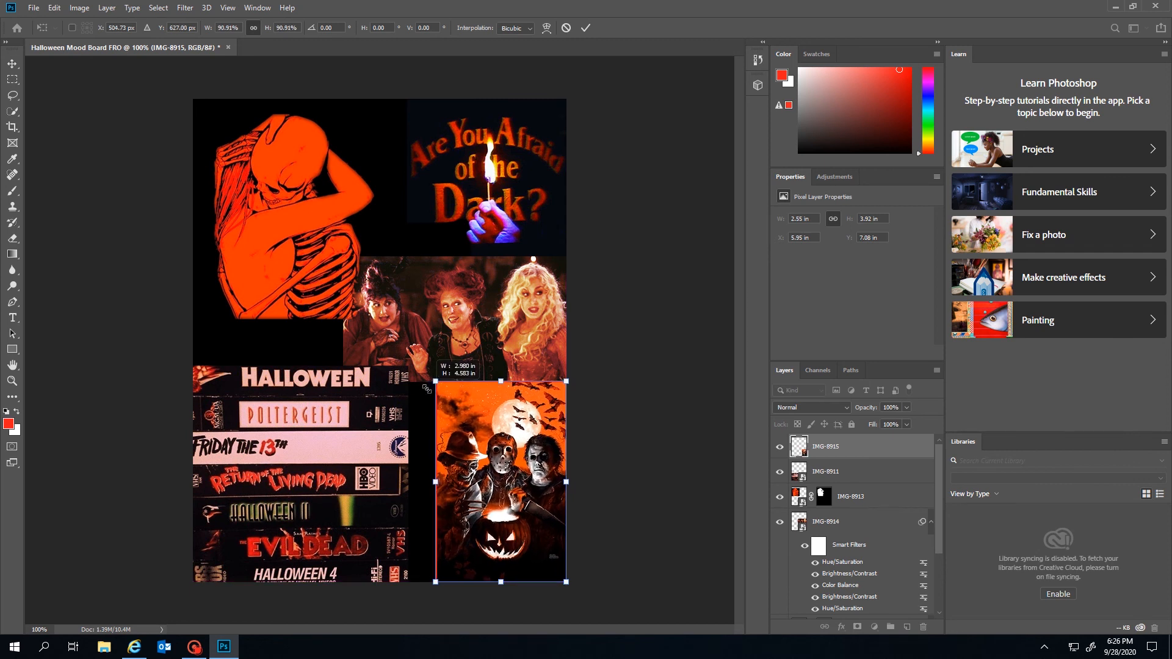
left_click(690, 437)
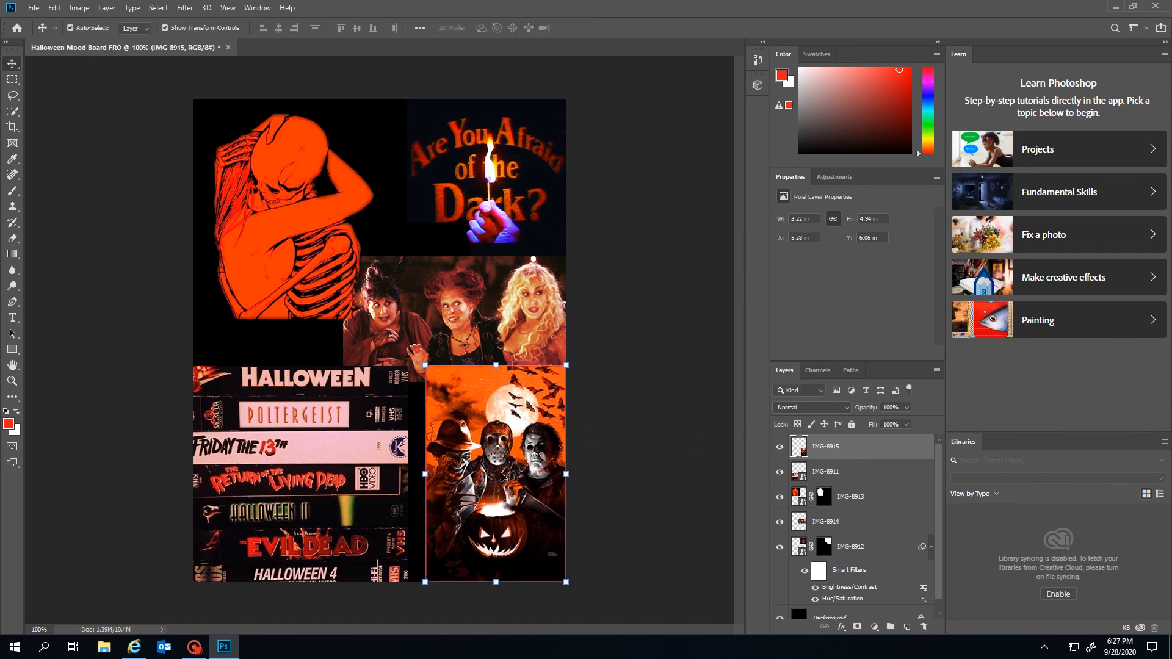
mouse_move(504, 477)
left_mouse_down()
mouse_move(488, 484)
mouse_move(495, 476)
left_mouse_up()
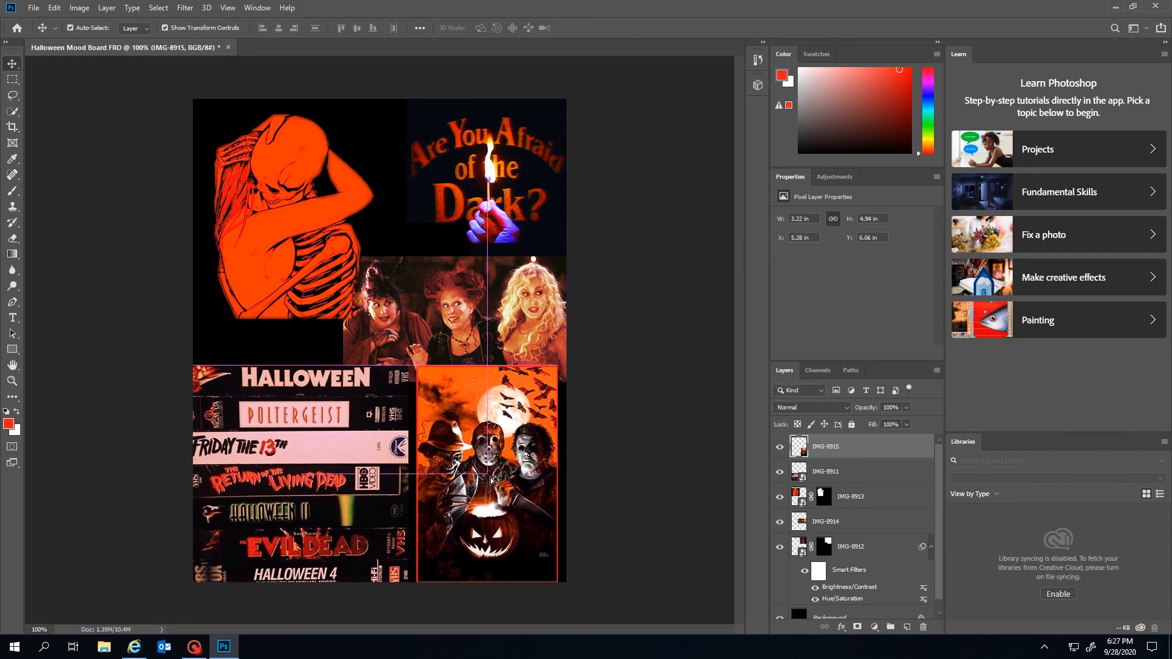
Enlarge the slasher poster to about 3.4 × 5.22 in, filling the bottom-right corner
key("ctrl+t")
left_click_drag(558, 366, 574, 356)
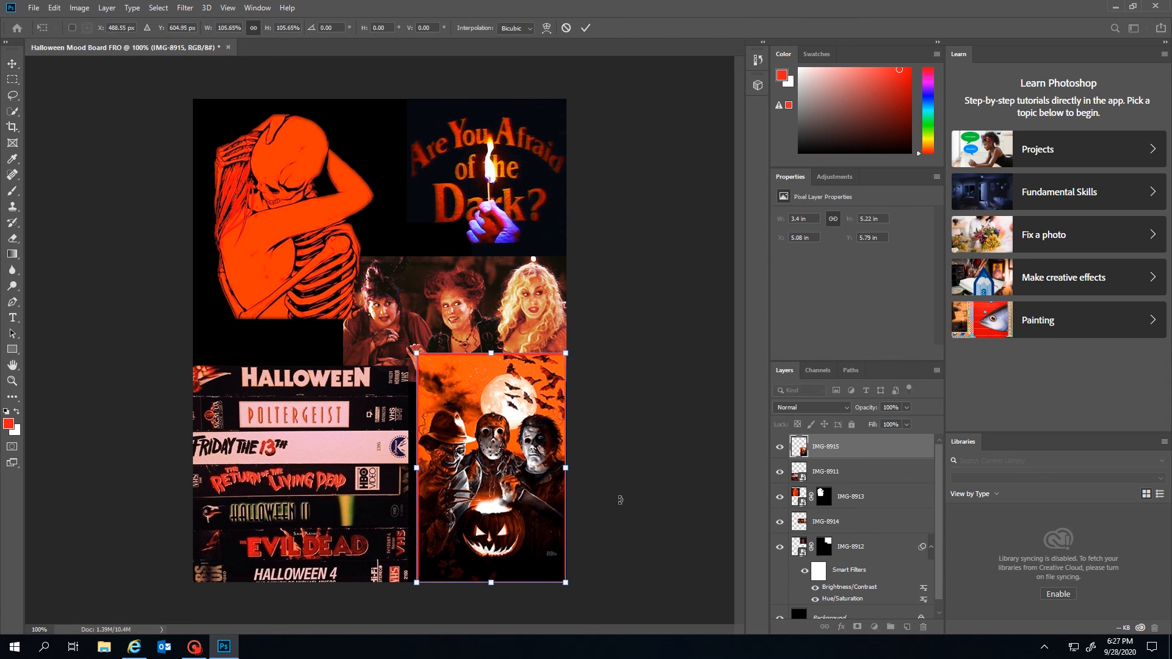
key("Return")
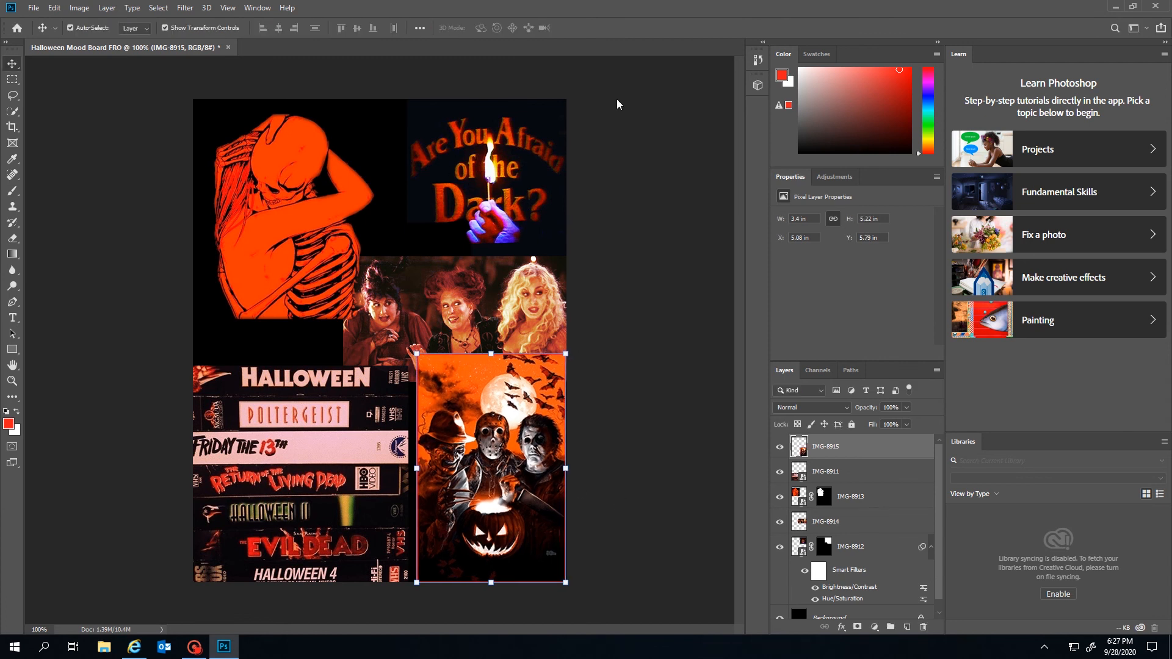
left_click(370, 441)
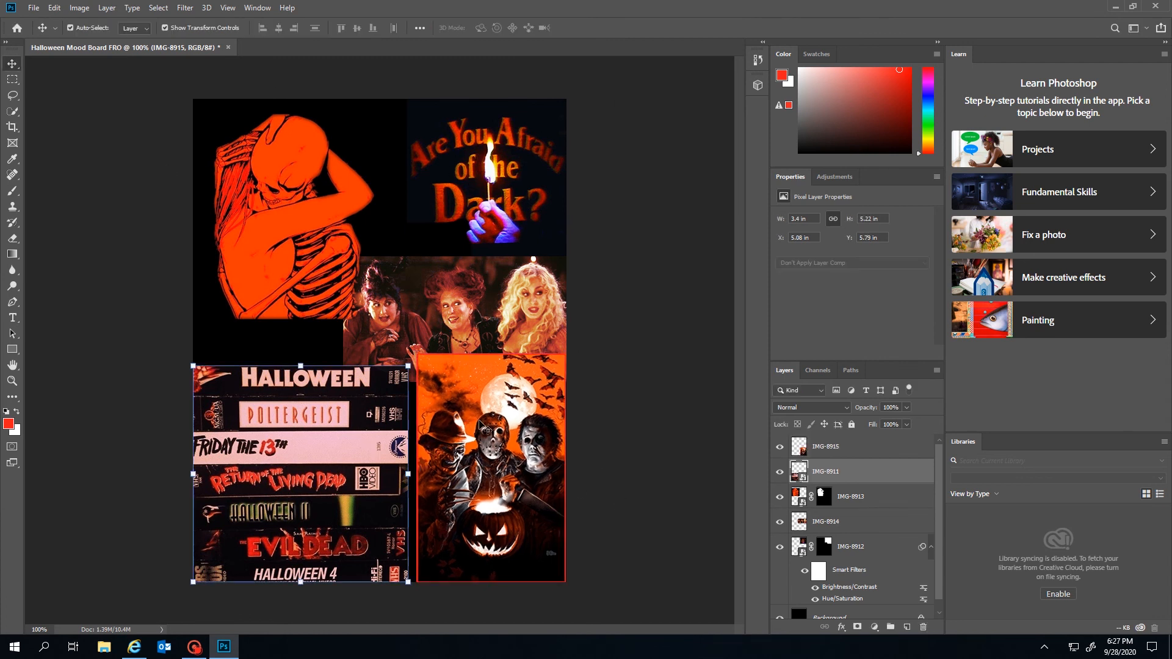
left_click(108, 138)
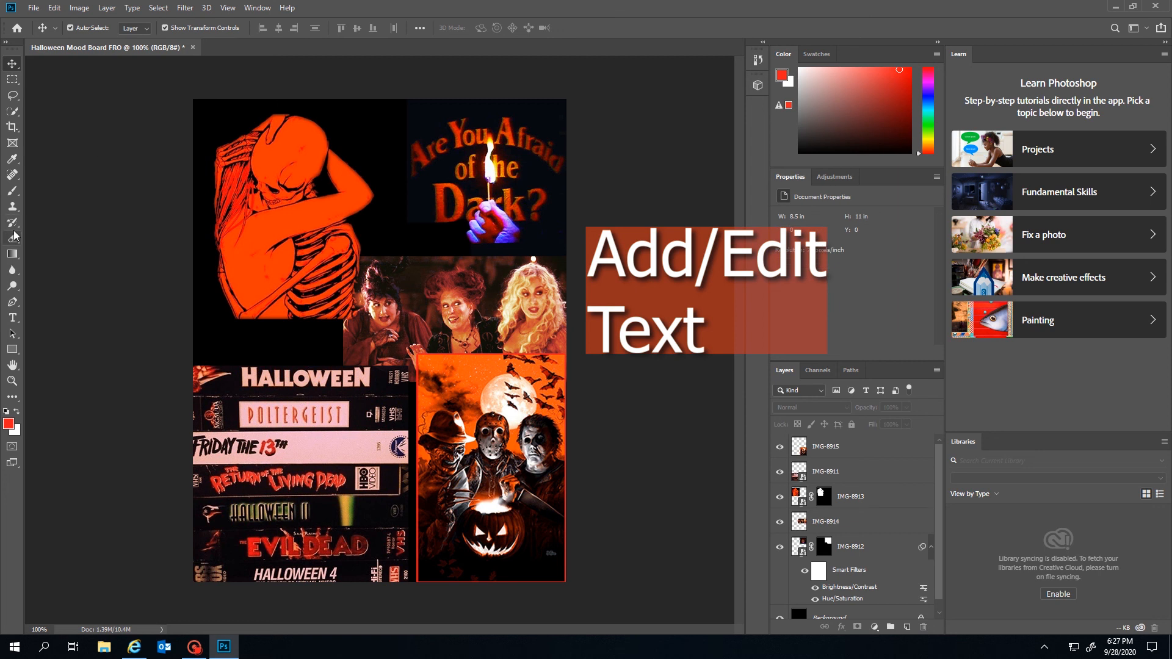
Add 'Happy Halloween!' text above the witches picture and scale it to about 354%
left_click(13, 317)
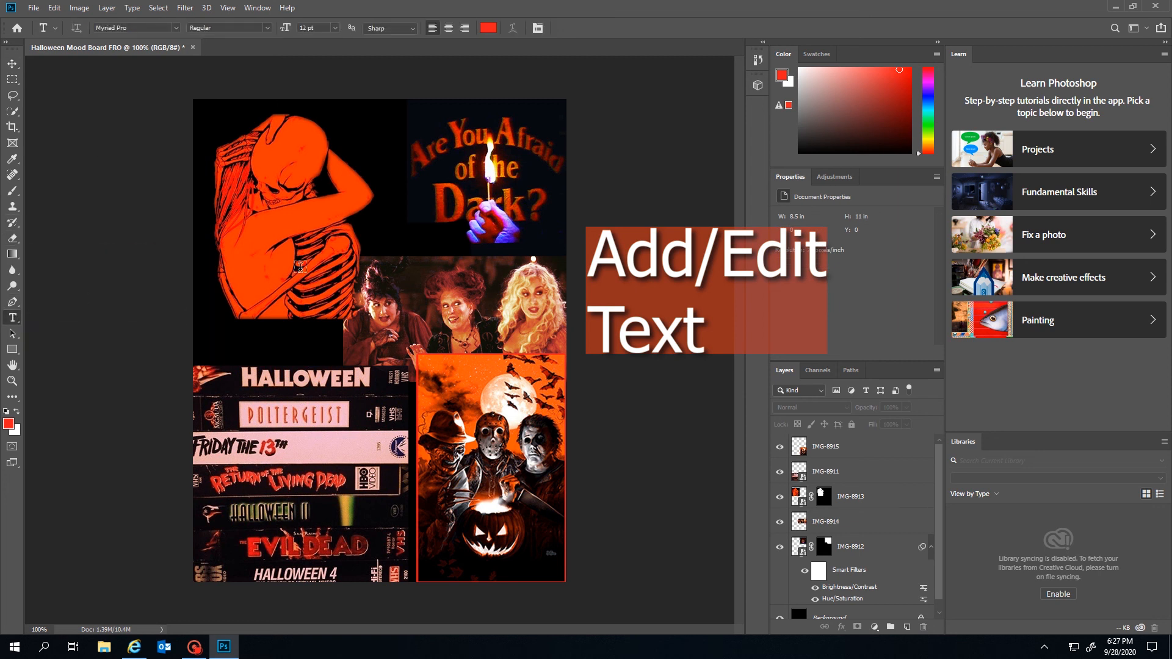
left_click(318, 279)
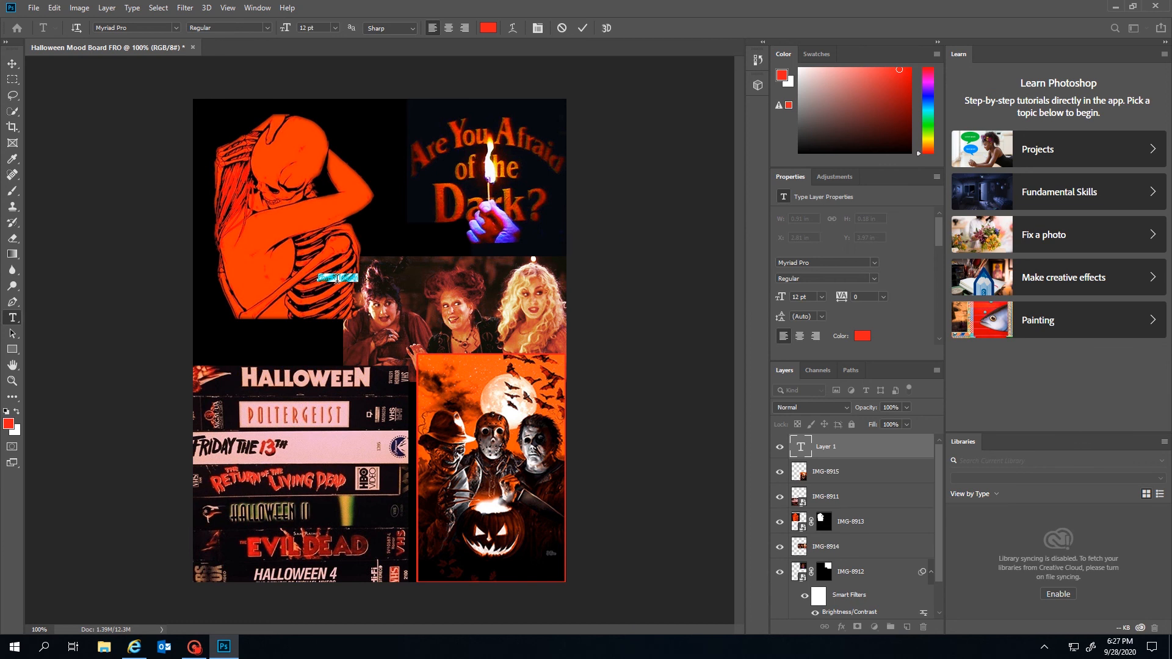
key("BackSpace")
left_click(13, 63)
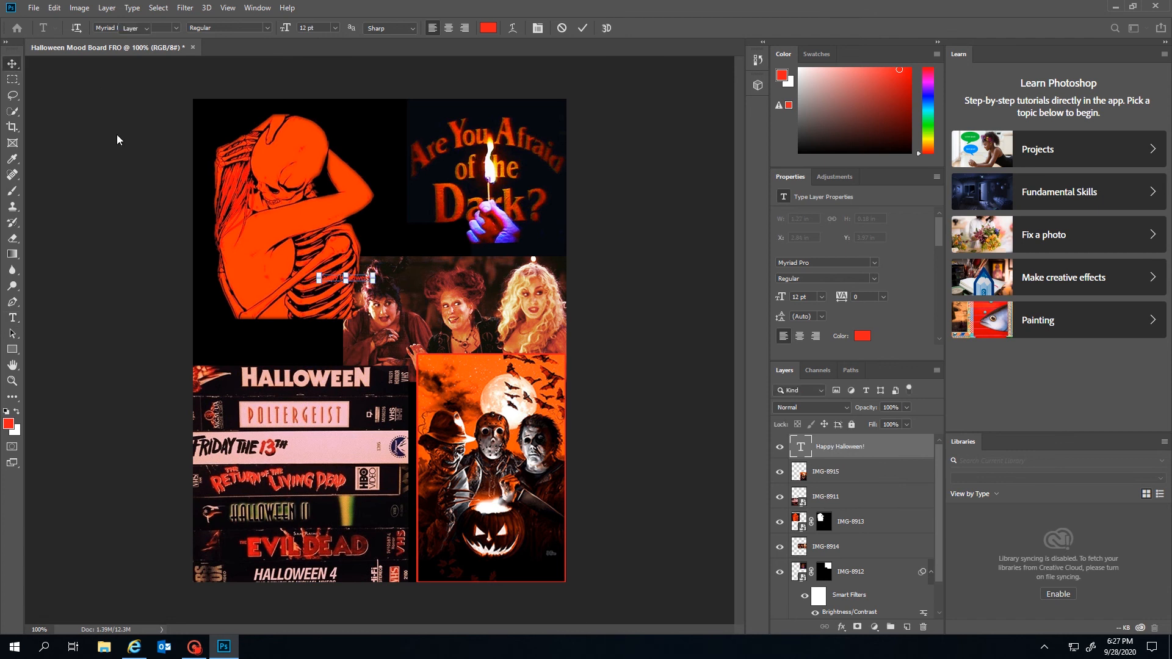
left_click_drag(374, 279, 468, 295)
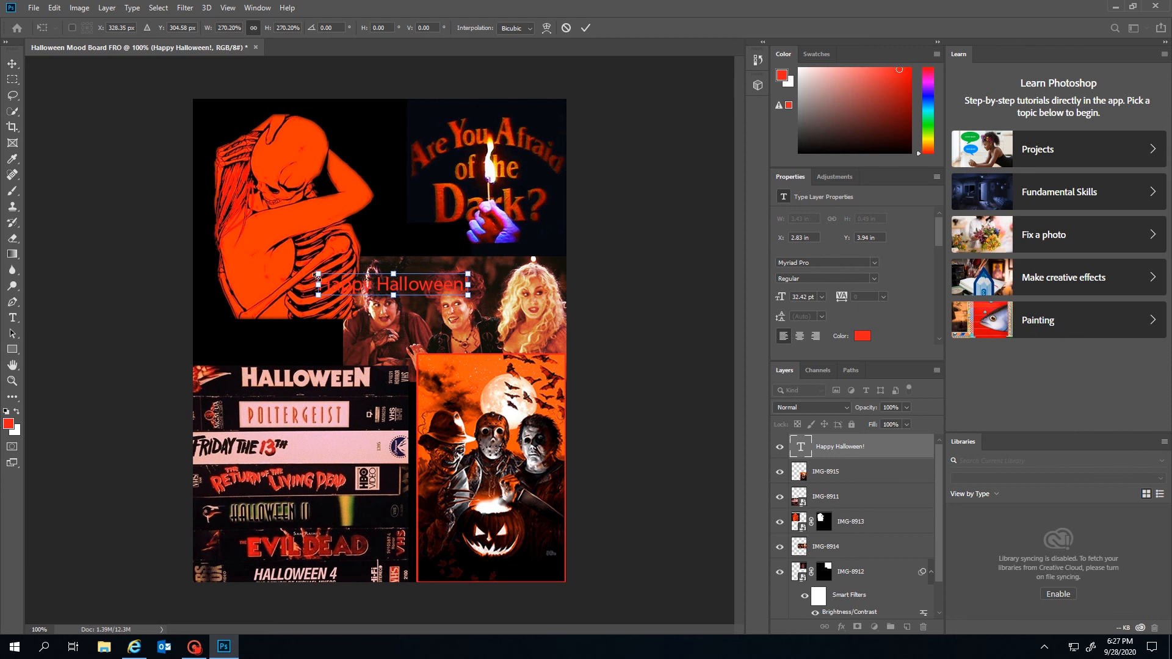
left_click_drag(316, 276, 271, 267)
key("Return")
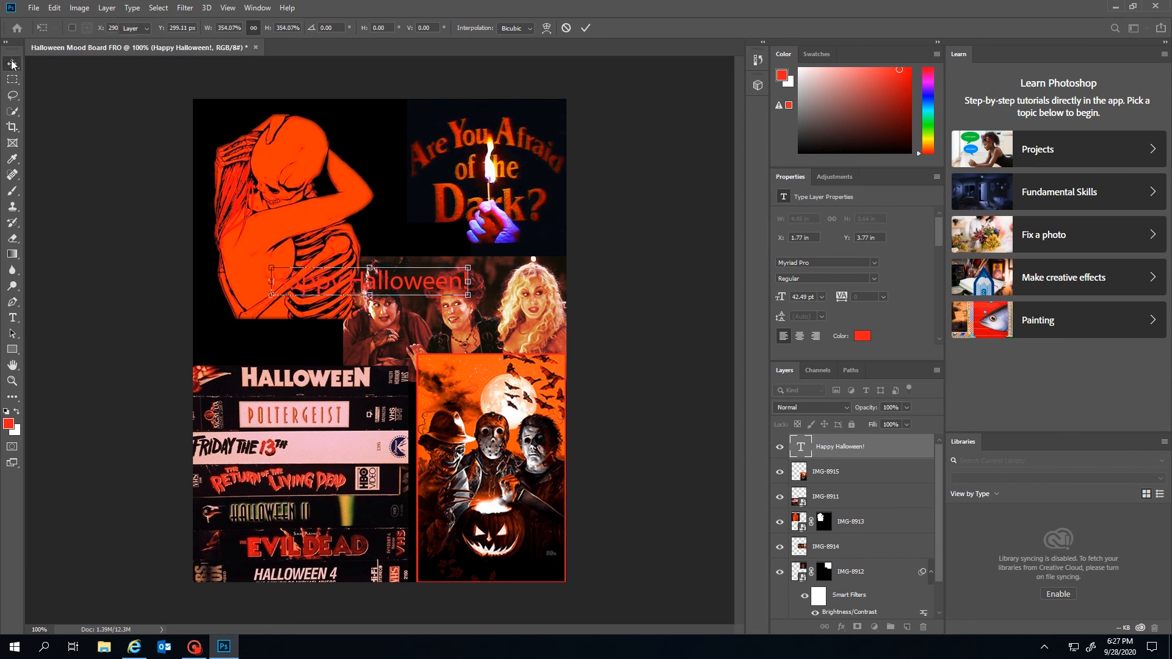
Select all the 'Happy Halloween!' text to change its font family
left_click(13, 317)
left_click(390, 282)
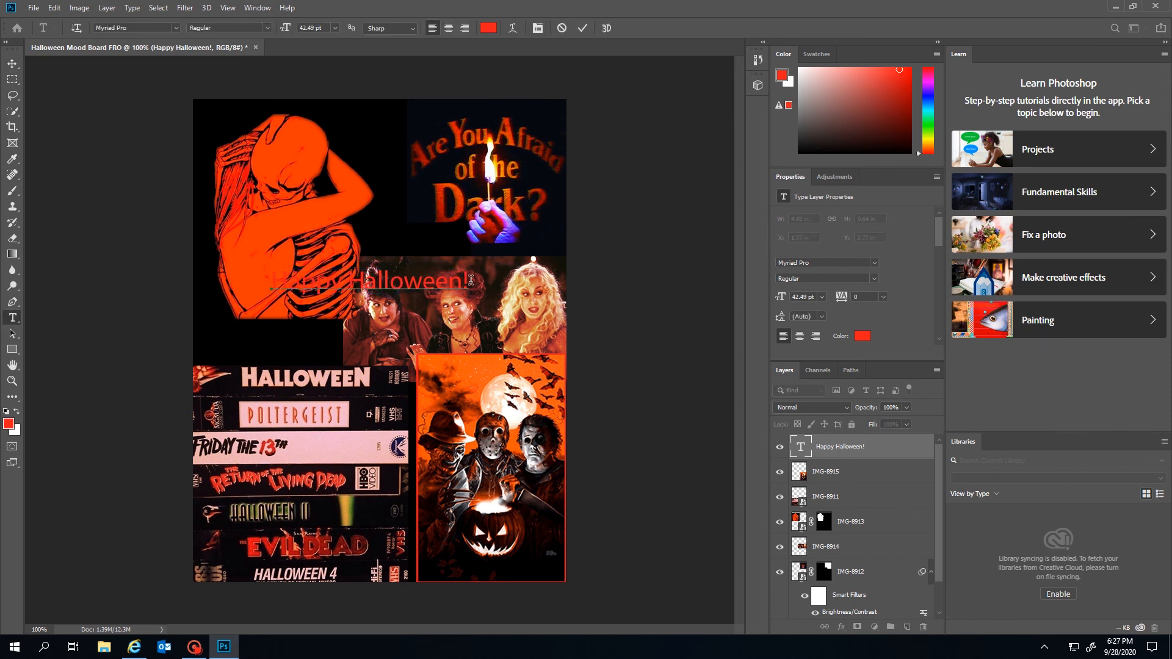
key("ctrl+a")
left_click(176, 29)
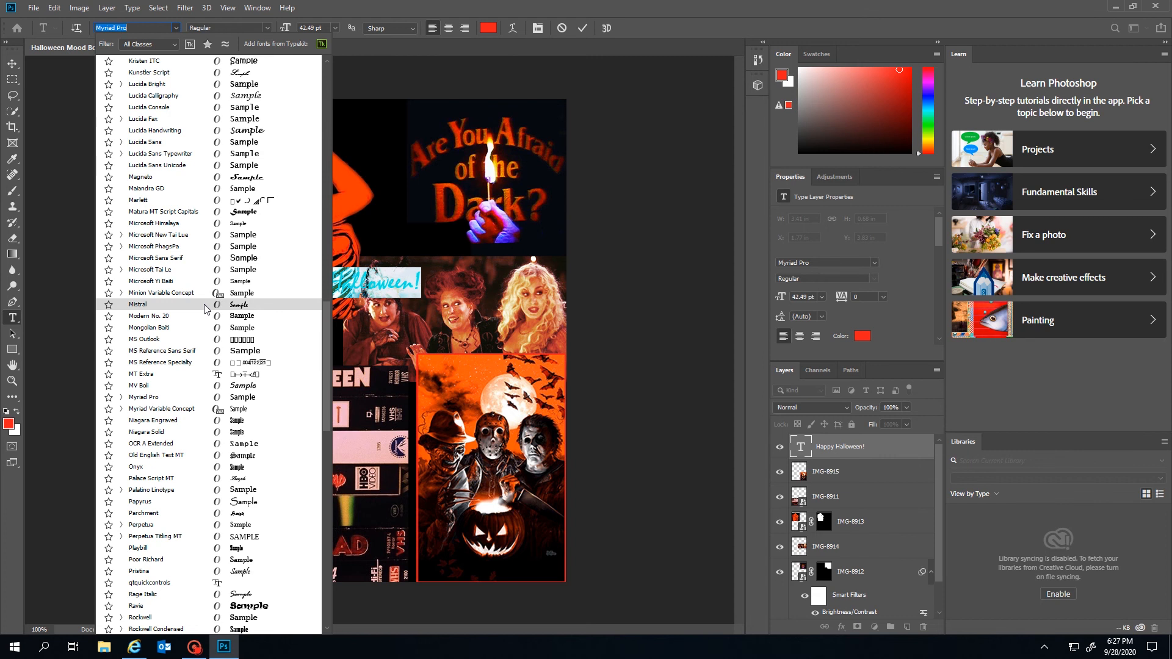
Keep the Mistral font and scale the heading up about 143%, nudging it slightly lower
key("Escape")
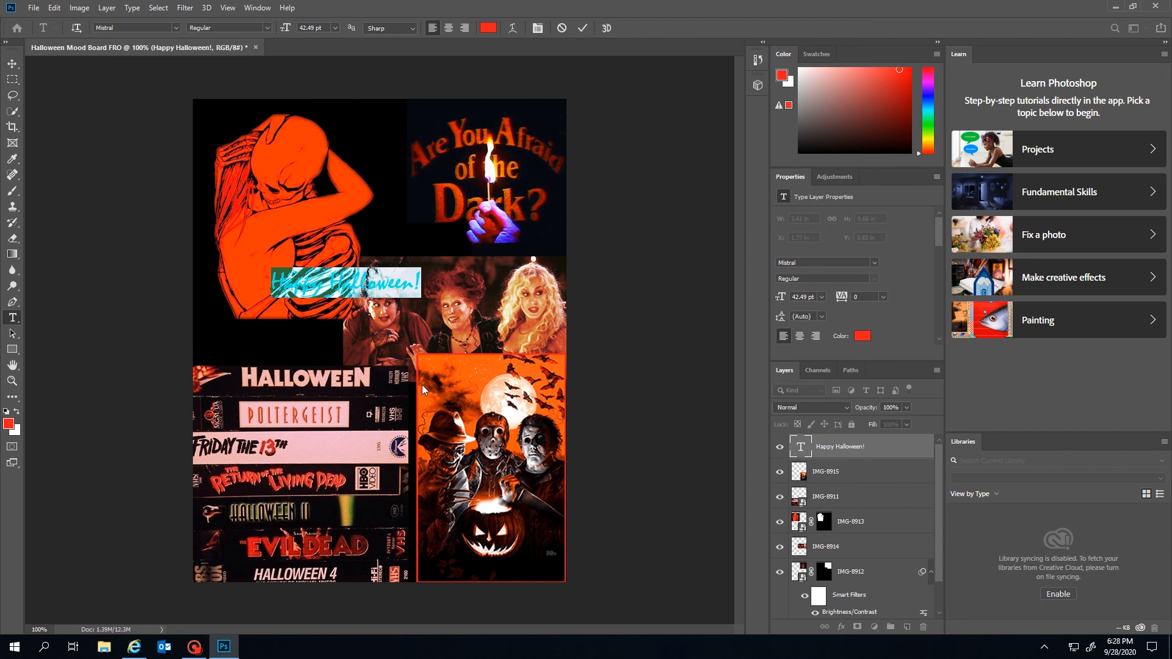
left_click(12, 63)
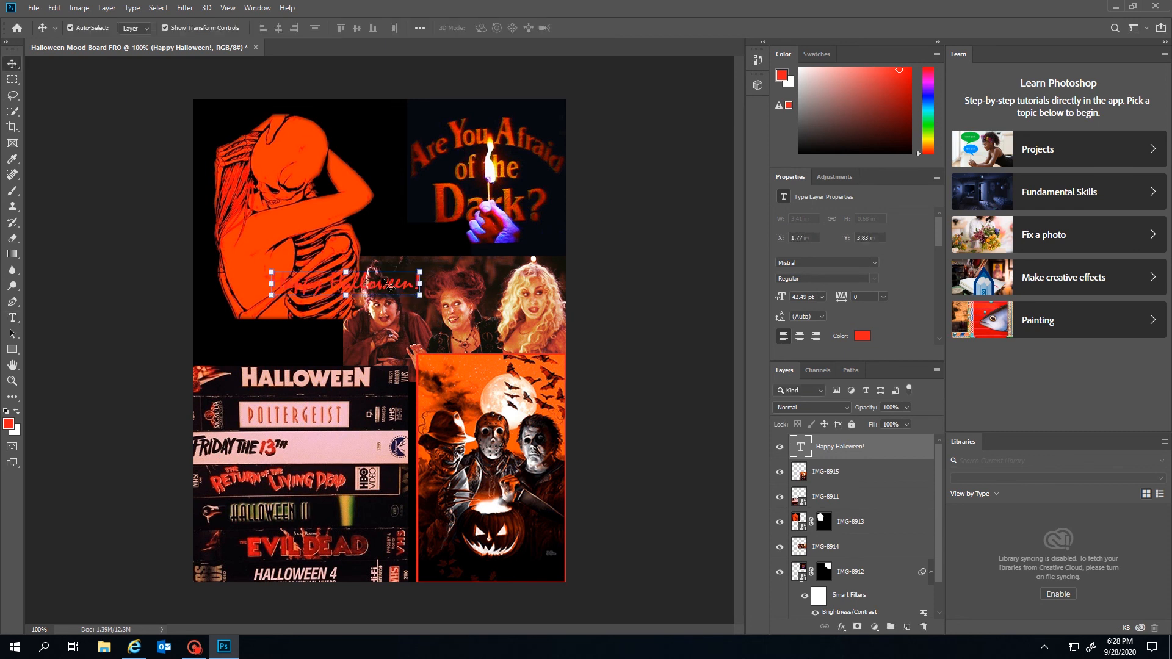
left_click_drag(415, 302, 482, 317)
mouse_move(414, 273)
left_mouse_down()
mouse_move(455, 247)
mouse_move(378, 391)
mouse_move(385, 312)
mouse_move(415, 262)
mouse_move(418, 282)
left_mouse_up()
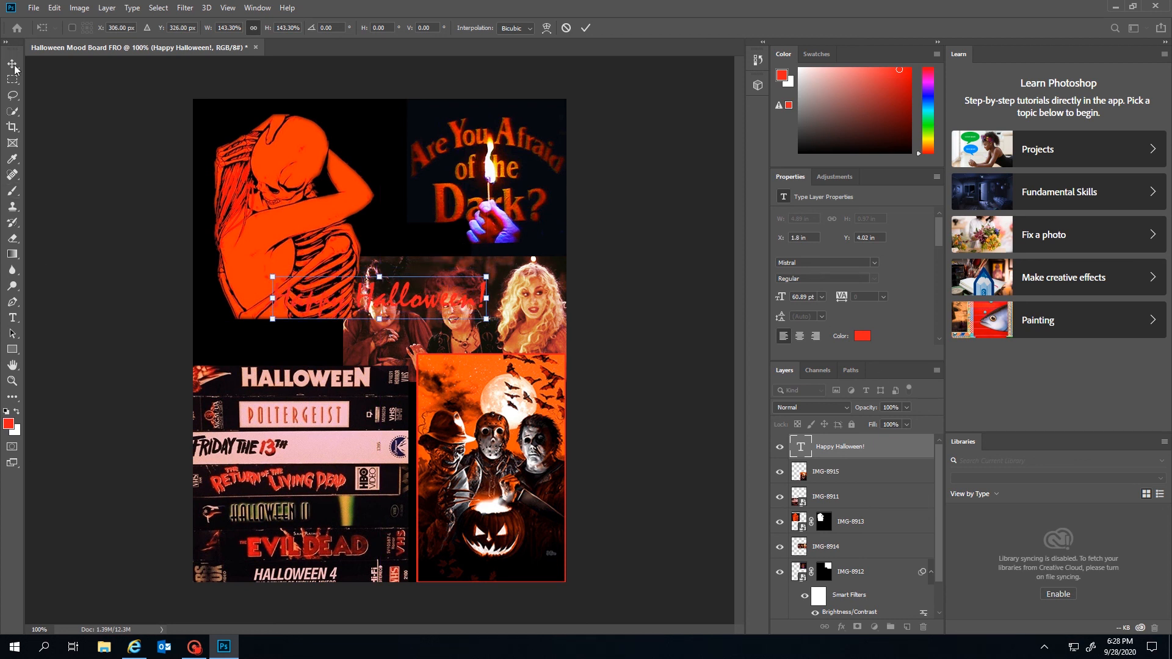
left_click(14, 317)
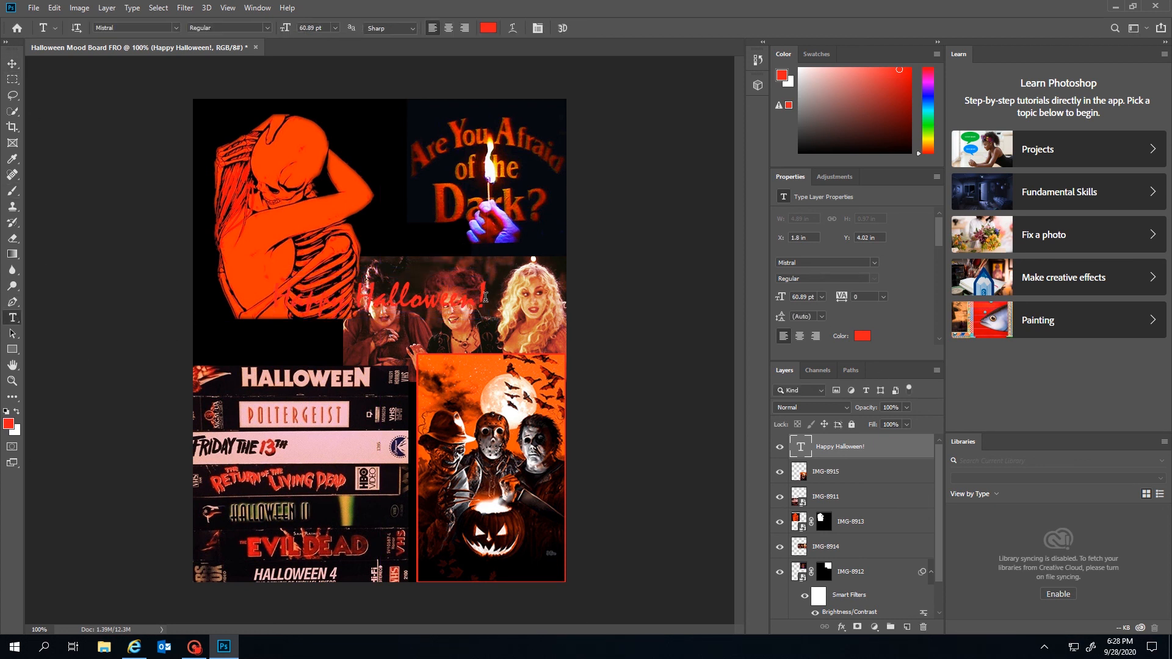
Undo the accidentally created placeholder paragraph text layer with Edit > Undo
left_click_drag(485, 297, 311, 289)
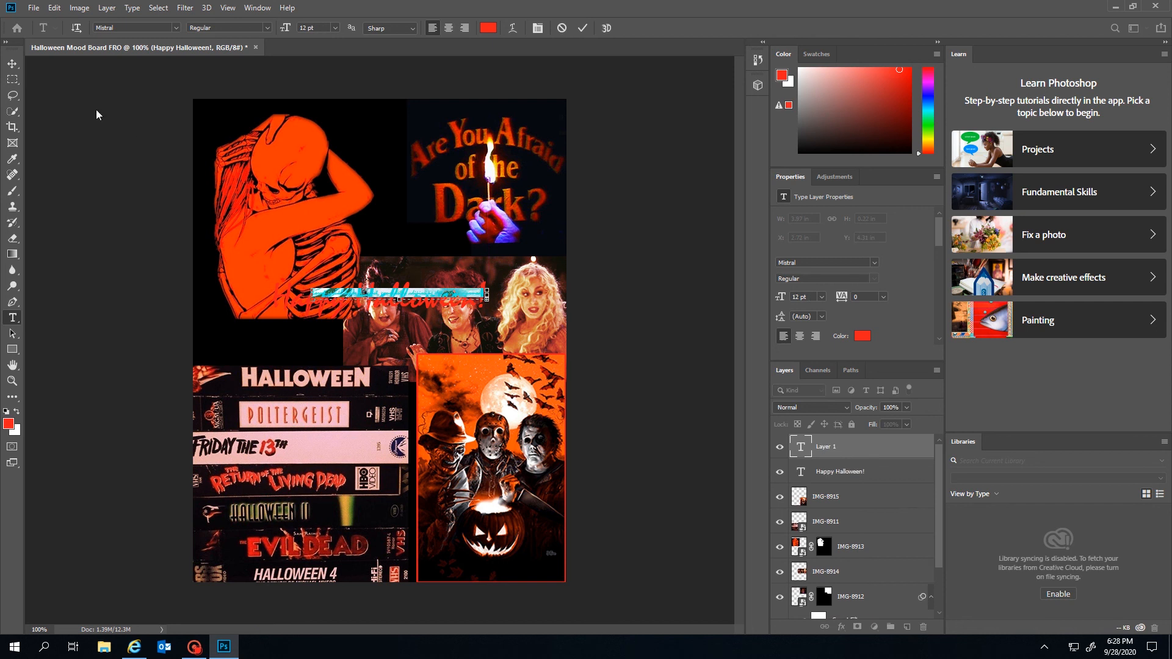
left_click(54, 8)
left_click(59, 10)
left_click(12, 63)
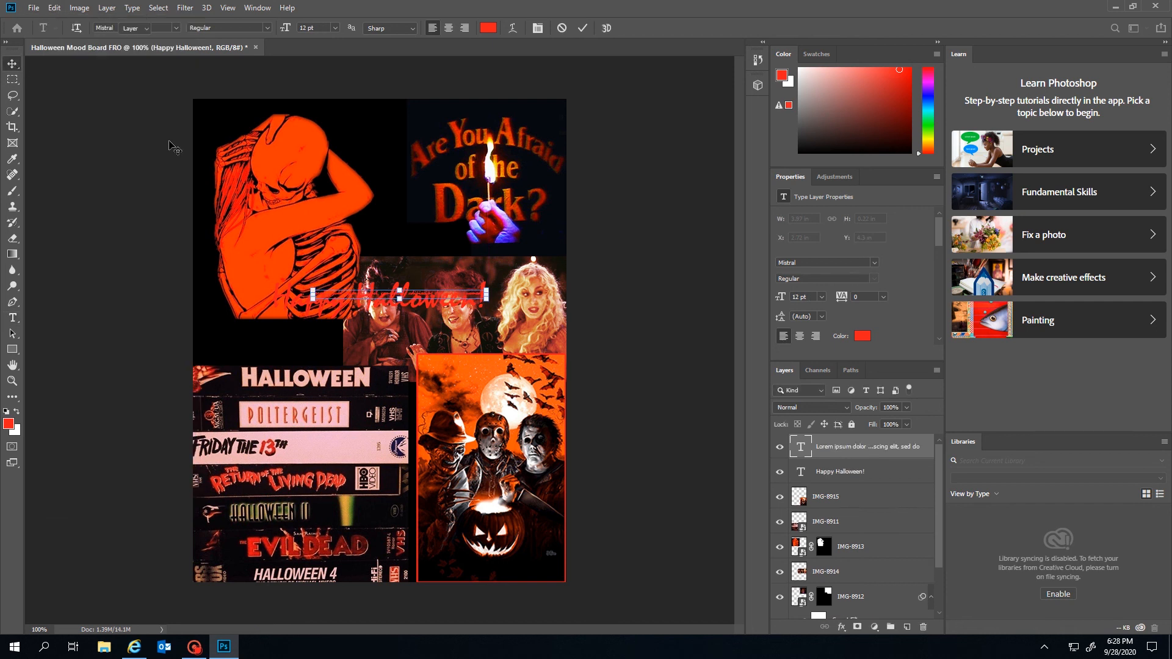
left_click(54, 8)
left_click(61, 22)
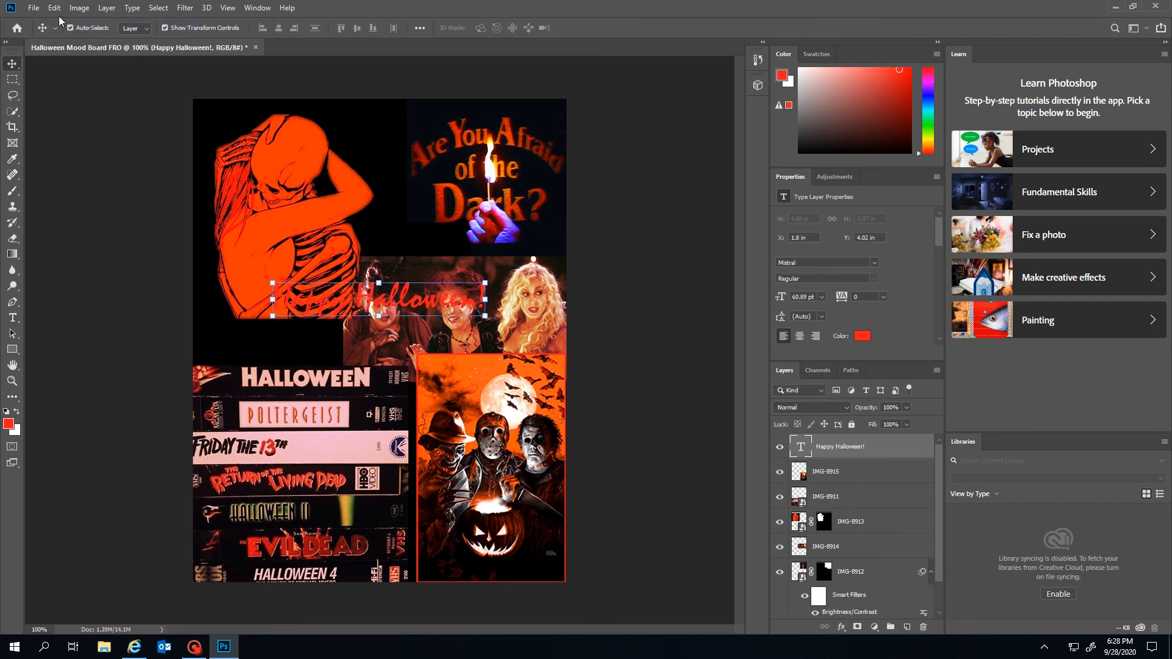
Select all of the Happy Halloween! heading text for editing
left_click(12, 317)
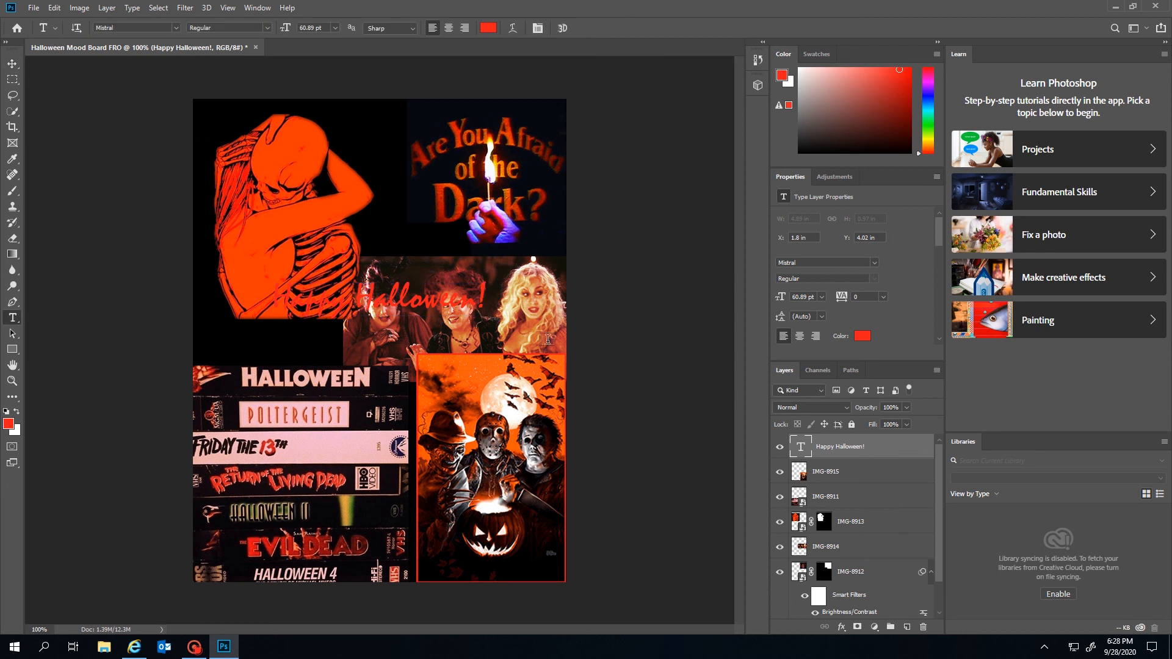
left_click(411, 295)
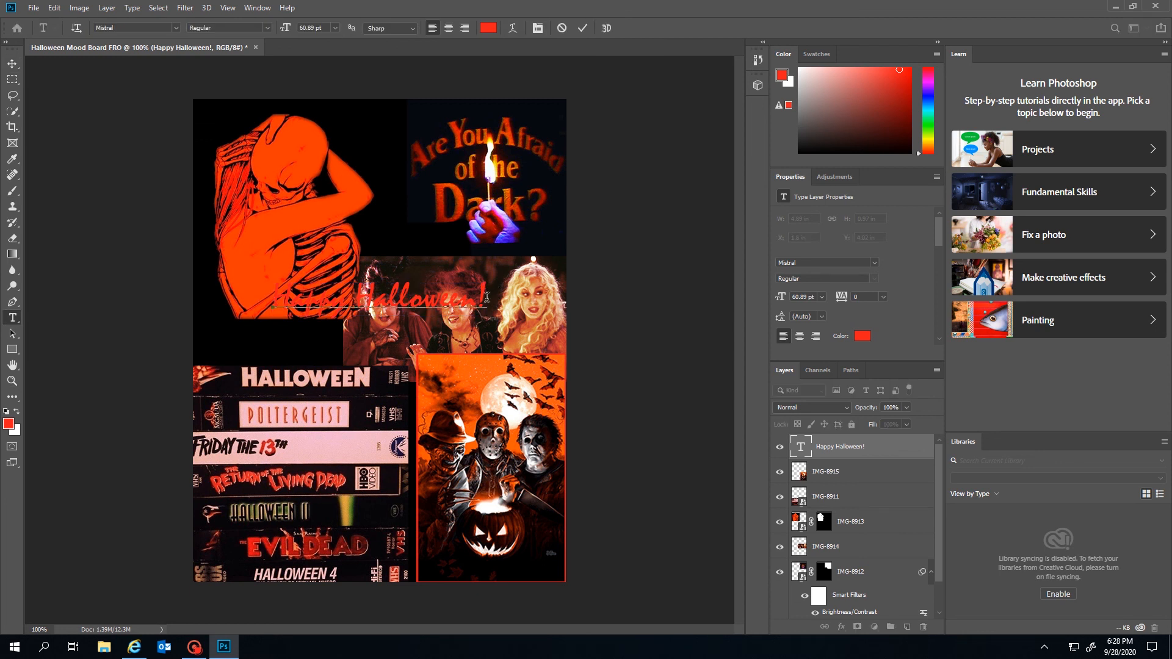
key("ctrl+a")
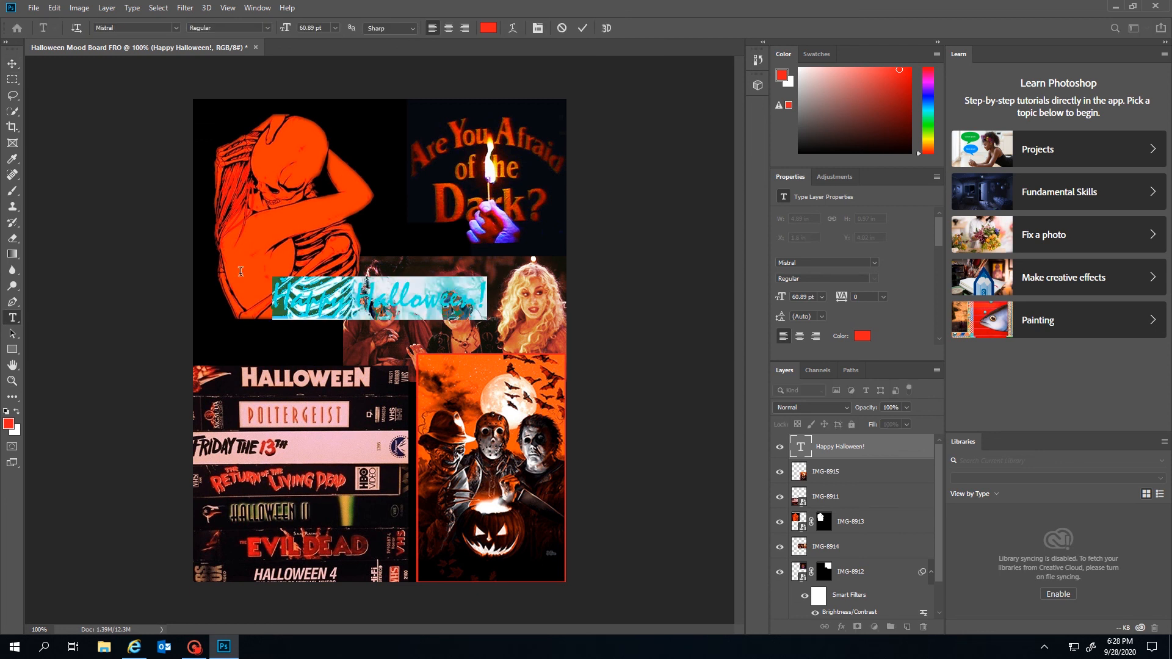
left_click(487, 28)
left_click(444, 169)
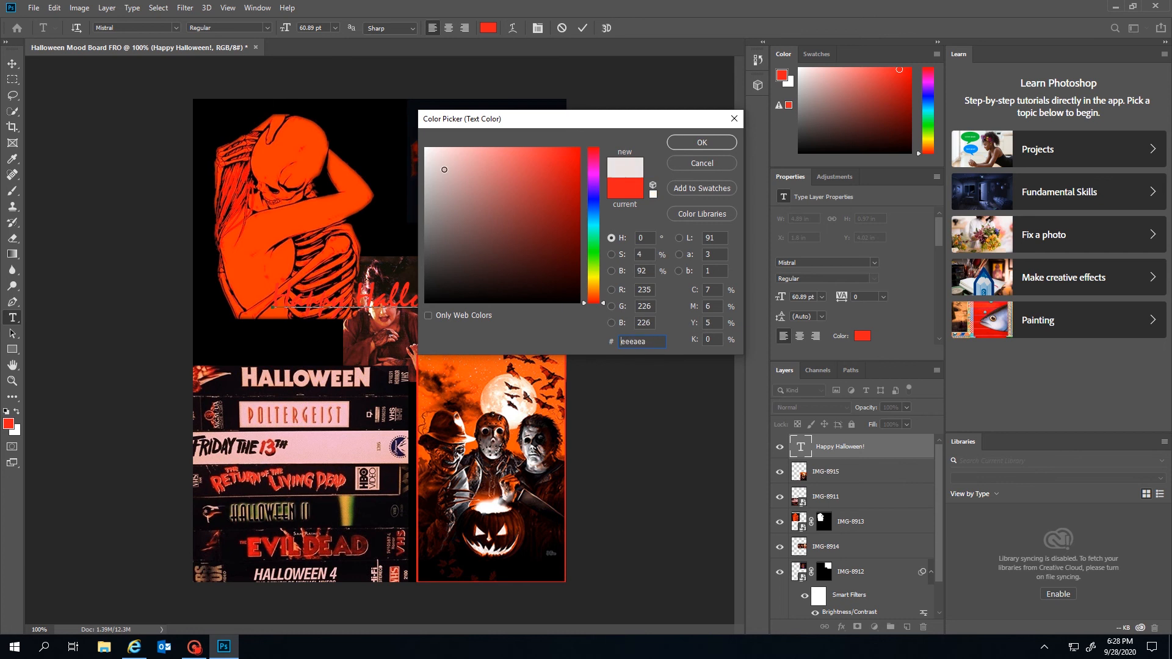
mouse_move(444, 170)
left_mouse_down()
mouse_move(458, 269)
mouse_move(438, 230)
mouse_move(468, 303)
left_mouse_up()
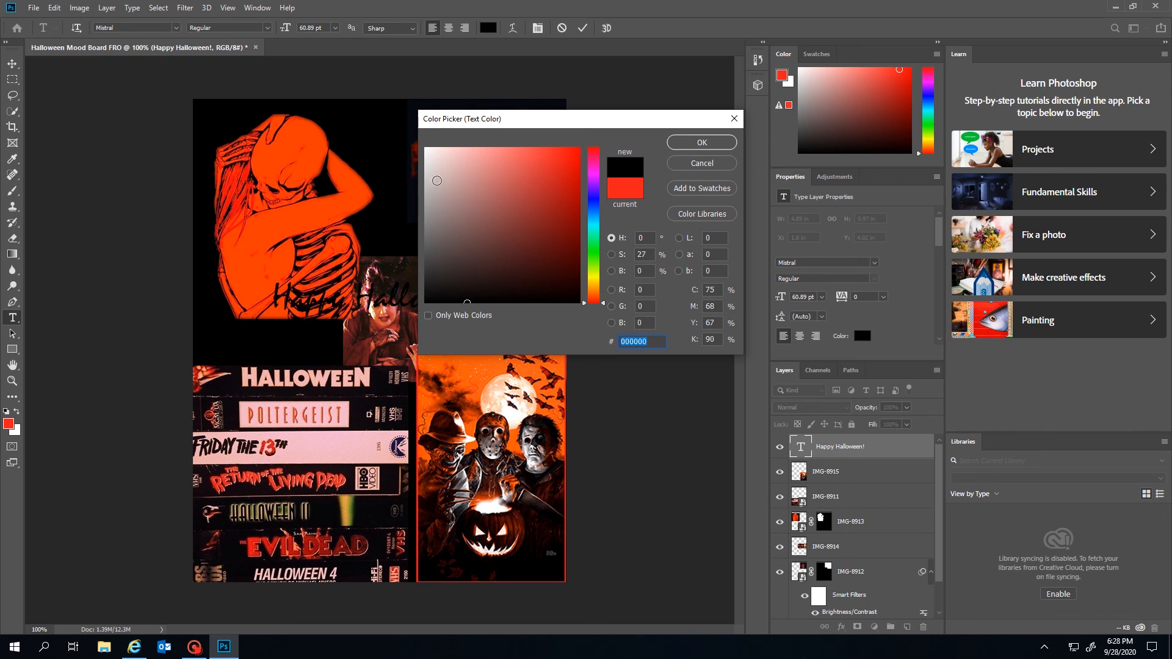
left_click(434, 178)
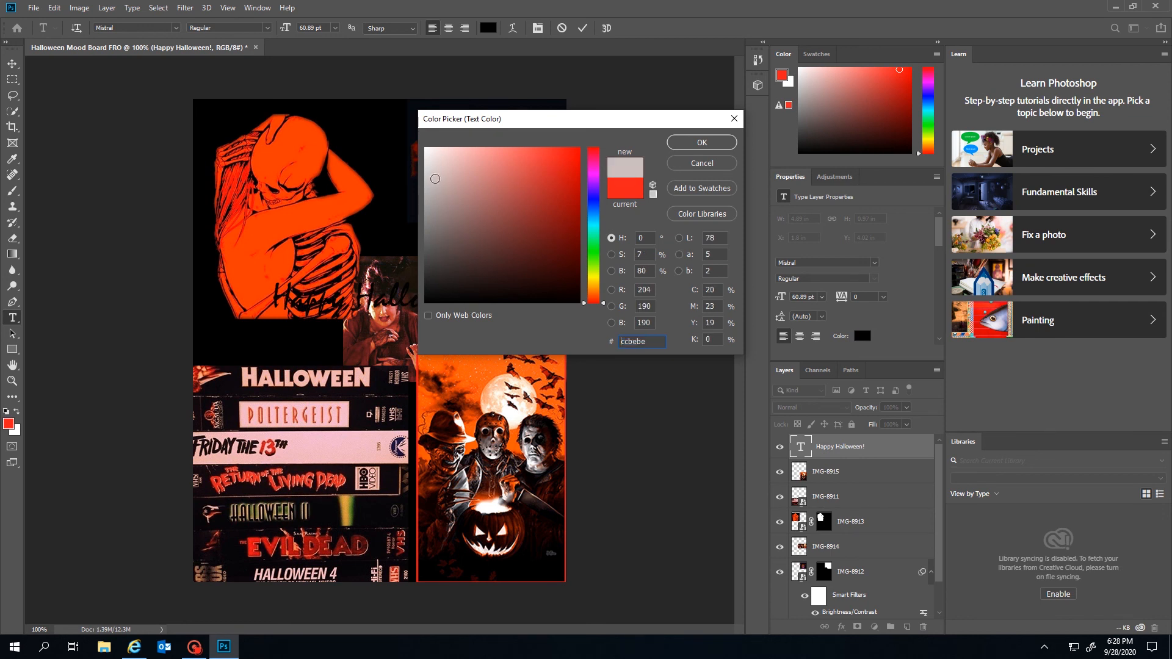
left_click(701, 143)
left_click(11, 63)
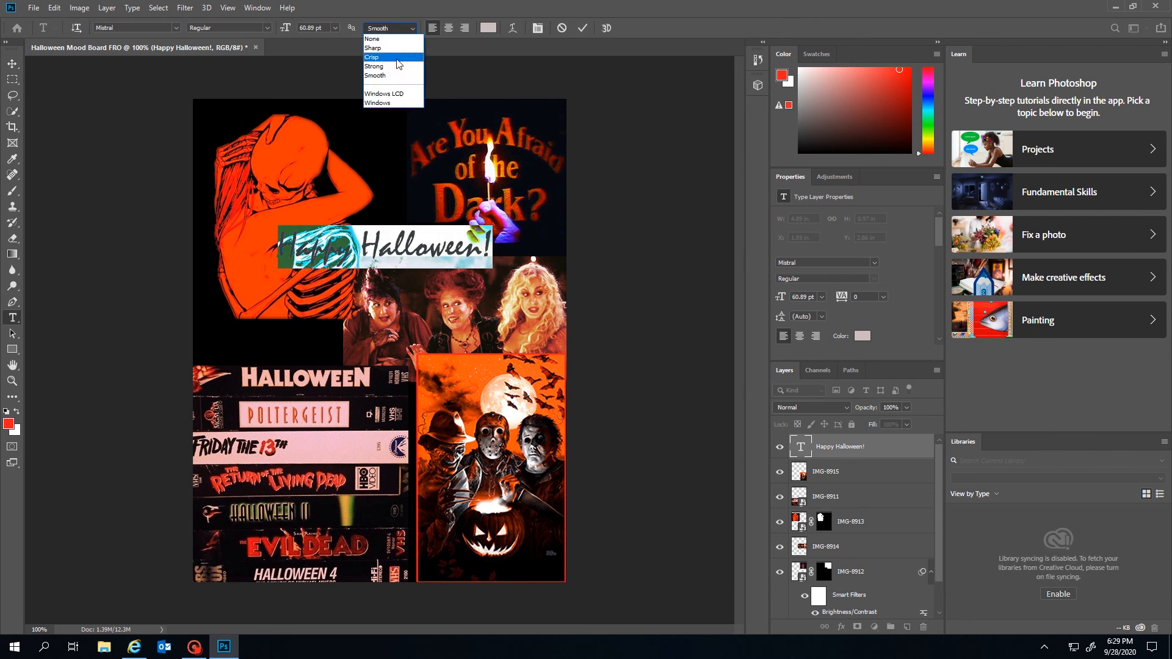
left_click(399, 63)
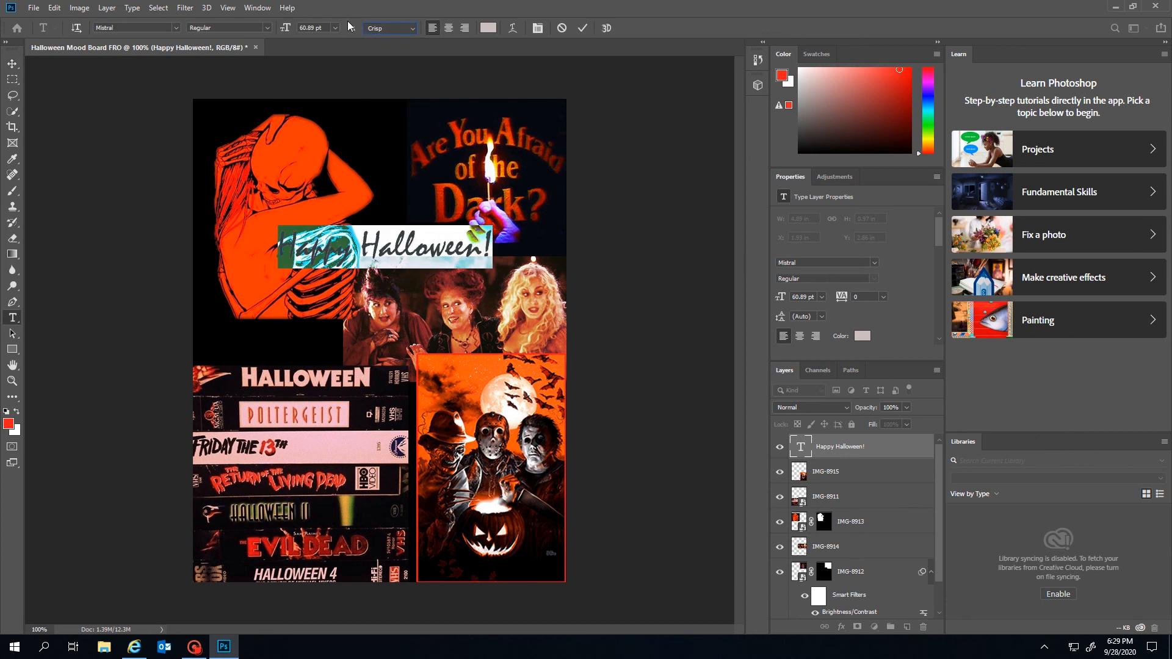
left_click(589, 157)
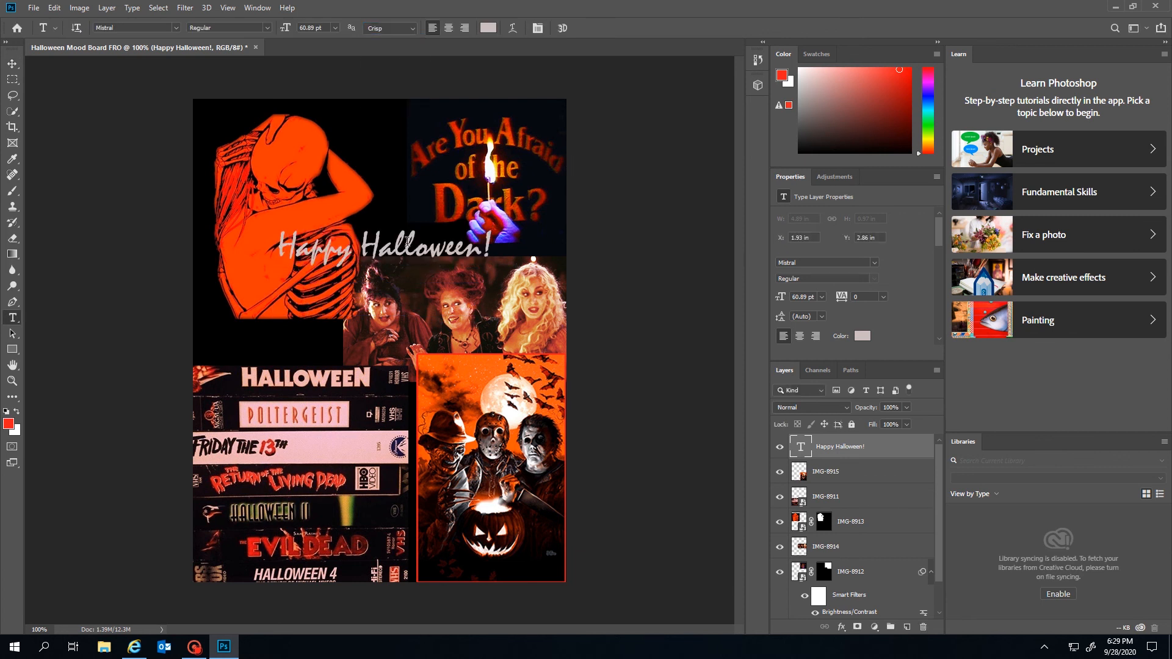
left_click(297, 247)
key("ctrl+a")
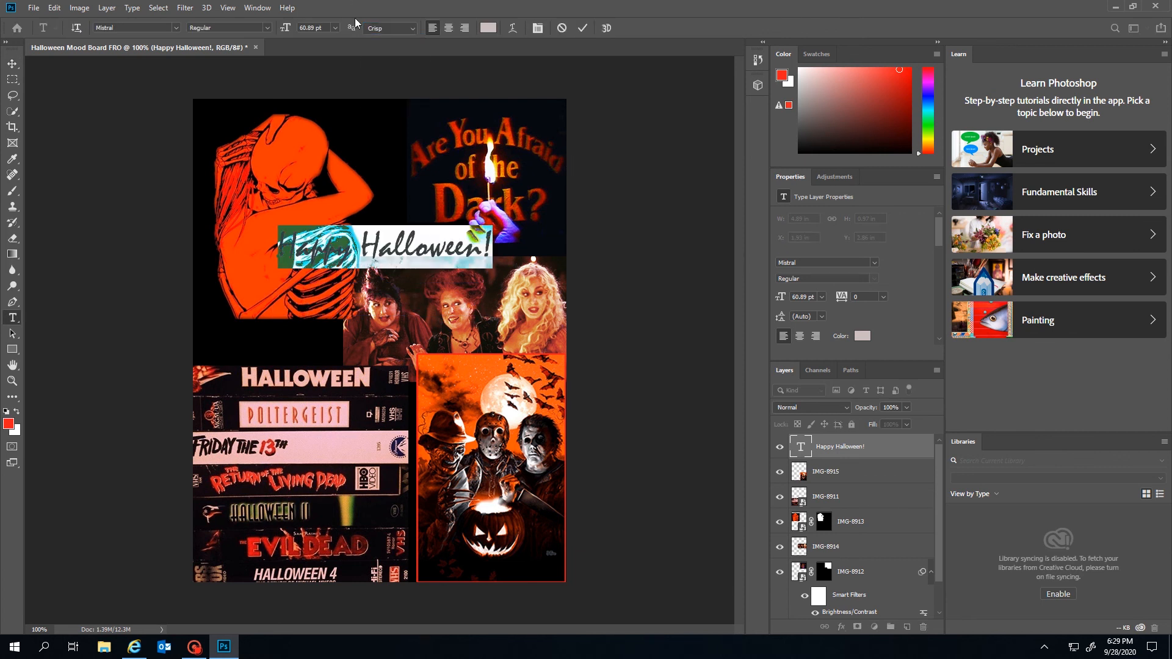
left_click(336, 28)
left_click(336, 28)
Warp the heading into an Arc Upper curve with Bend reduced to about +41
left_click(511, 28)
left_click(590, 163)
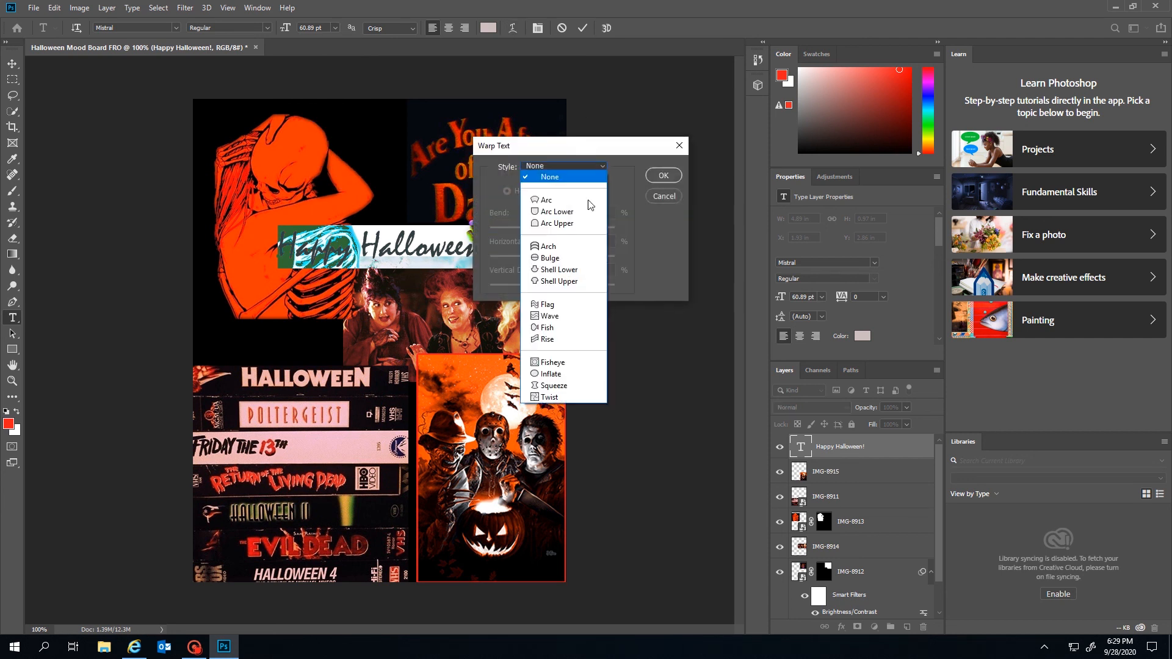
left_click(579, 202)
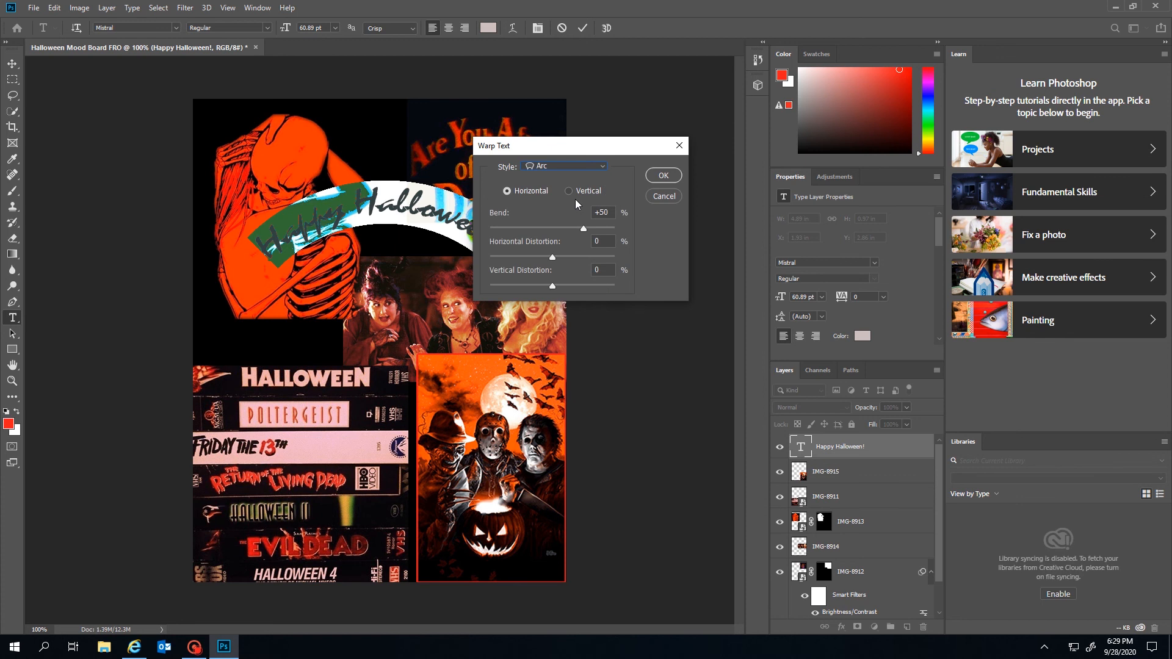
left_click(566, 166)
left_click(563, 210)
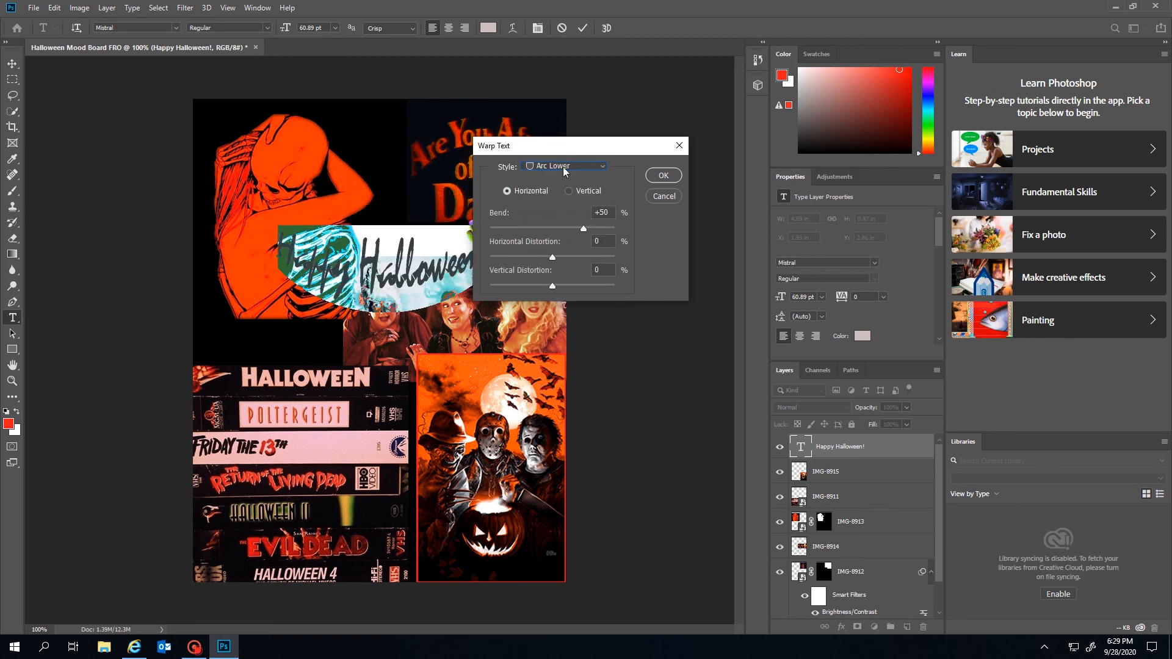
left_click(566, 171)
left_click(555, 192)
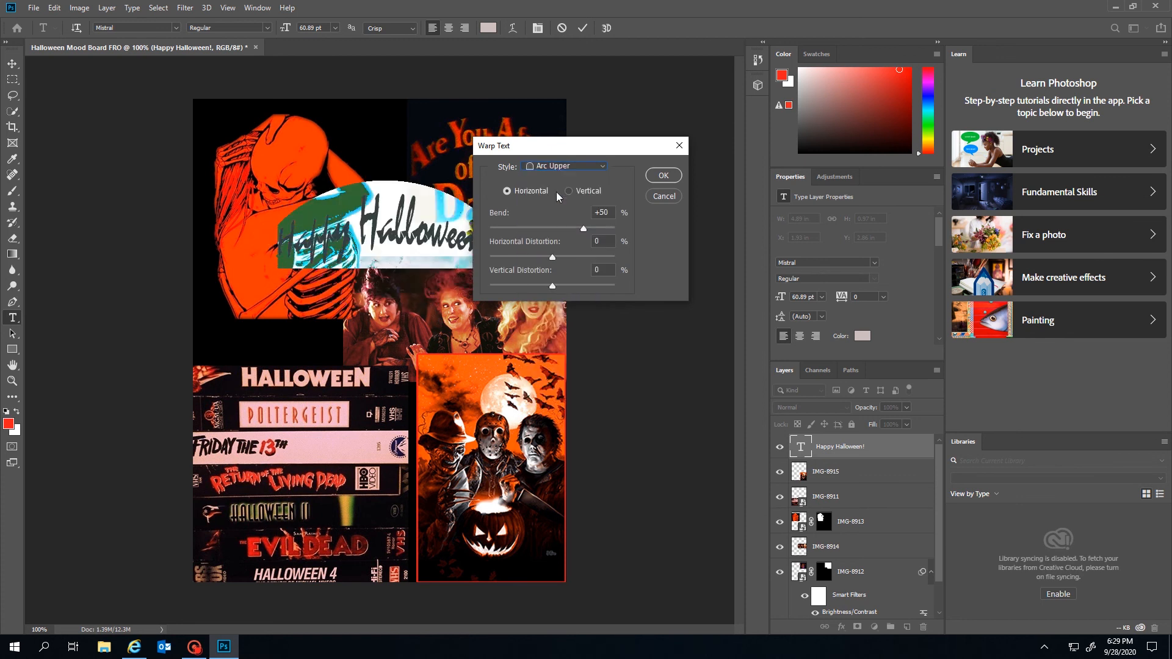
left_click(555, 170)
left_click(666, 175)
left_click_drag(583, 229, 548, 286)
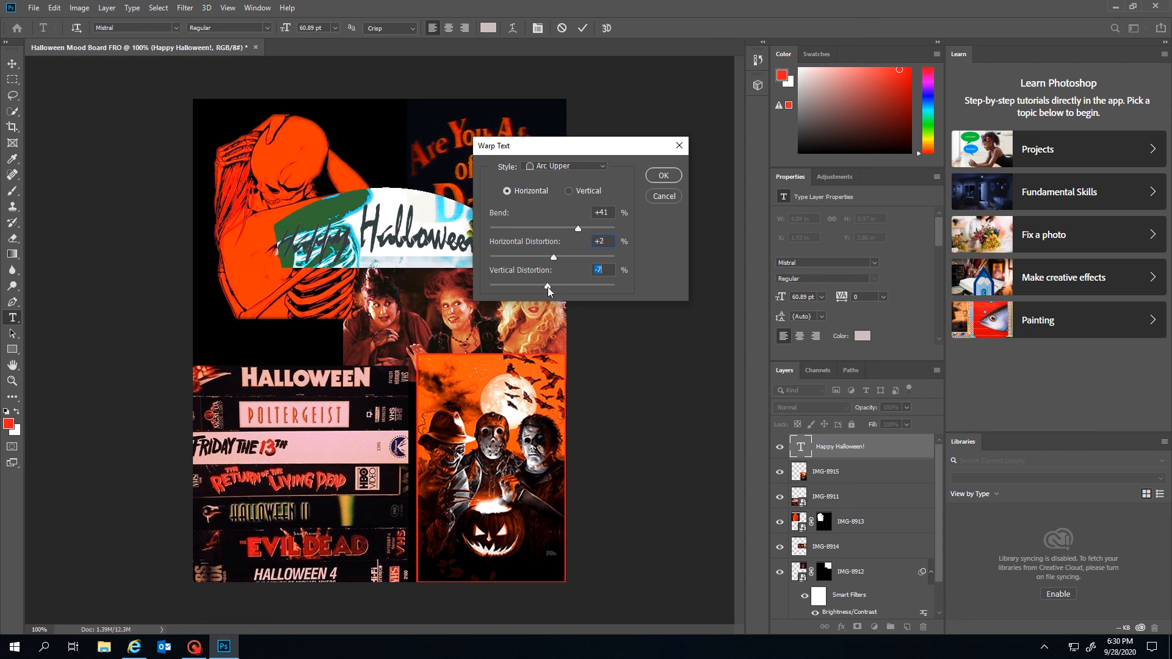
left_click(661, 176)
Move the Happy Halloween! text slightly lower on the page
left_click(12, 62)
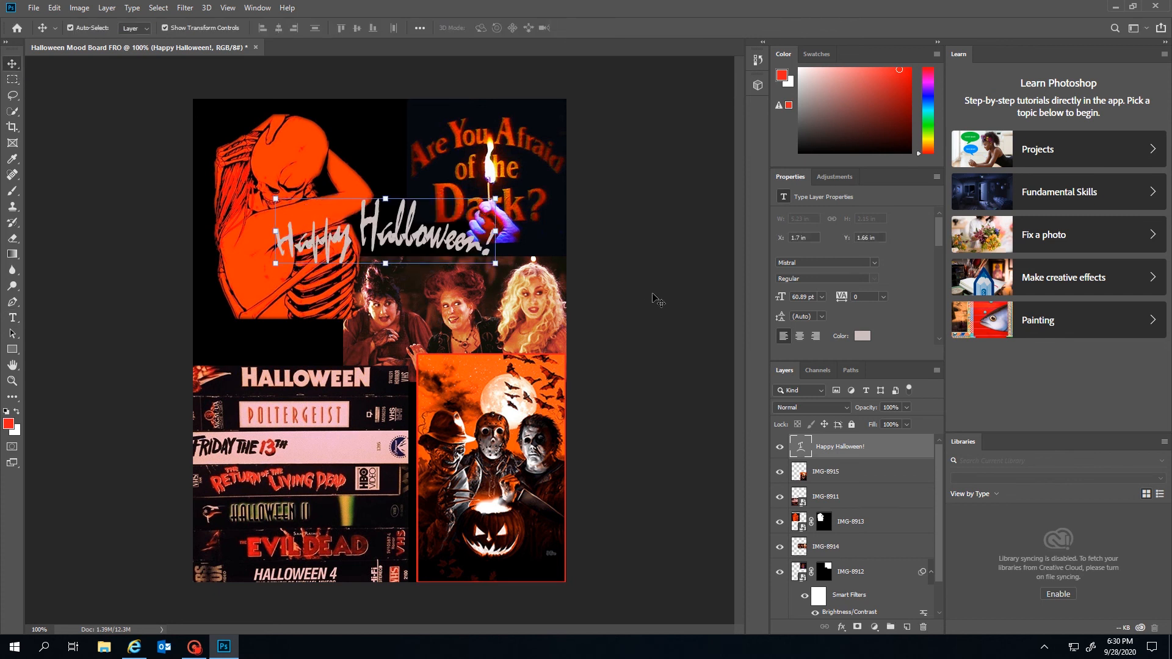
left_click_drag(384, 235, 385, 260)
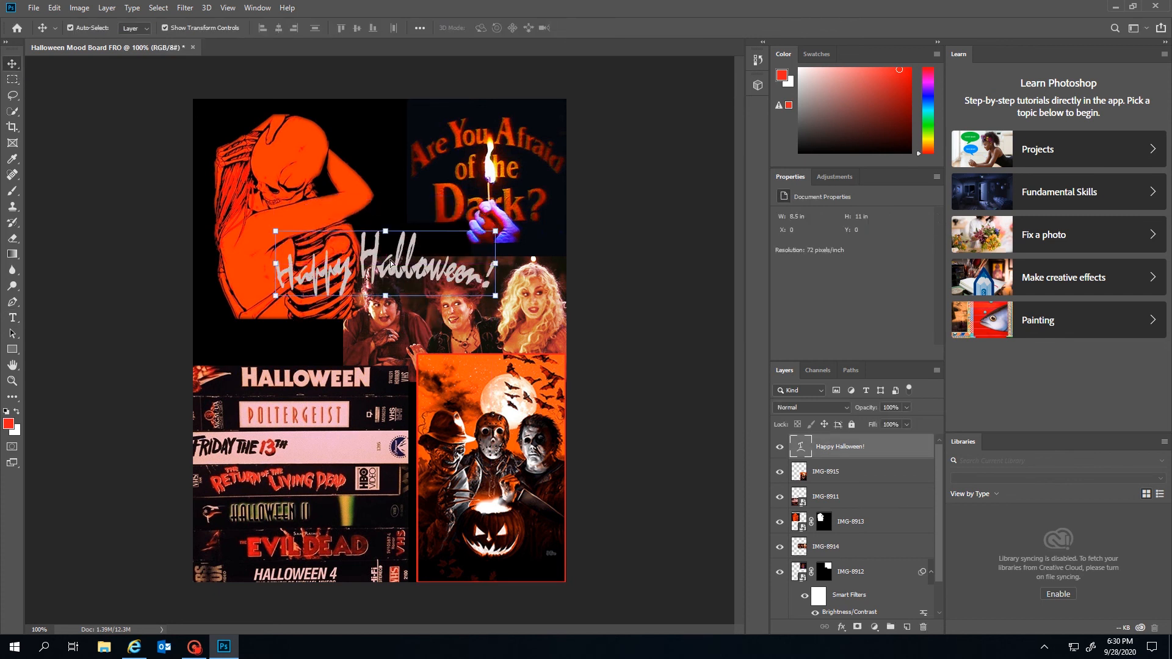
left_click(619, 267)
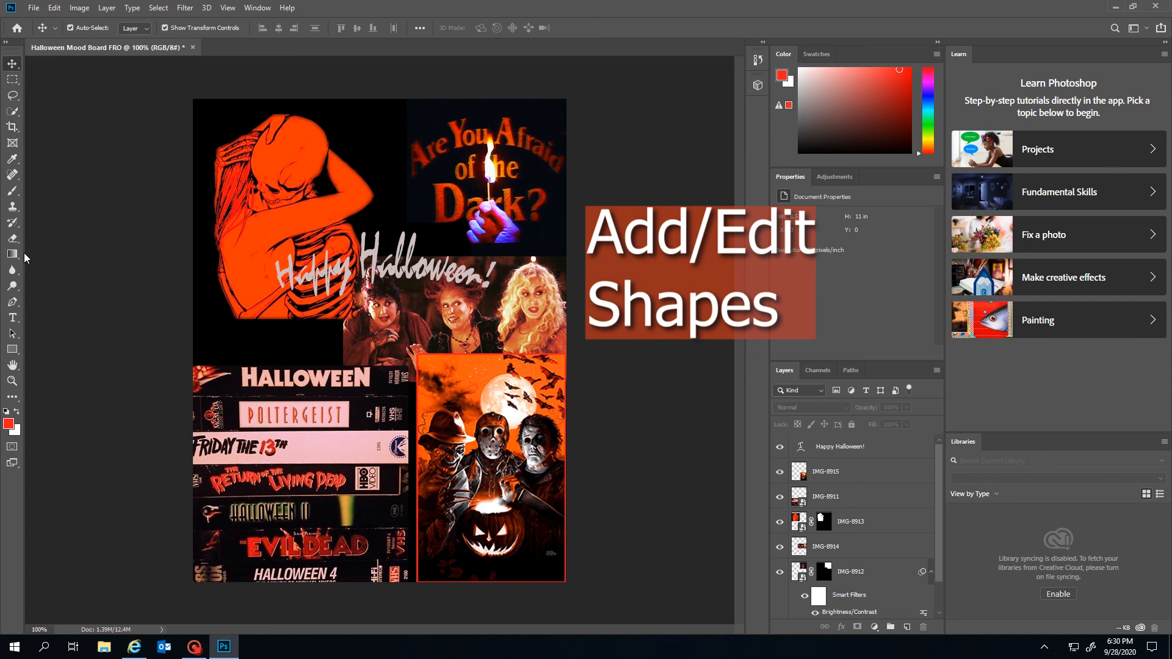
Draw a red rectangle and resize it into a wide, short bar near the left side
left_click(12, 349)
mouse_move(241, 156)
left_mouse_down()
mouse_move(341, 202)
mouse_move(376, 247)
left_mouse_up()
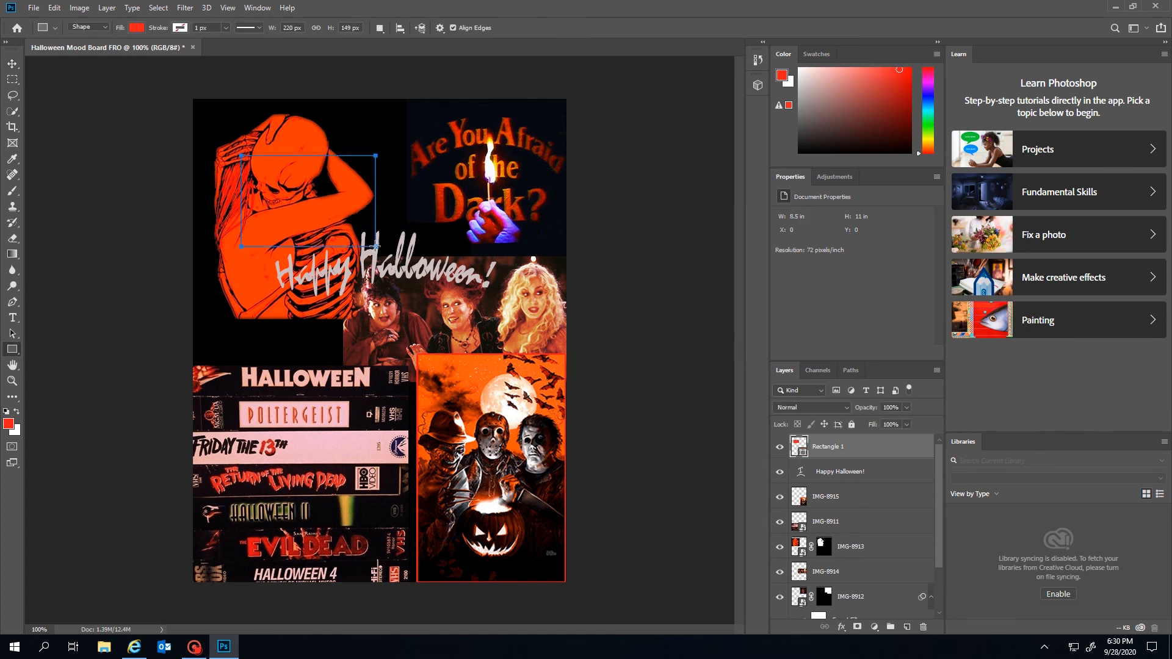
left_click(13, 64)
left_click_drag(366, 218, 359, 381)
left_click_drag(229, 313, 195, 360)
left_click_drag(305, 381, 278, 335)
key("Return")
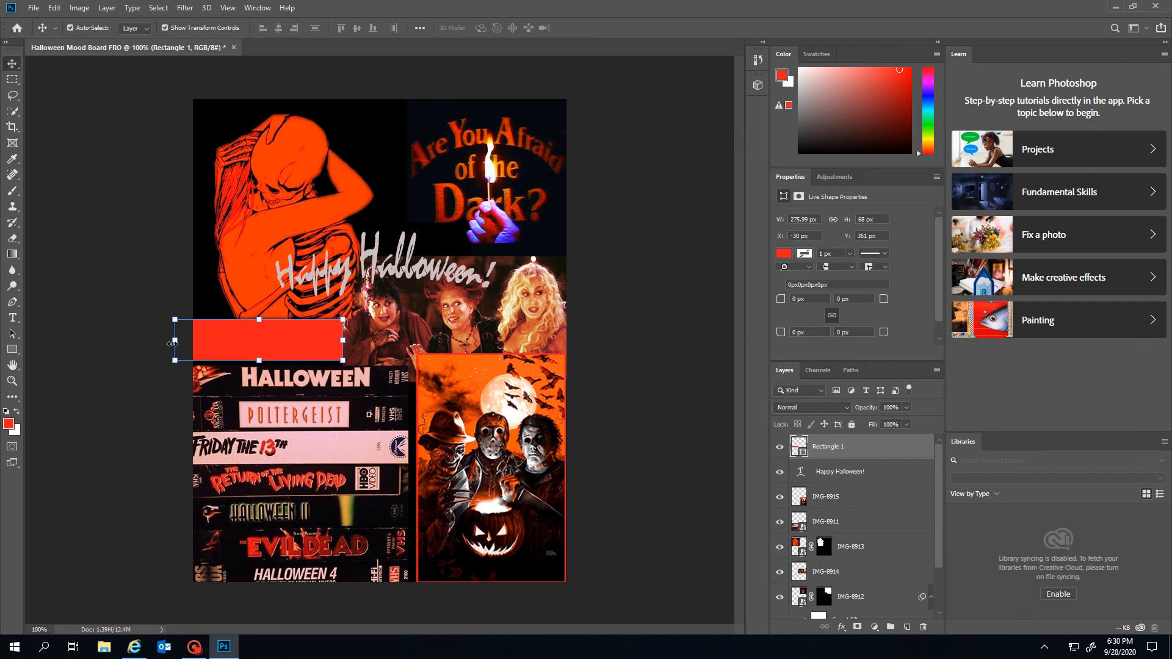
Align the bar flush with the left page edge and send it behind all images
left_click_drag(172, 343, 192, 344)
left_click(720, 342)
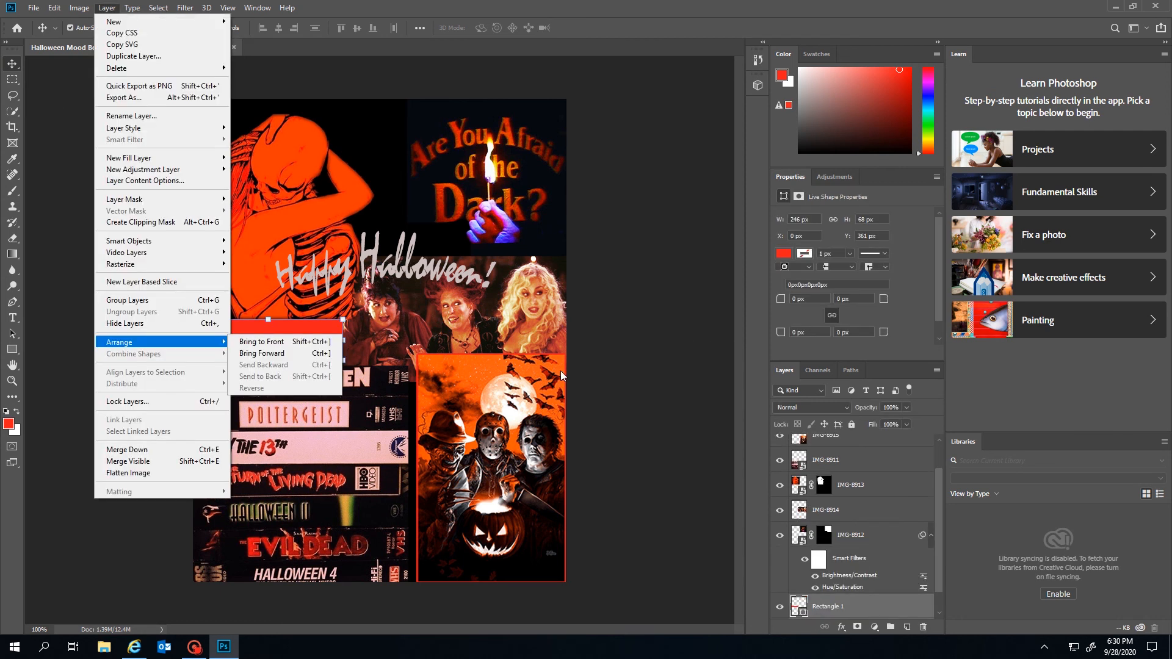
left_click(609, 344)
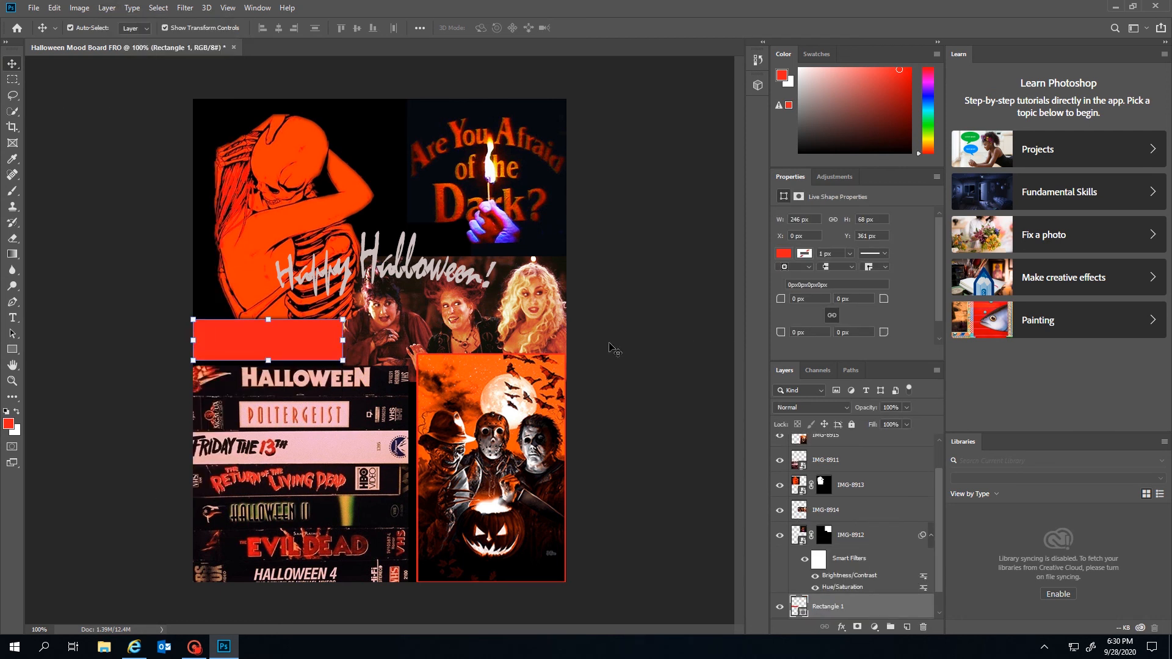
Make the red bar taller and duplicate it
left_click_drag(253, 340, 264, 308)
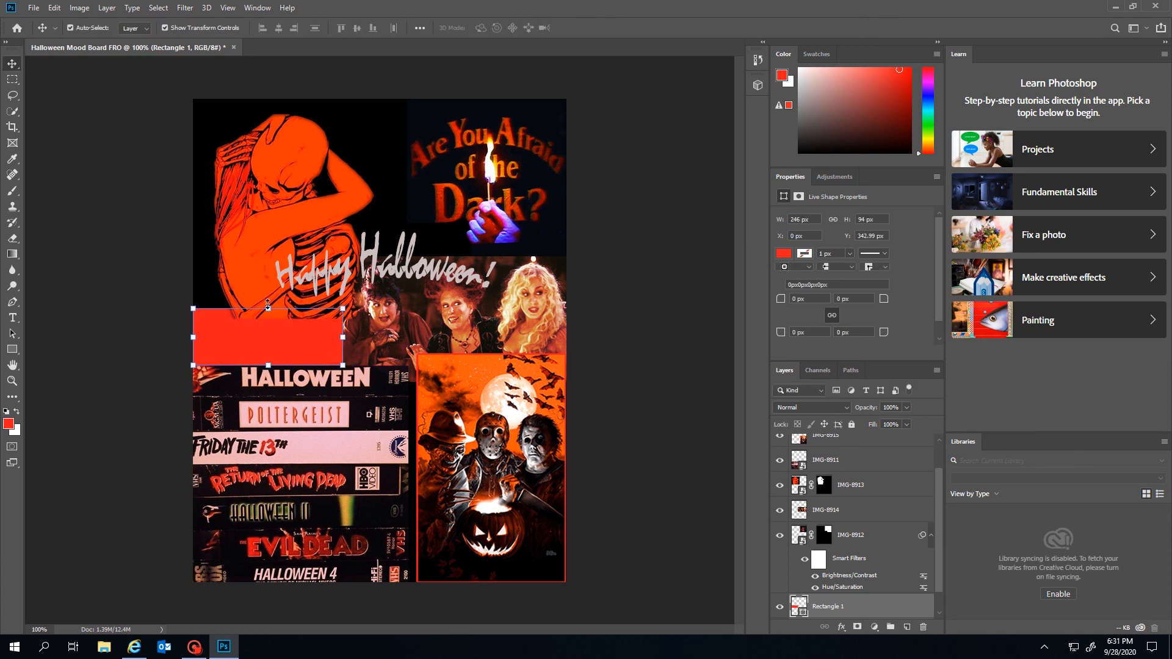
left_click(601, 308)
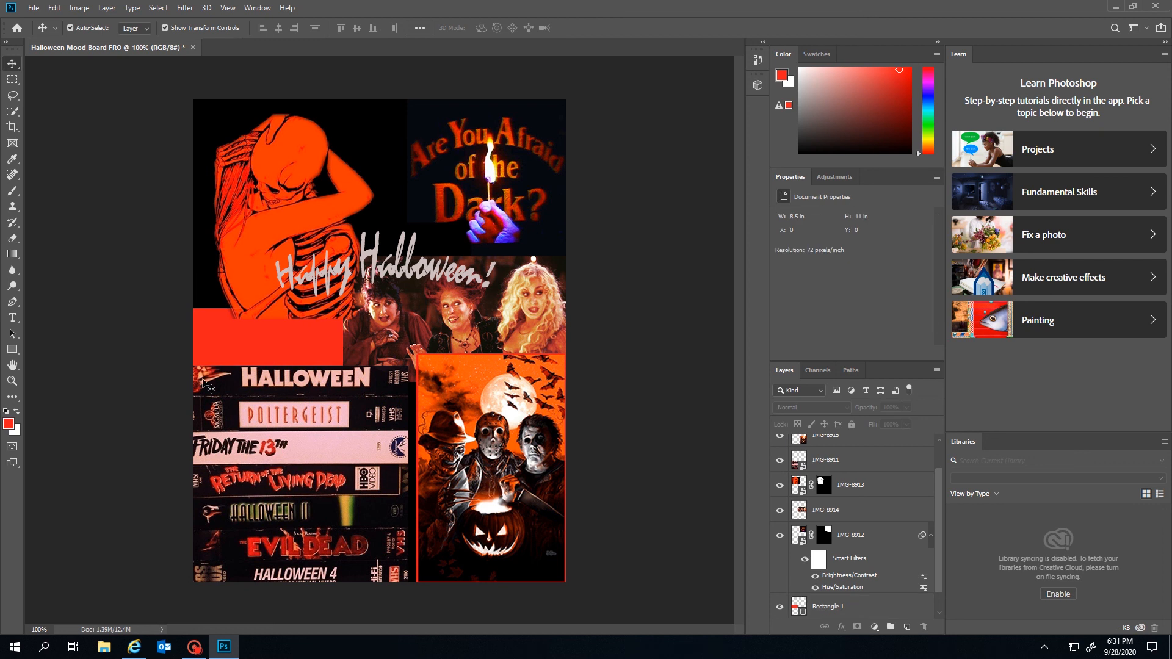
left_click(238, 345)
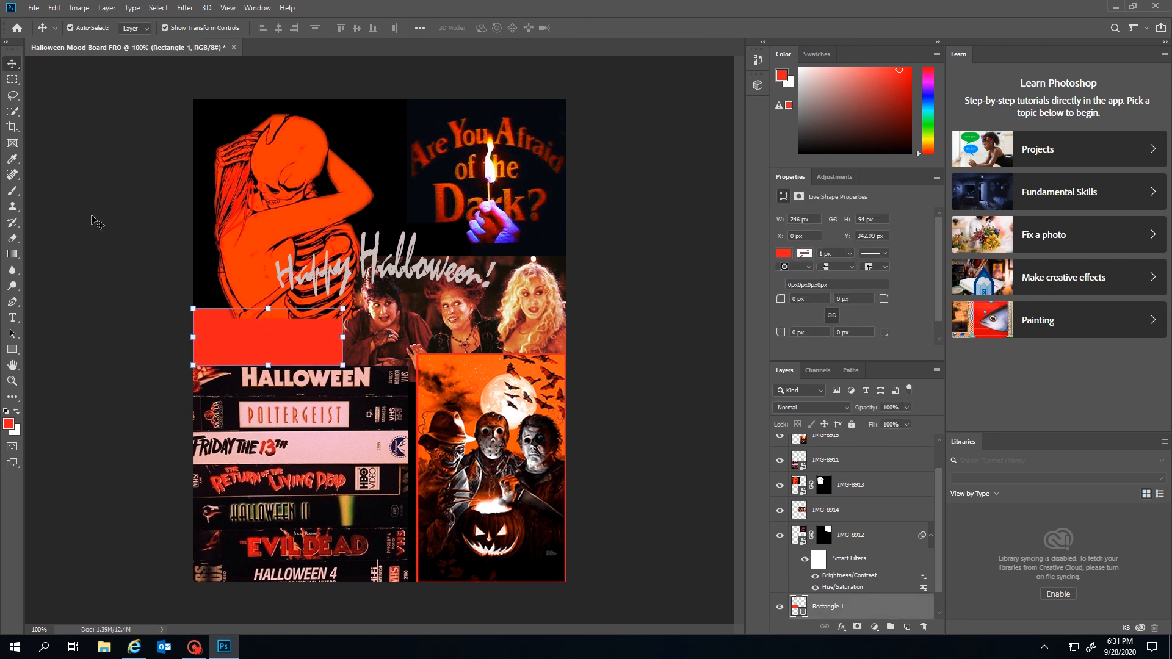
key("ctrl")
key("ctrl+v")
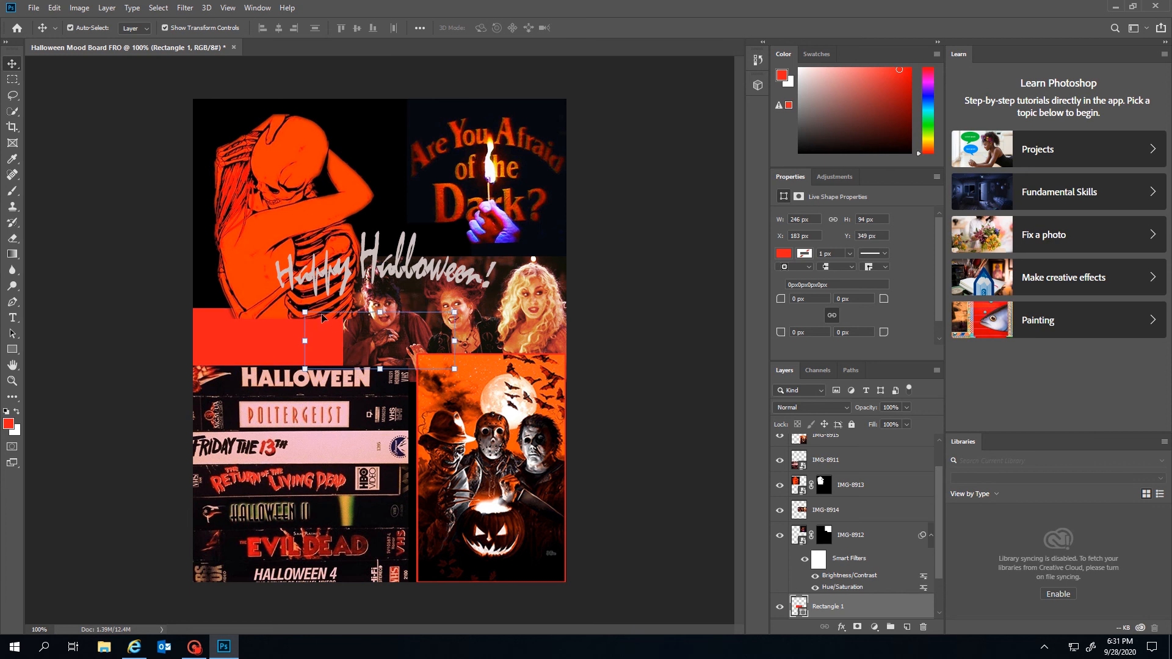
Shift the skeleton and witches images, and rotate the rectangle copy roughly upright
left_click_drag(321, 314, 304, 277)
left_click_drag(371, 342, 462, 303)
left_click_drag(376, 325, 406, 247)
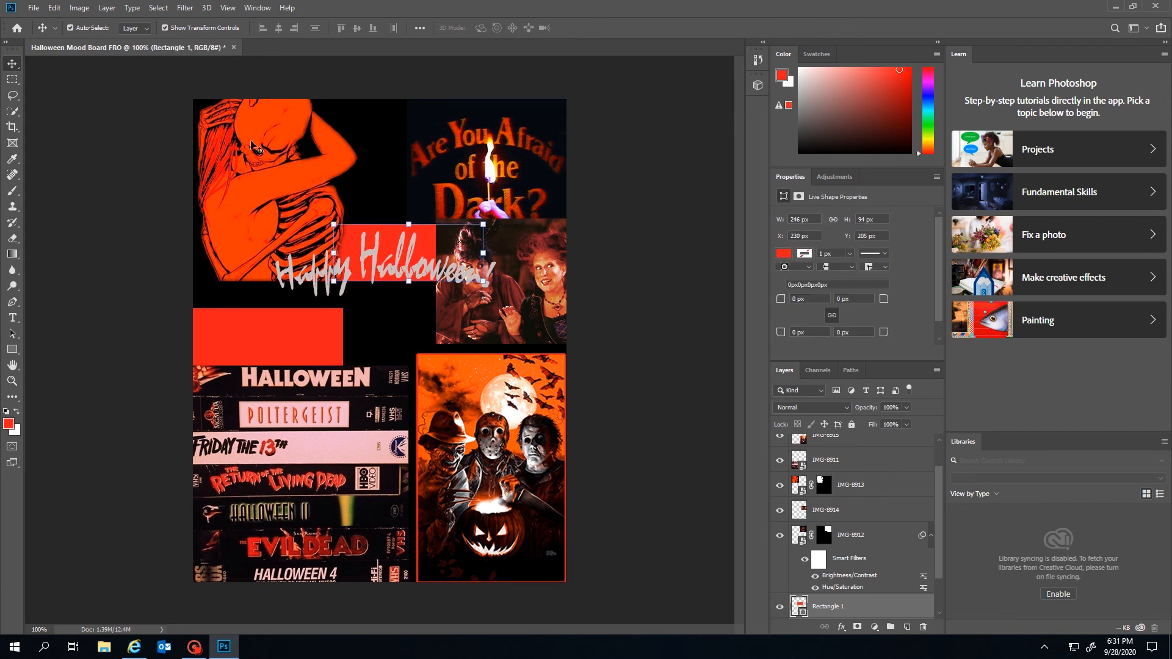
left_click_drag(322, 227, 355, 140)
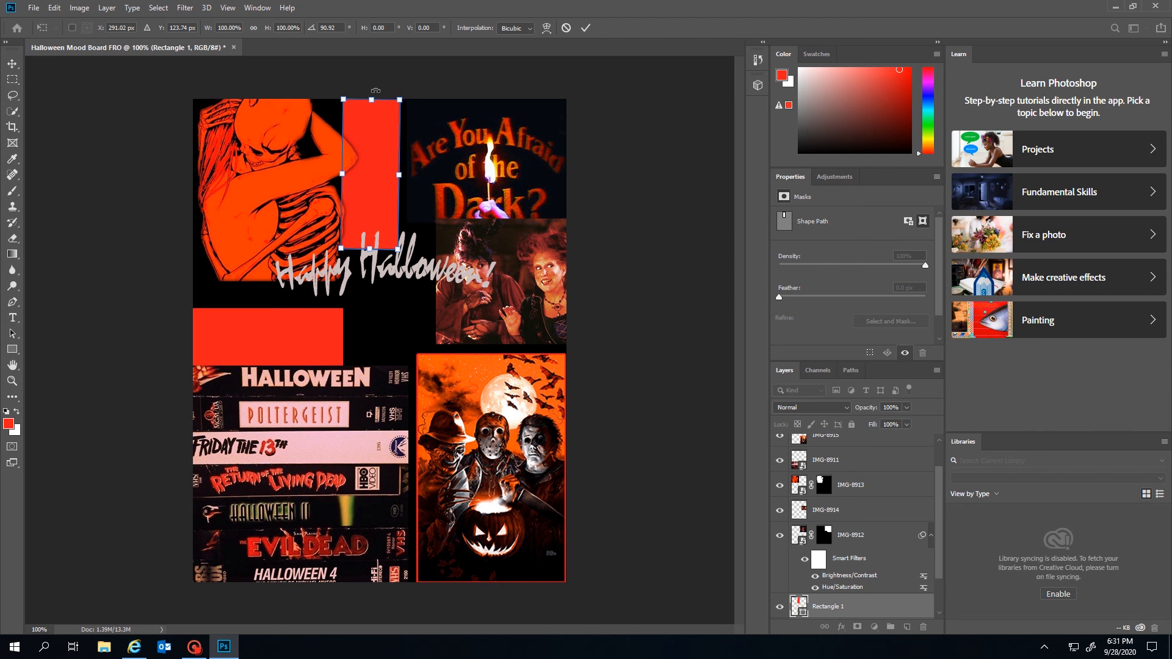
Rotate the rectangle copy to exactly 90° and move the witches image up to X 3.39 in, Y 2.93 in
left_click_drag(374, 88, 379, 88)
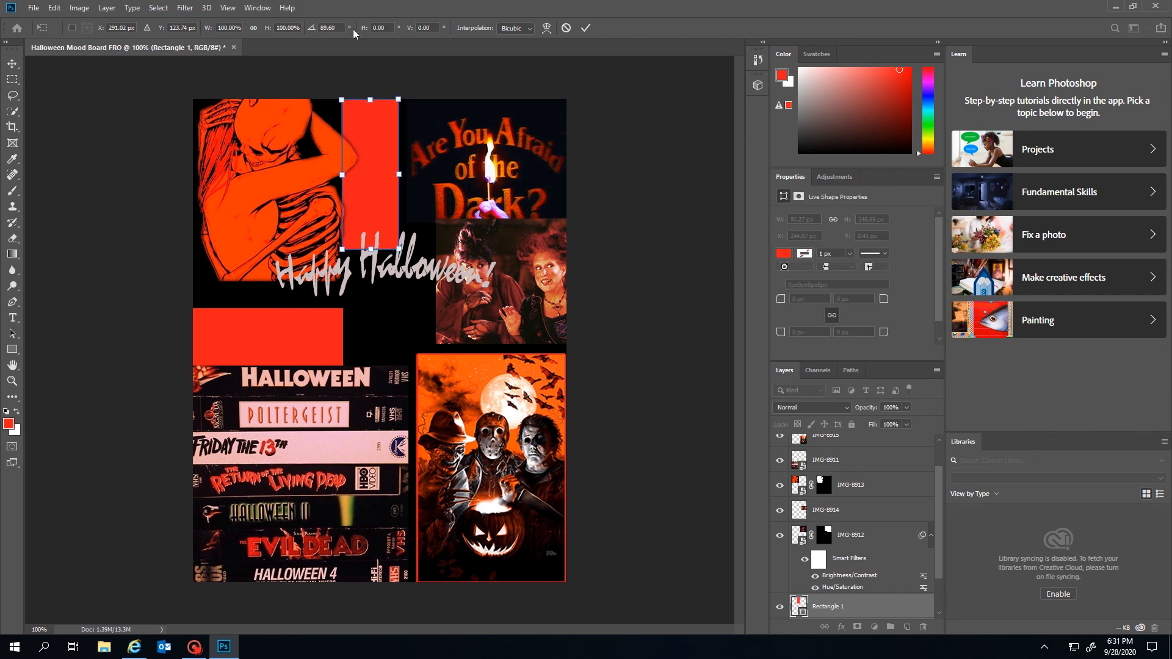
double_click(323, 27)
type("90")
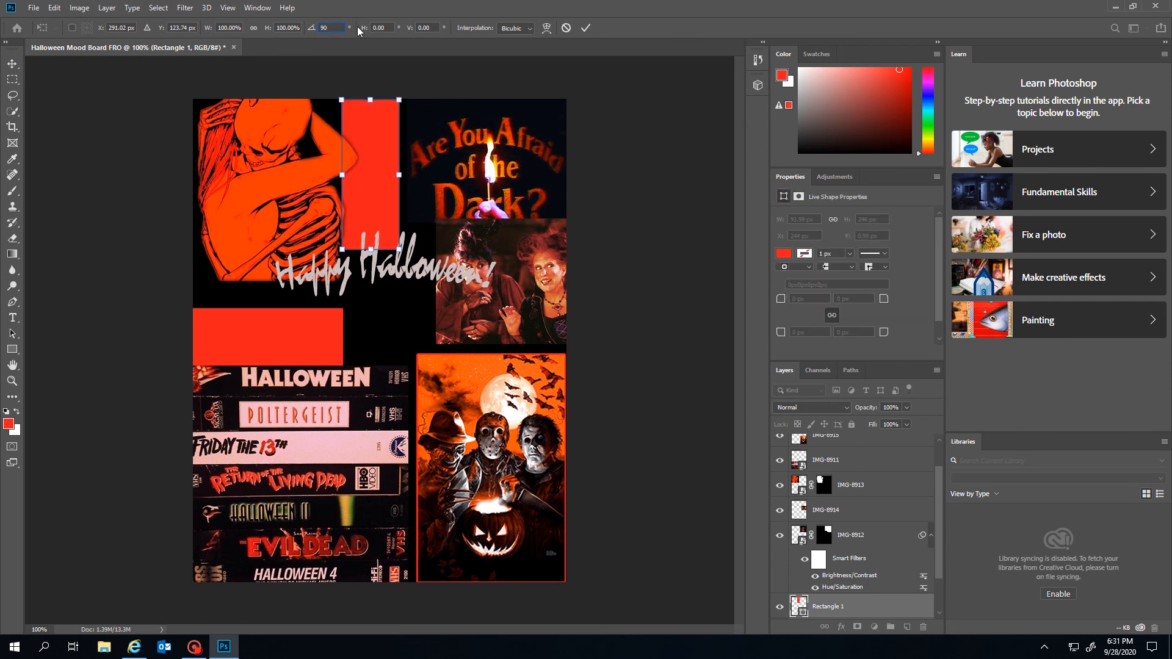
left_click(12, 64)
left_click(496, 69)
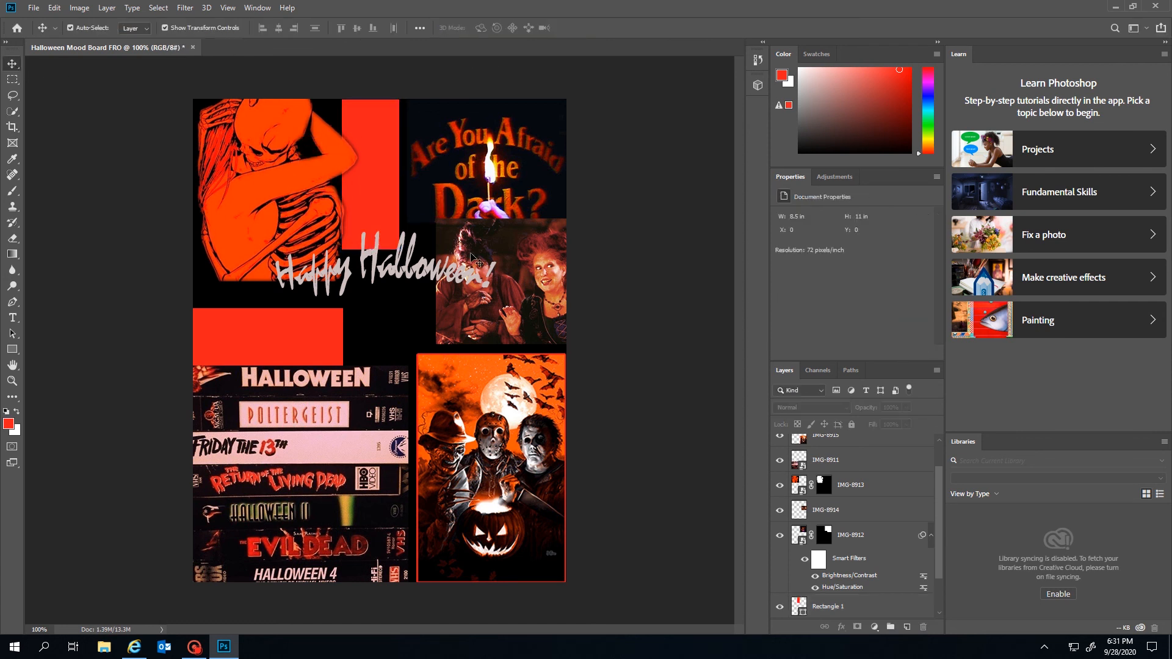
left_click_drag(502, 280, 415, 288)
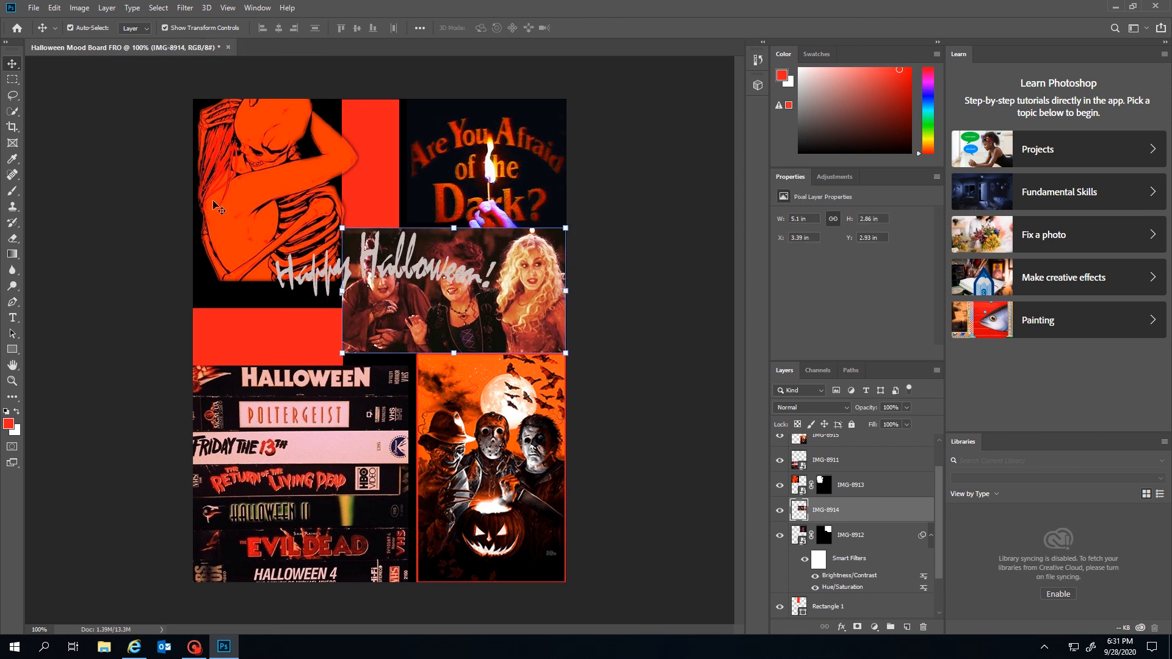
Move the skeleton image down and confirm widening the lower red bar to 366 px
left_click_drag(232, 199, 230, 229)
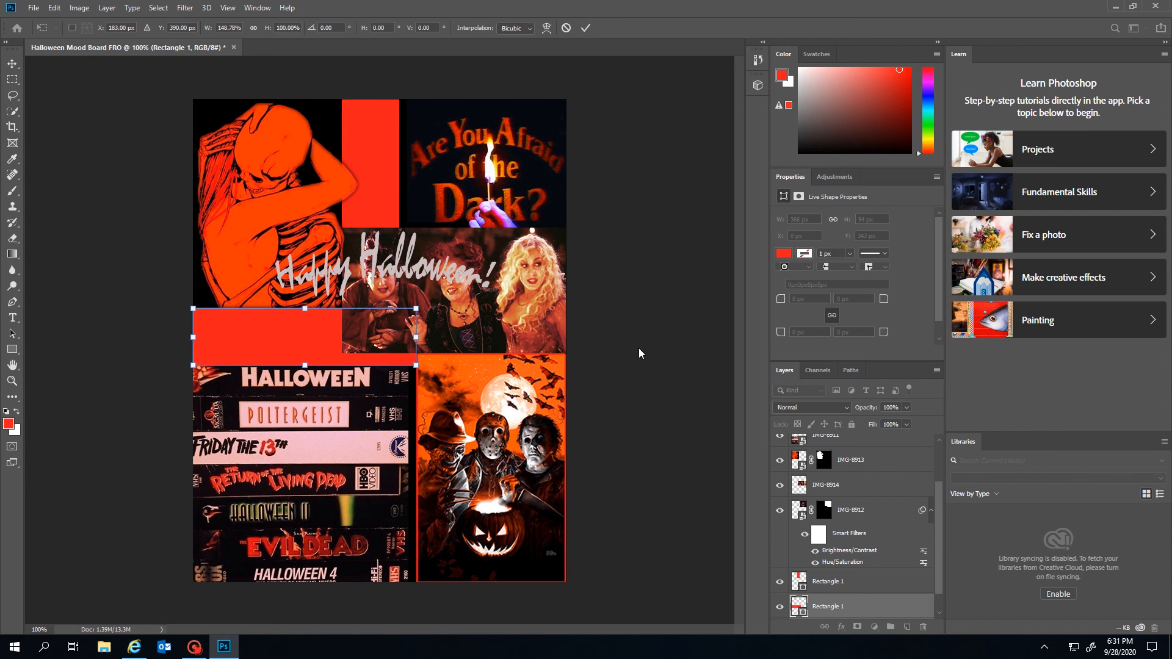
left_click(624, 342)
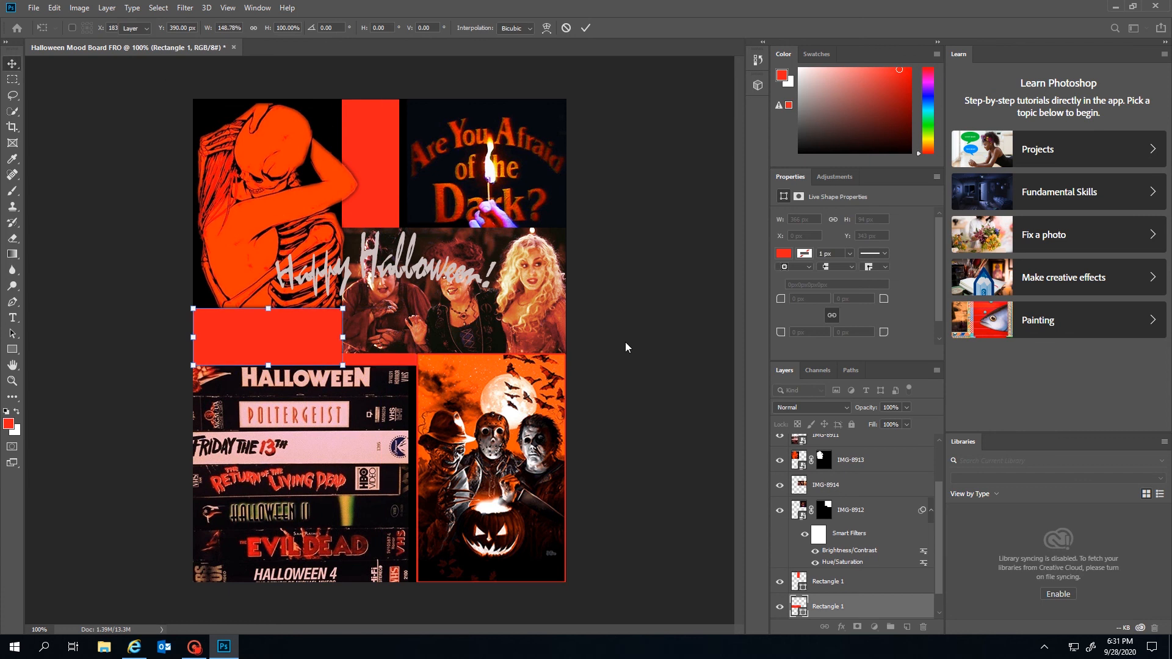
left_click(658, 317)
Scale the witches image to about 83.6% and shift it left beside the lower bar
left_click(520, 323)
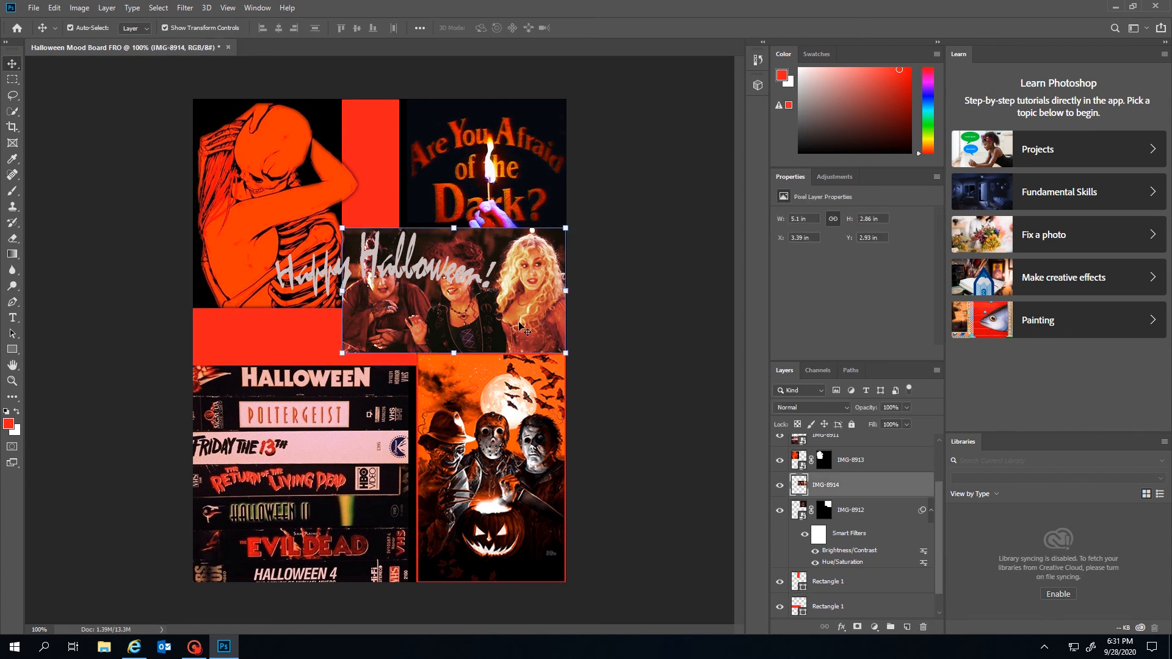
left_click_drag(453, 352, 453, 365)
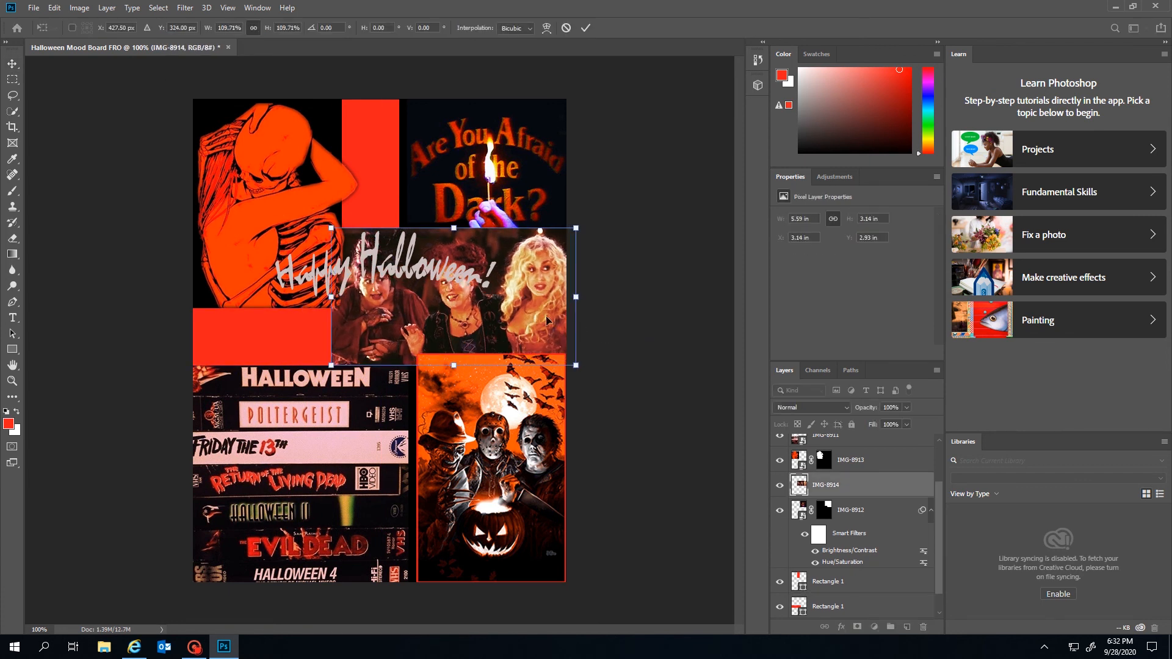
key("Return")
left_click(700, 303)
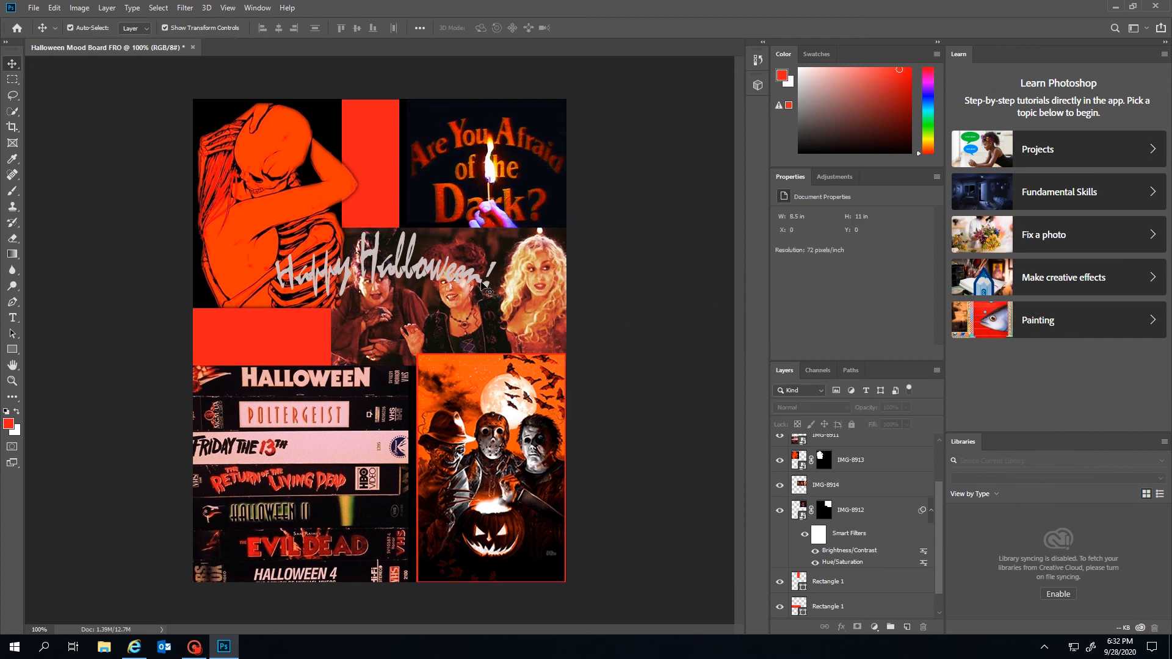
left_click(469, 250)
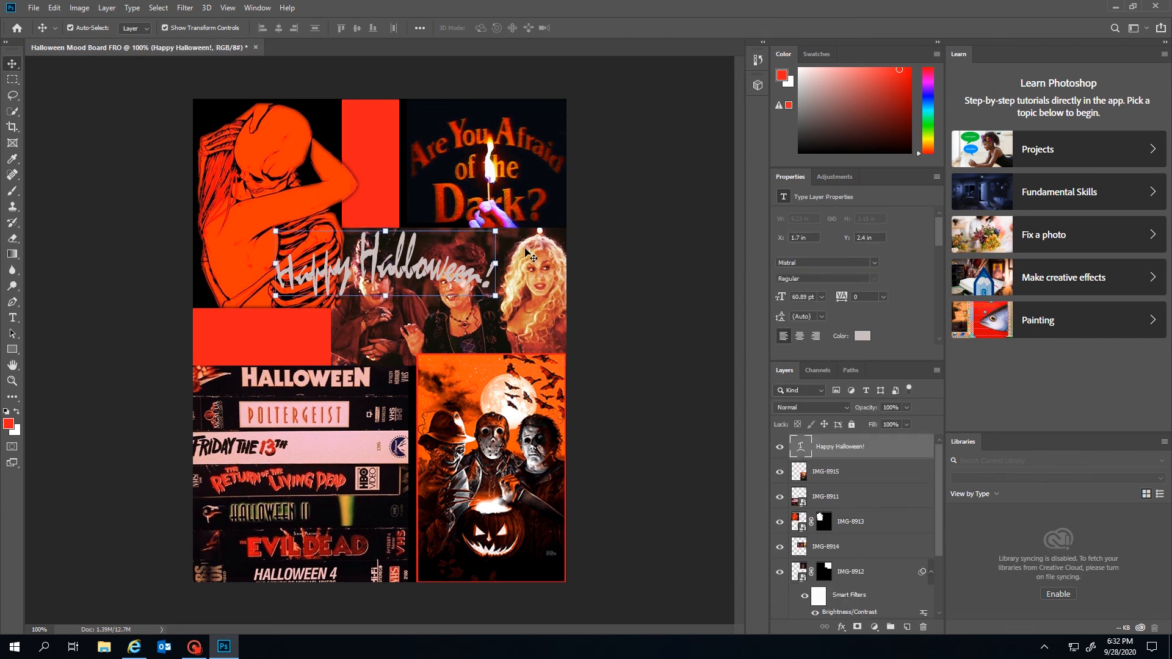
left_click_drag(525, 249, 519, 250)
left_click_drag(445, 227, 509, 266)
left_click(15, 356)
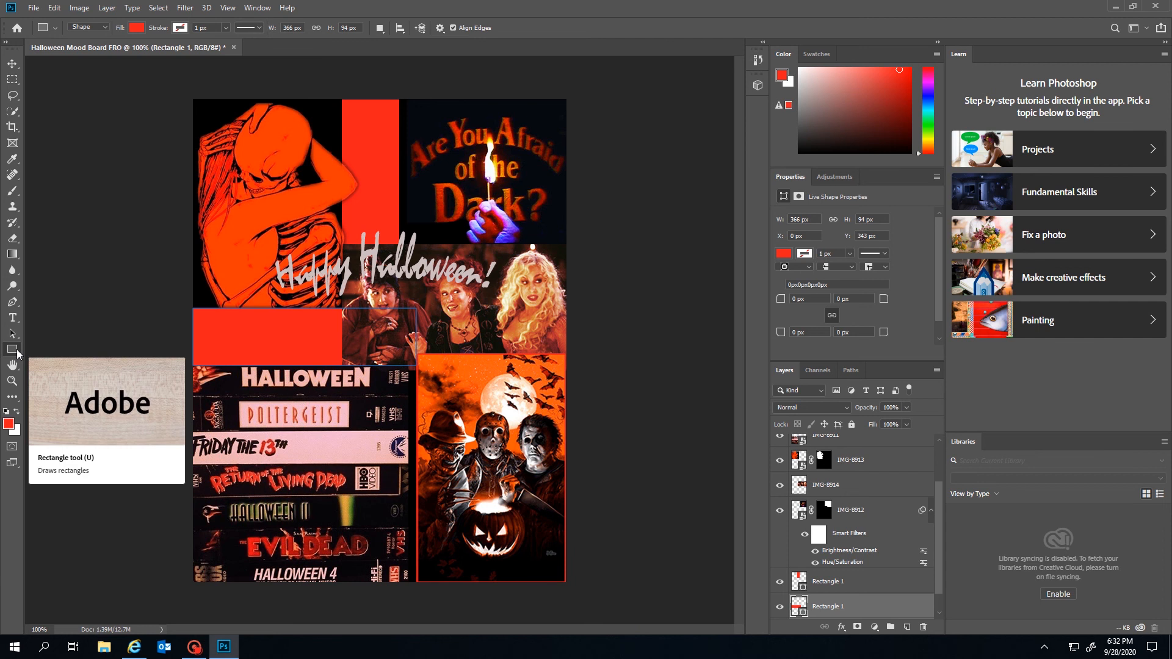
Fill both rectangles with the orange sampled from the skeleton image
left_click(135, 28)
left_click(265, 293)
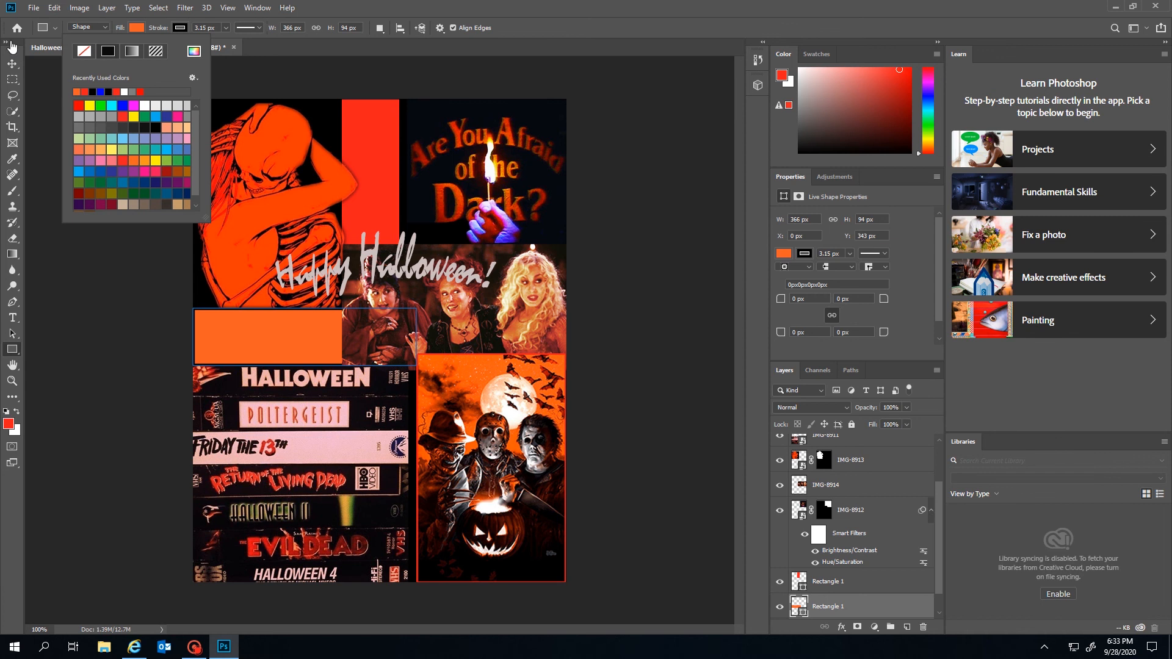
key("Escape")
key("v")
left_click(379, 147)
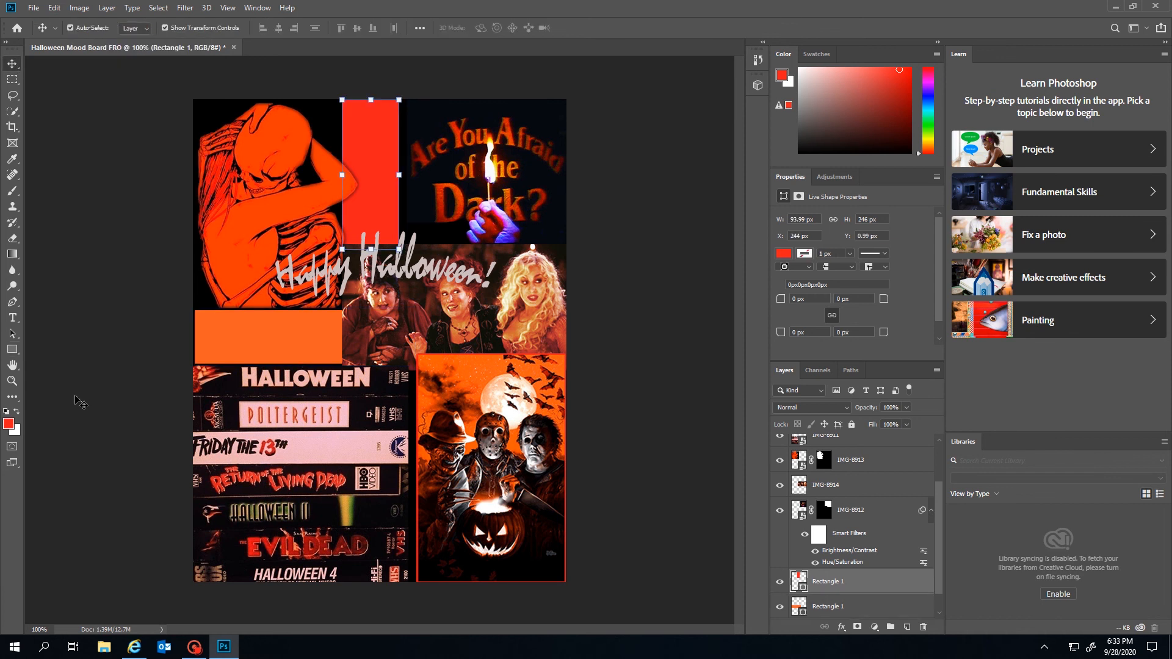
left_click(12, 349)
left_click(136, 28)
left_click(83, 90)
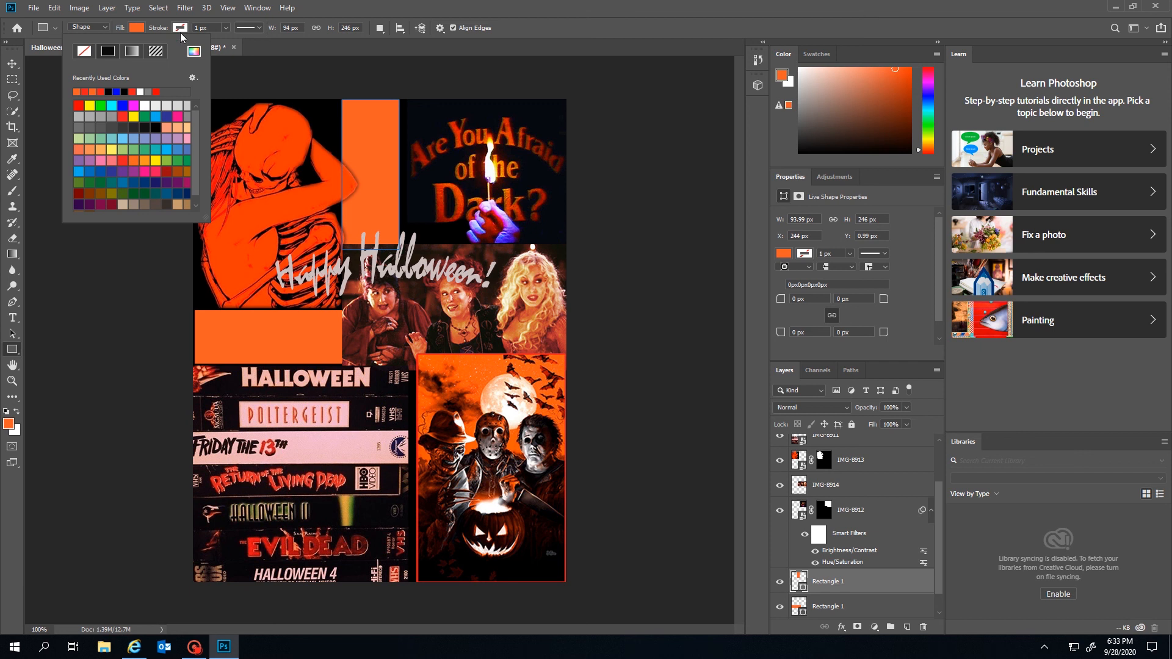
left_click(13, 64)
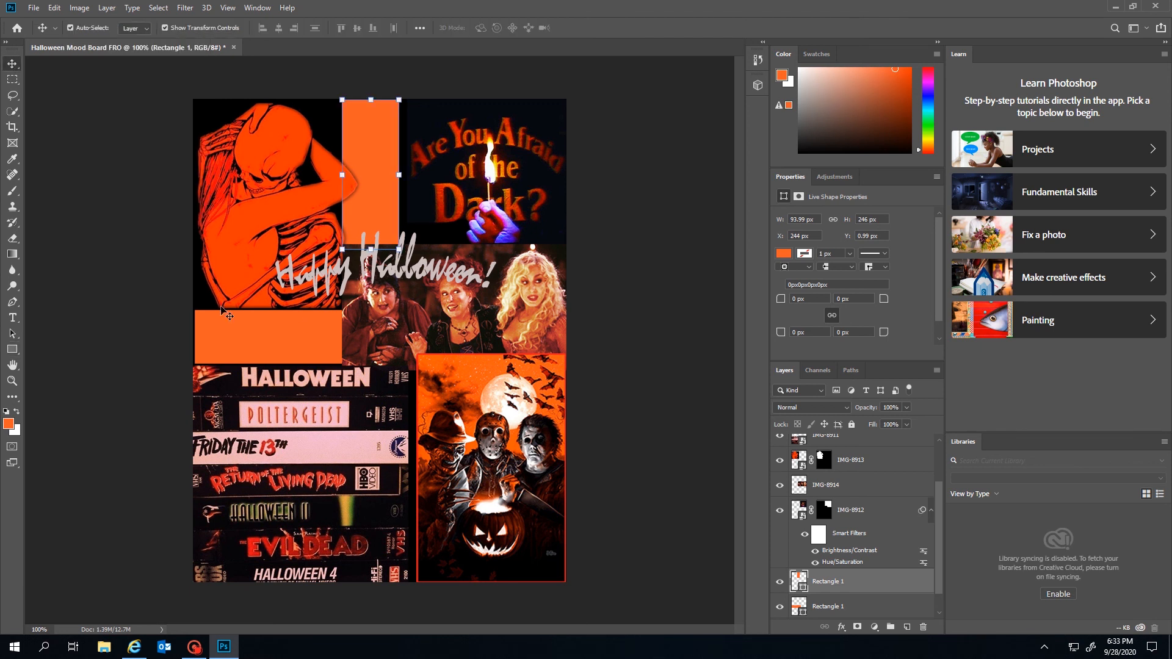
Give the vertical rectangle a black 3.15 px stroke outline
left_click(238, 329)
left_click(11, 350)
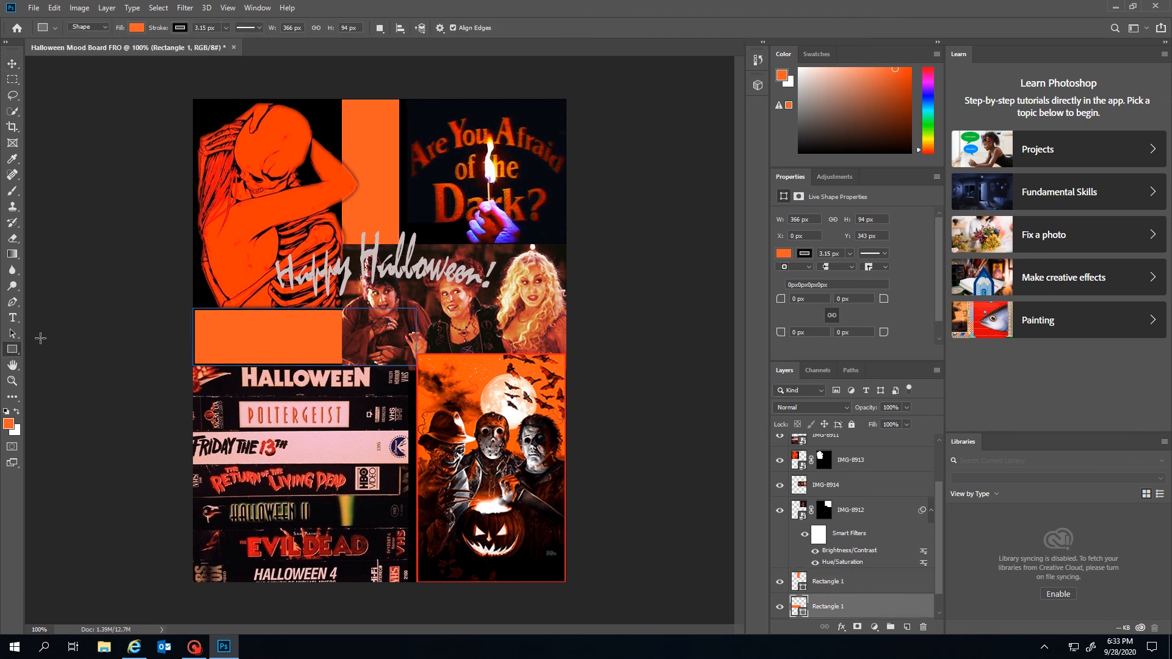
left_click(13, 63)
left_click(351, 109)
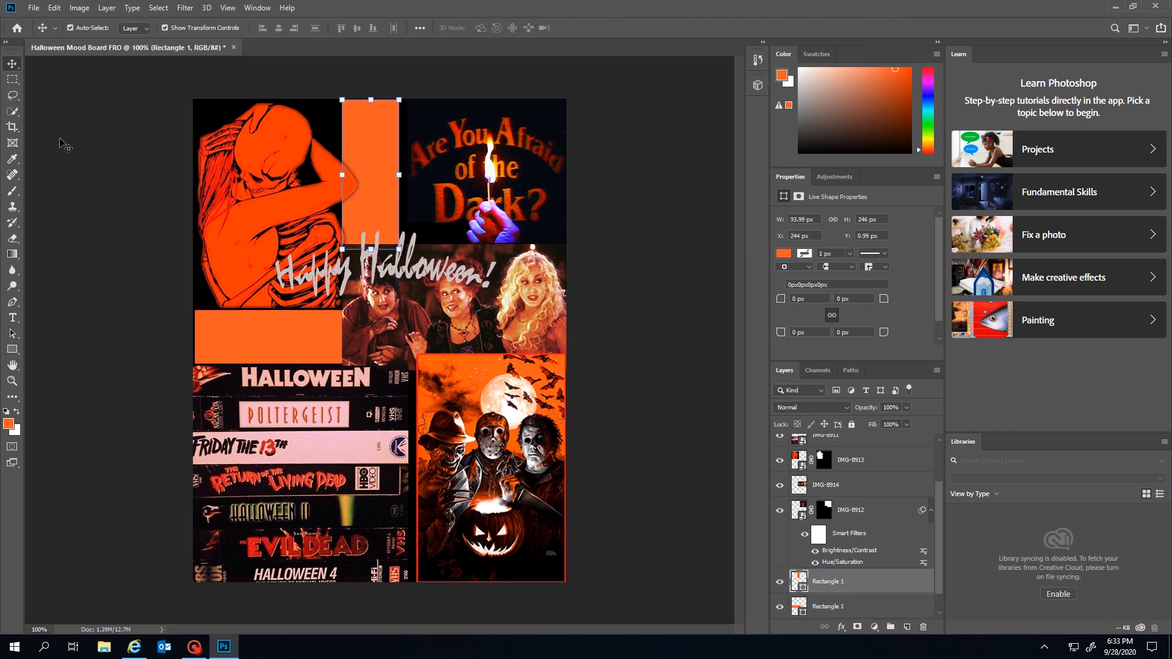
left_click(11, 349)
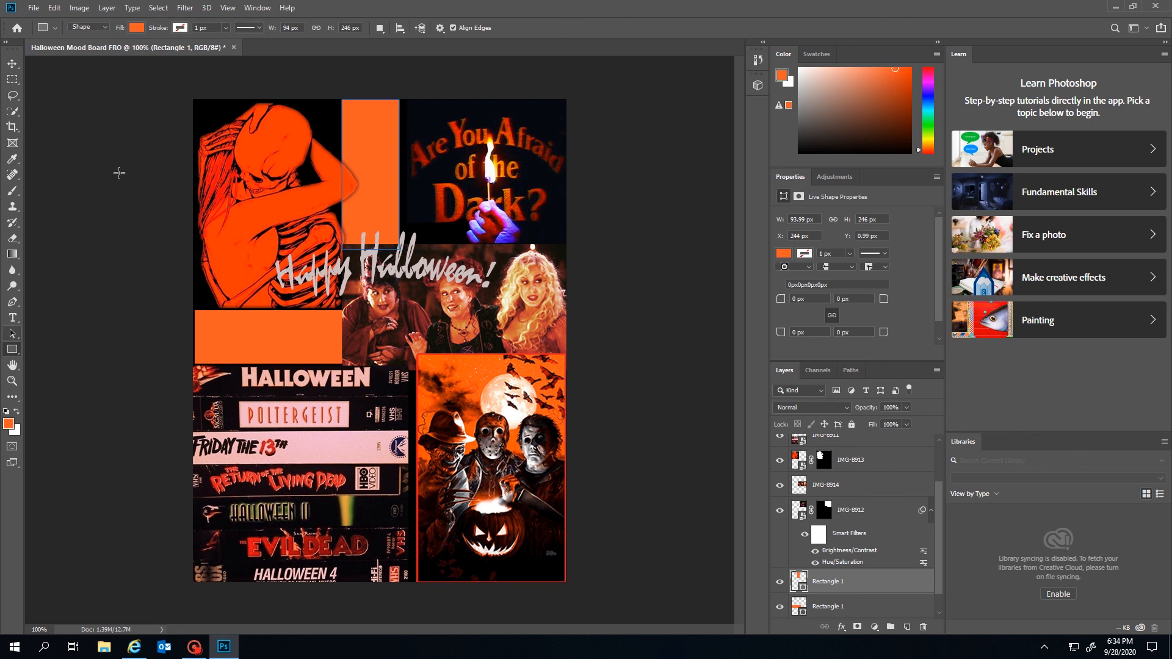
left_click(226, 27)
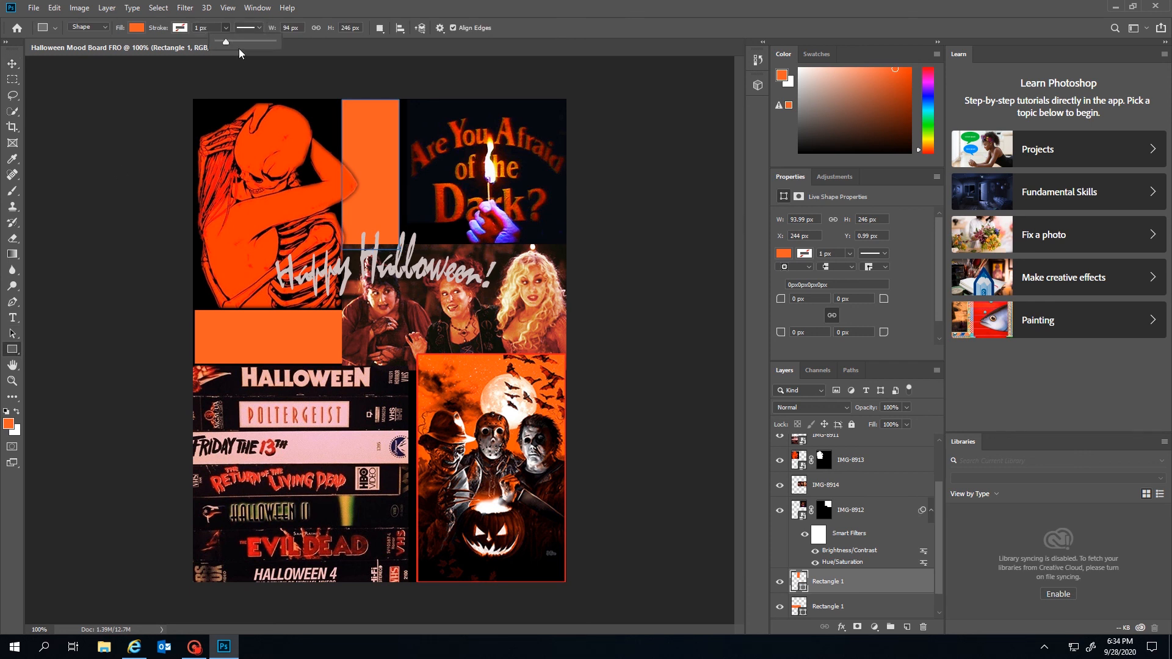
left_click_drag(234, 41, 226, 42)
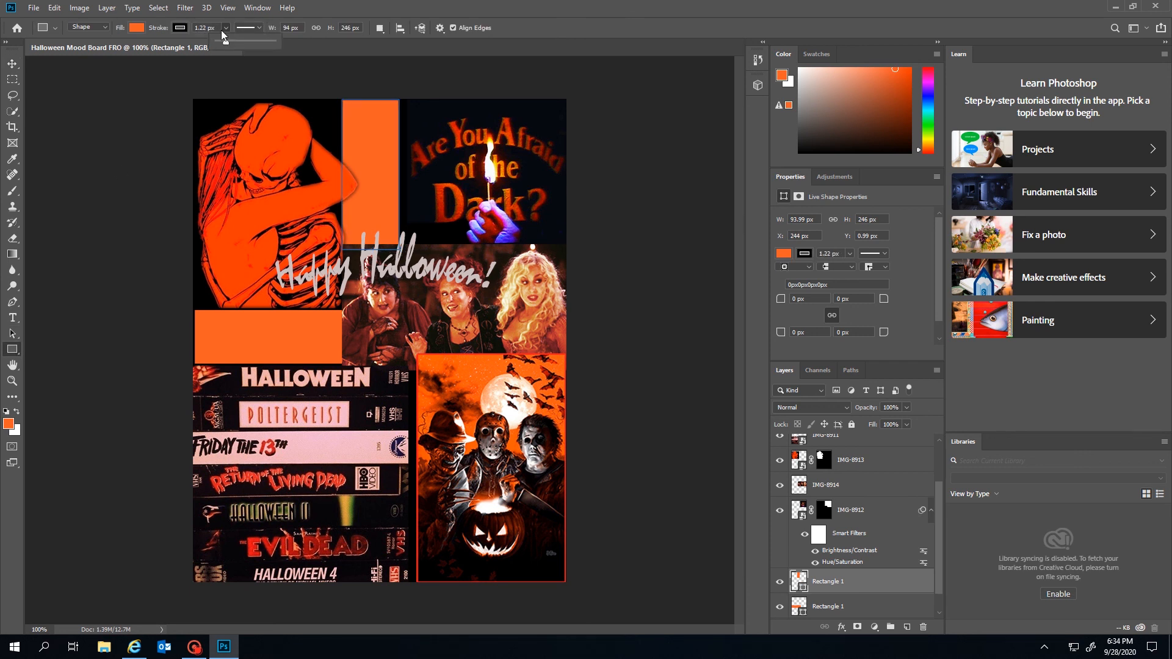
left_click(206, 27)
type("3.15")
key("Return")
left_click(12, 63)
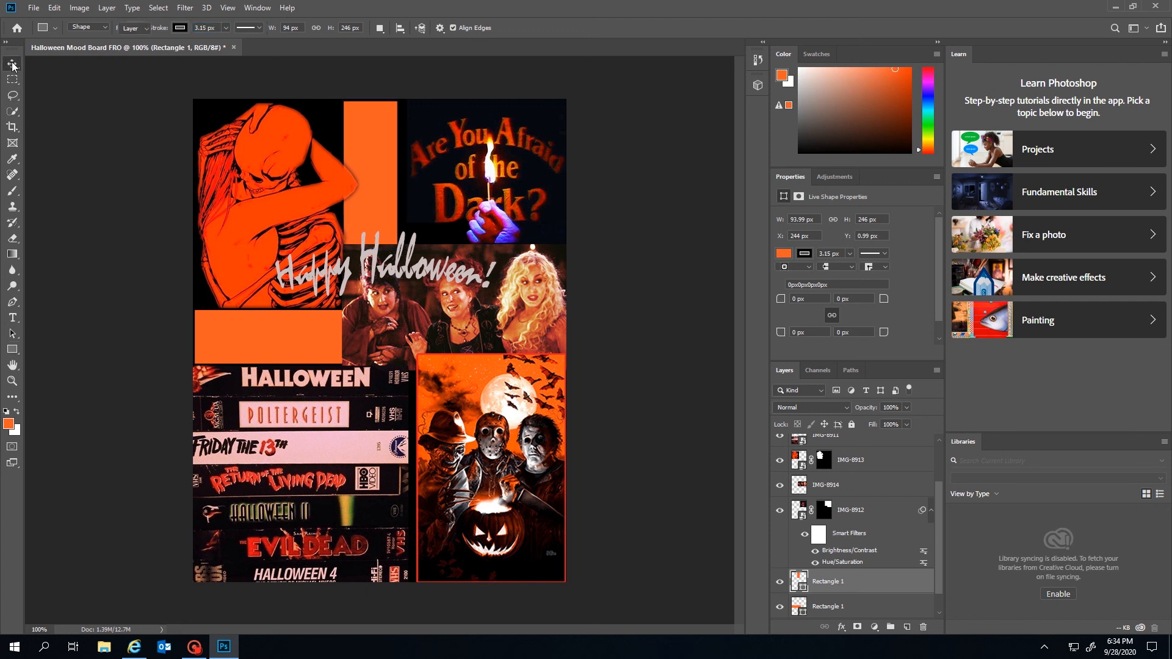
left_click(641, 381)
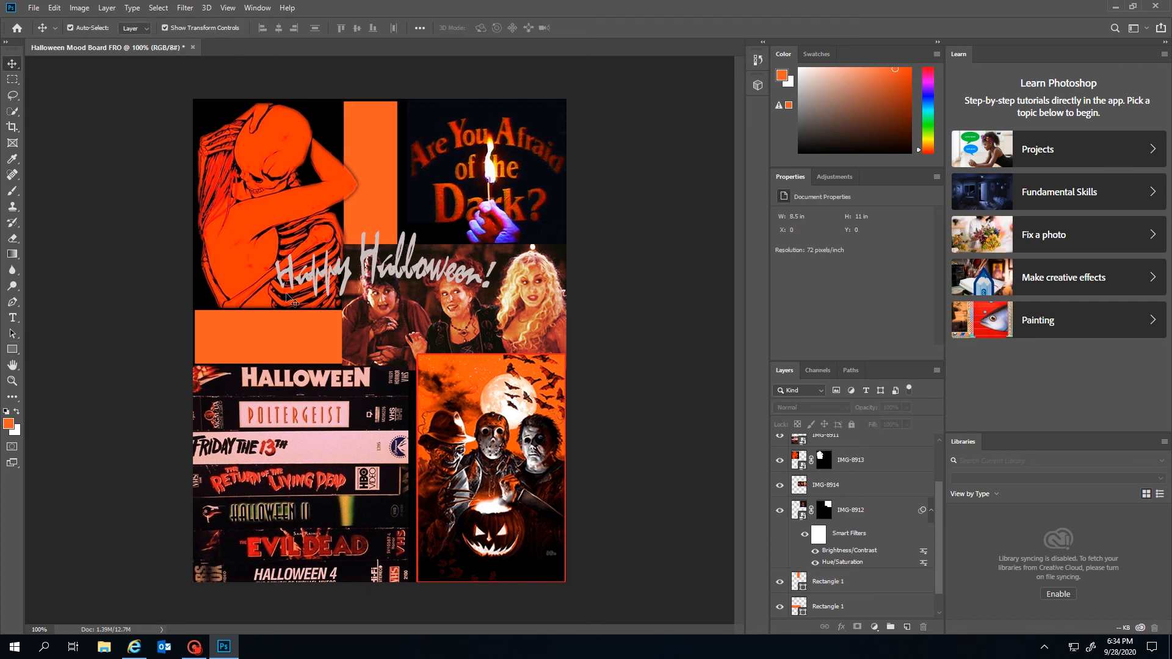
Save the collage as Halloween Mood Board FRO.psd on the Desktop with layers preserved
left_click(386, 317)
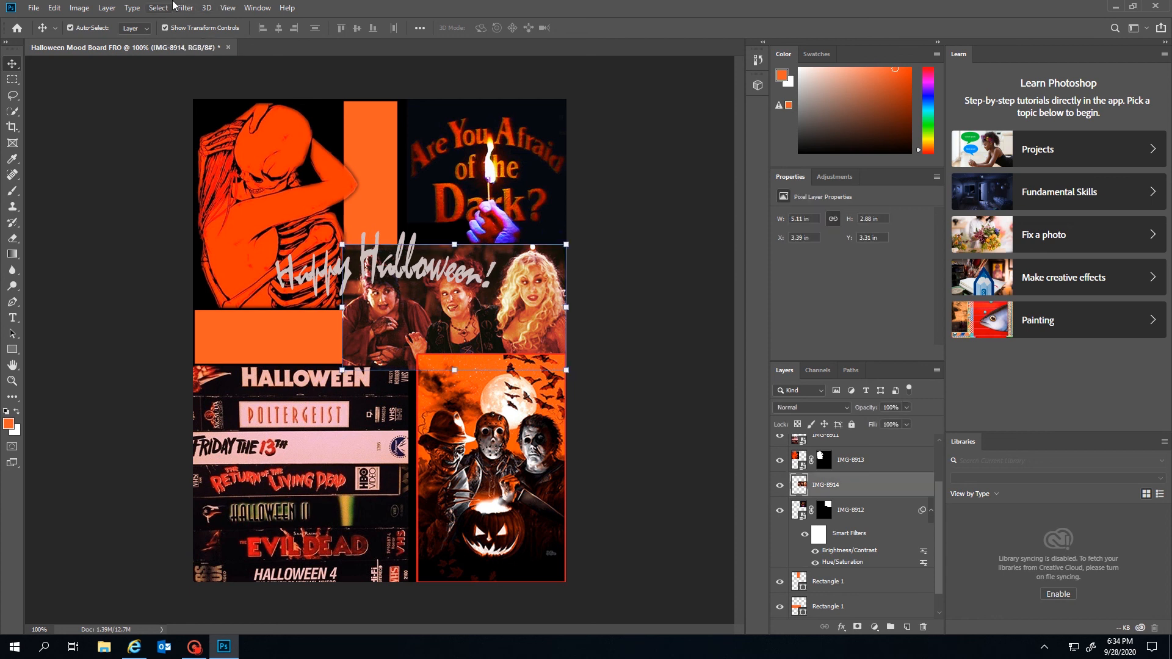
left_click(728, 299)
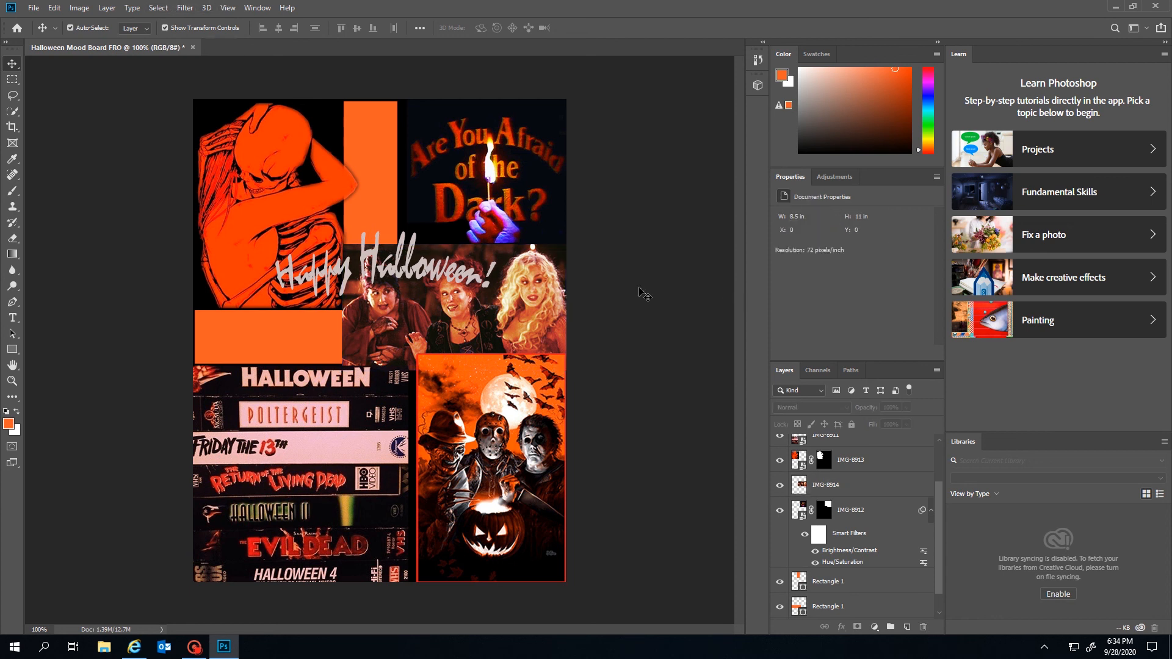
left_click(43, 9)
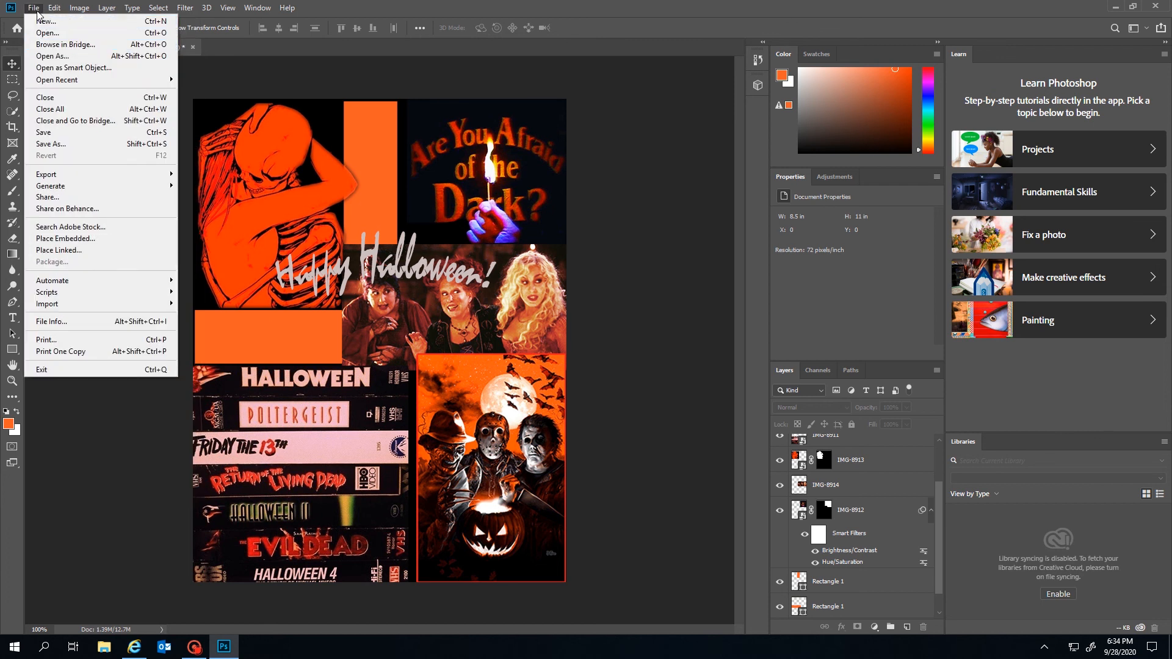
left_click(58, 145)
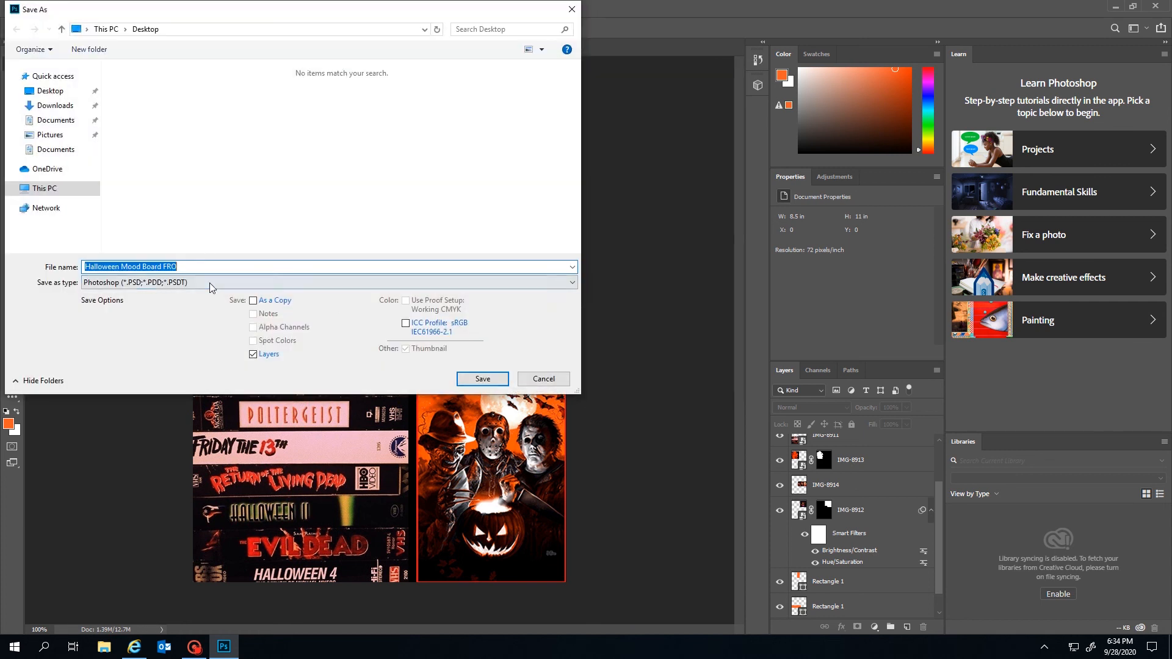
left_click(488, 379)
left_click(719, 183)
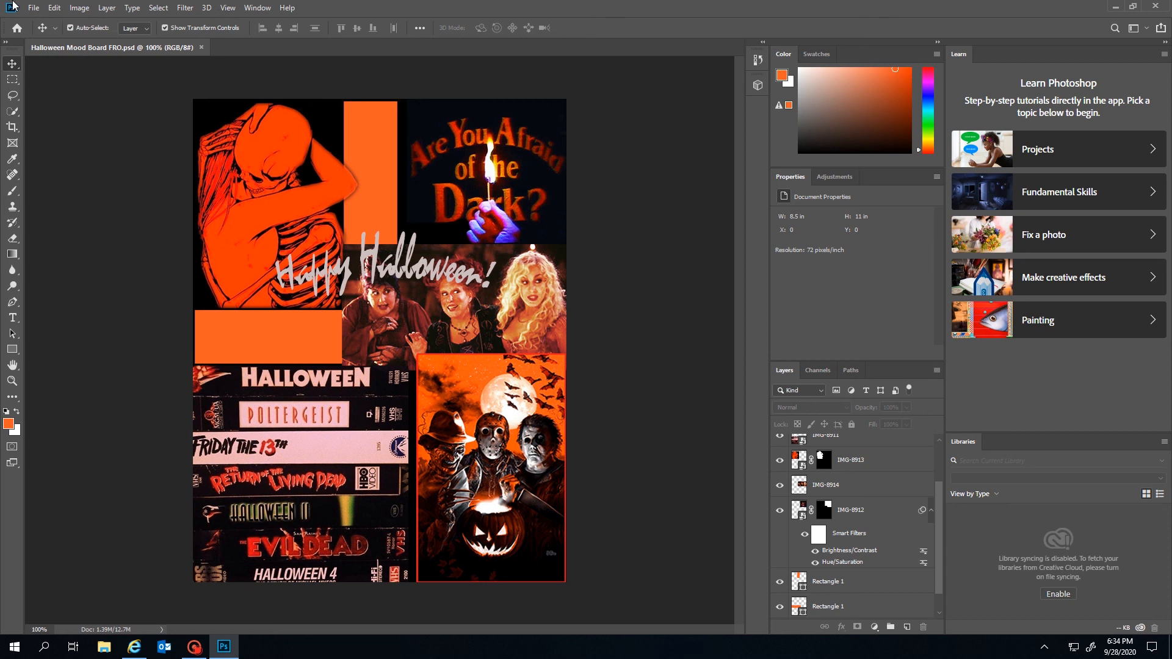
Export the mood board via Export As as a 612 × 792 PNG named Halloween Mood Board FRO on the Desktop
left_click(34, 8)
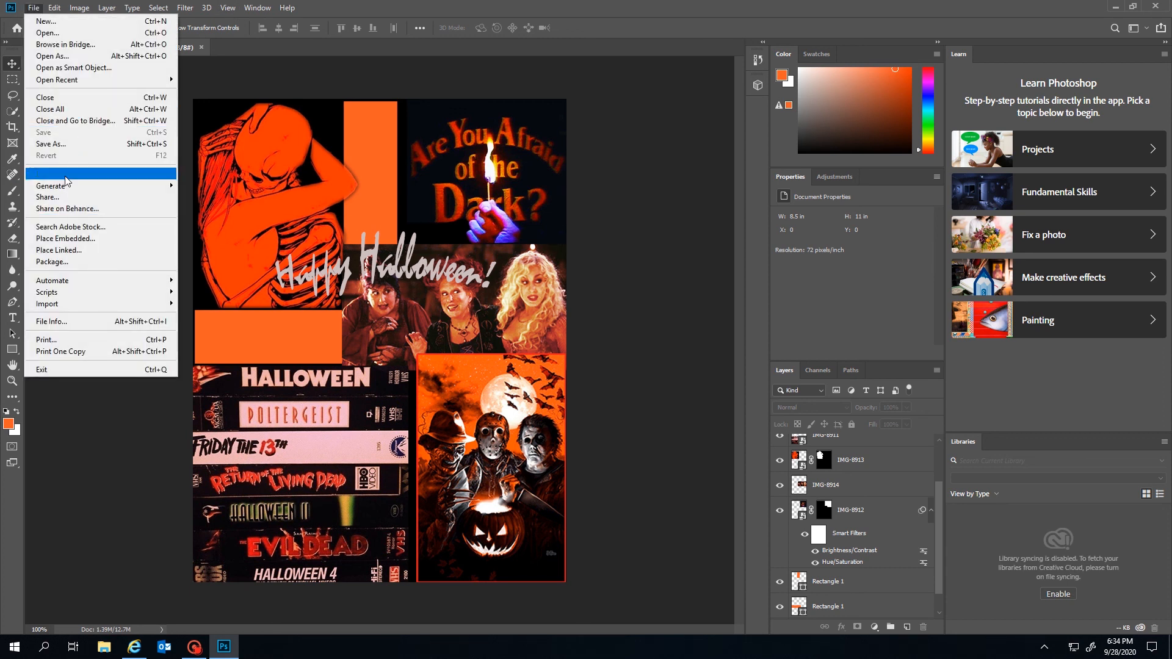
mouse_move(68, 177)
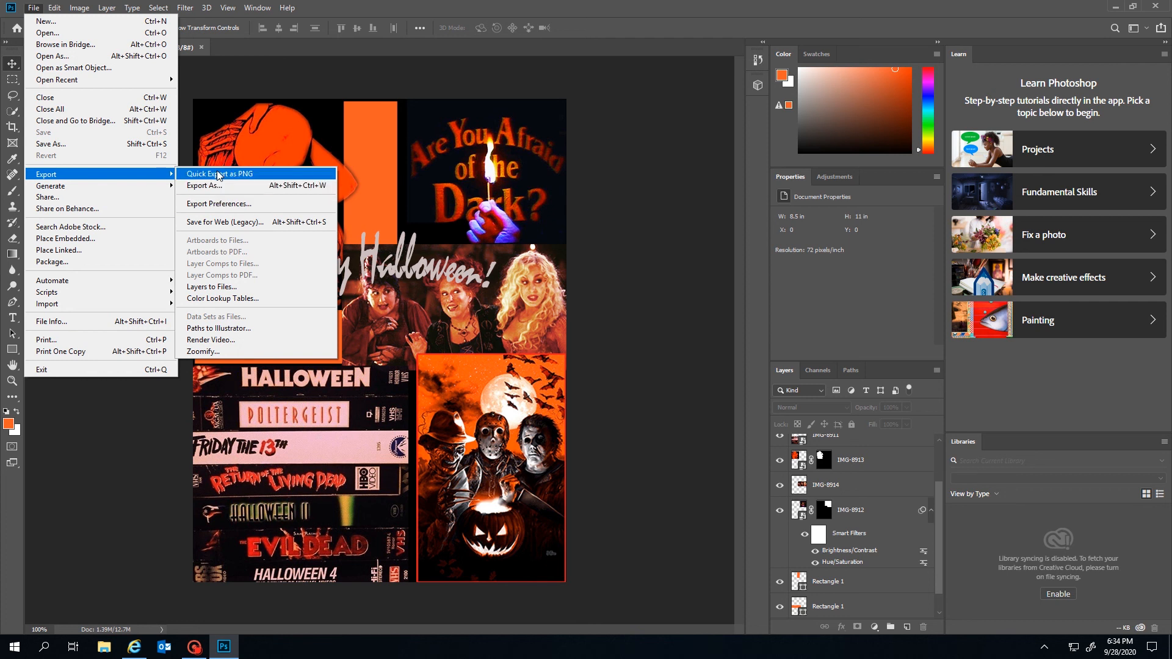
left_click(217, 185)
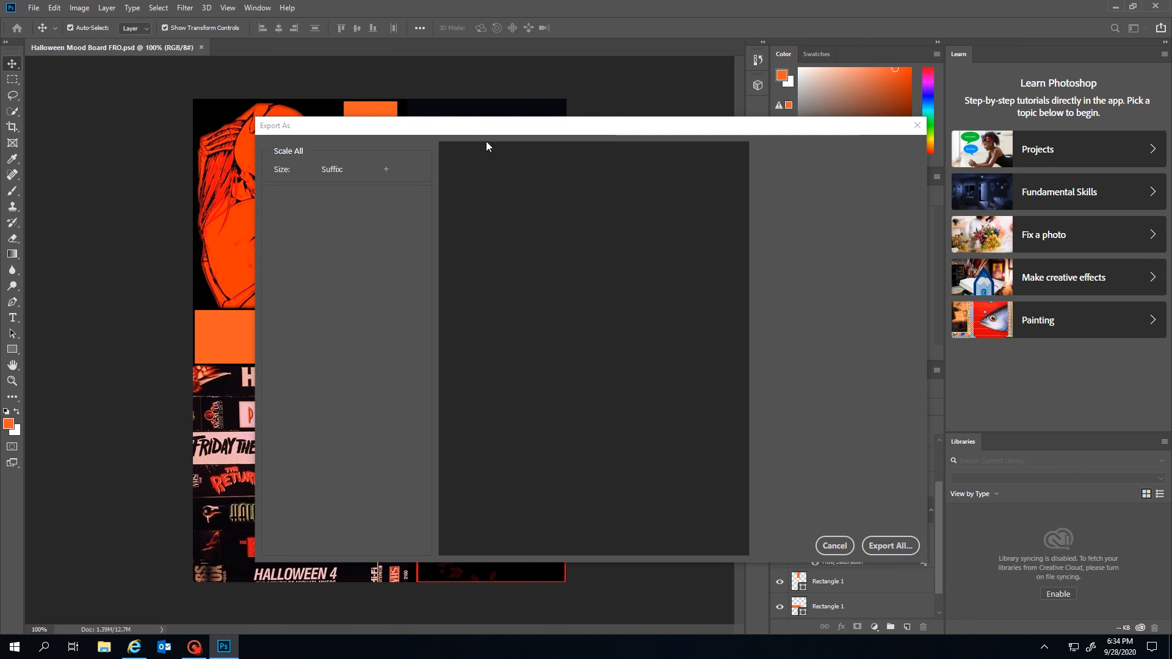
left_click(793, 142)
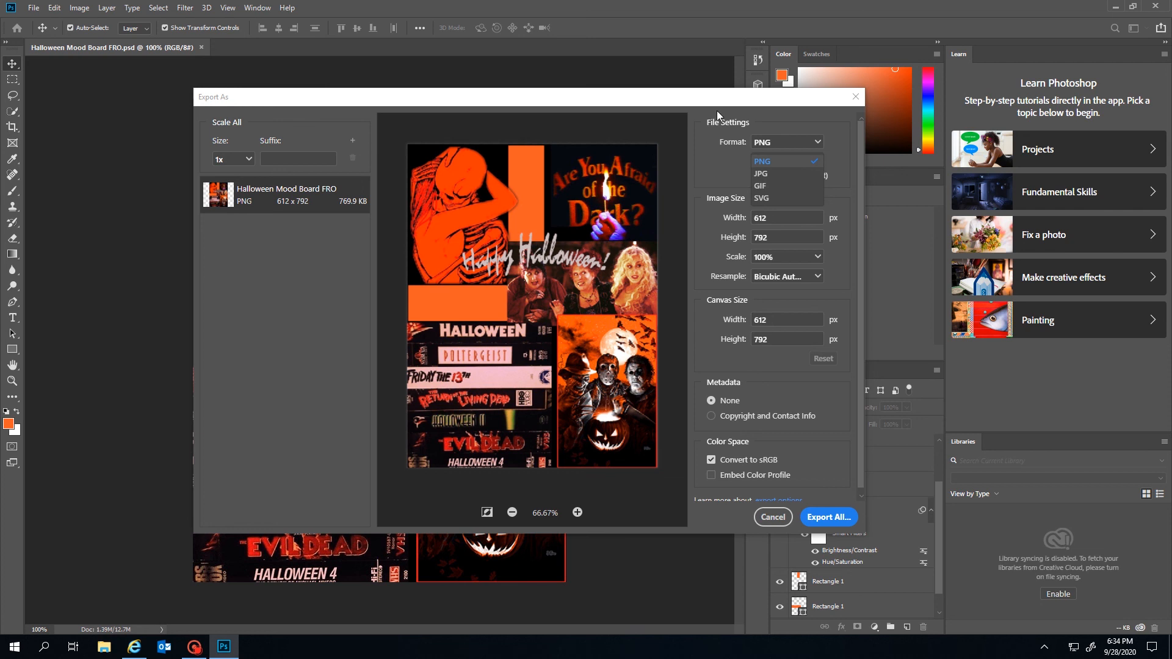
left_click(785, 173)
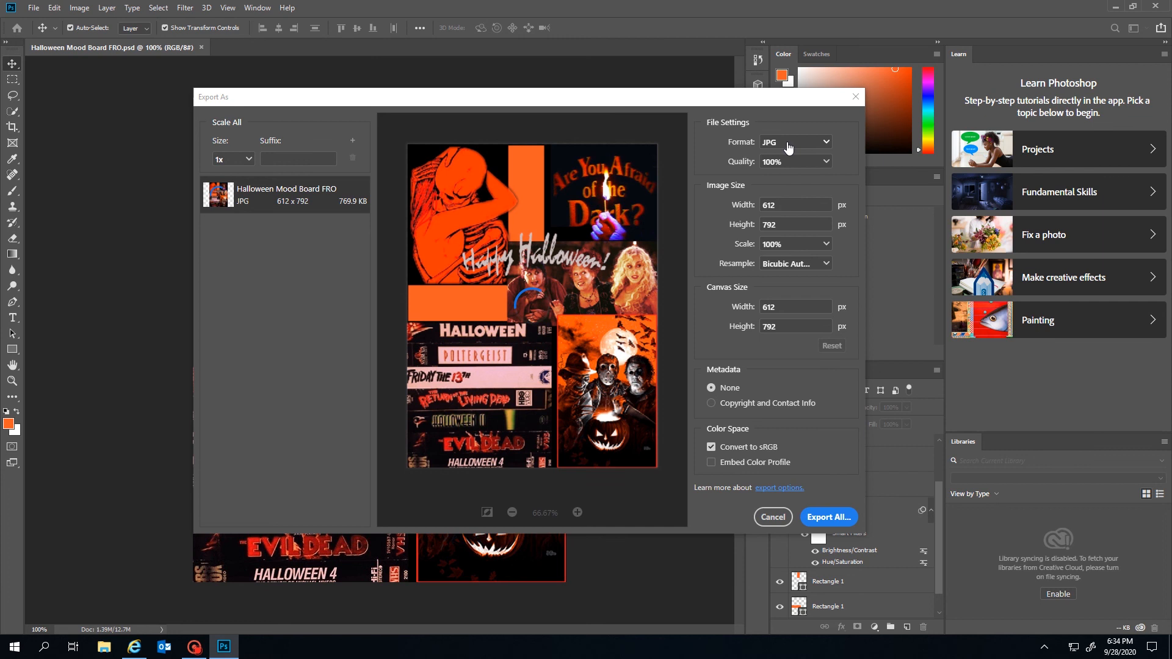
left_click(789, 148)
left_click(790, 163)
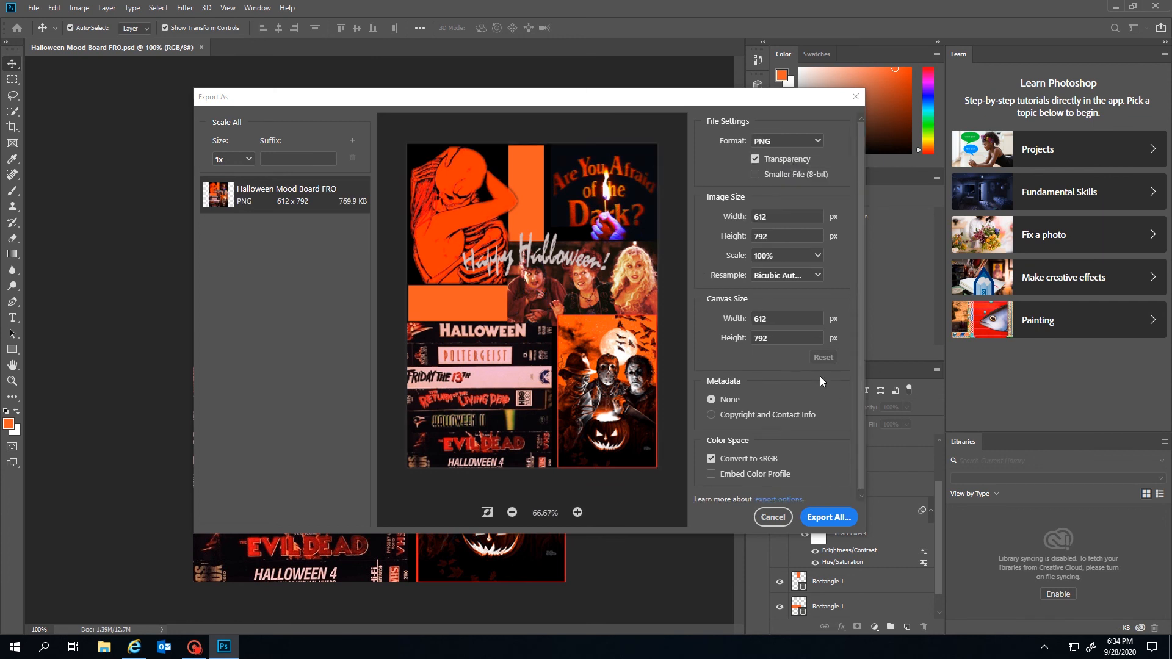
left_click(828, 517)
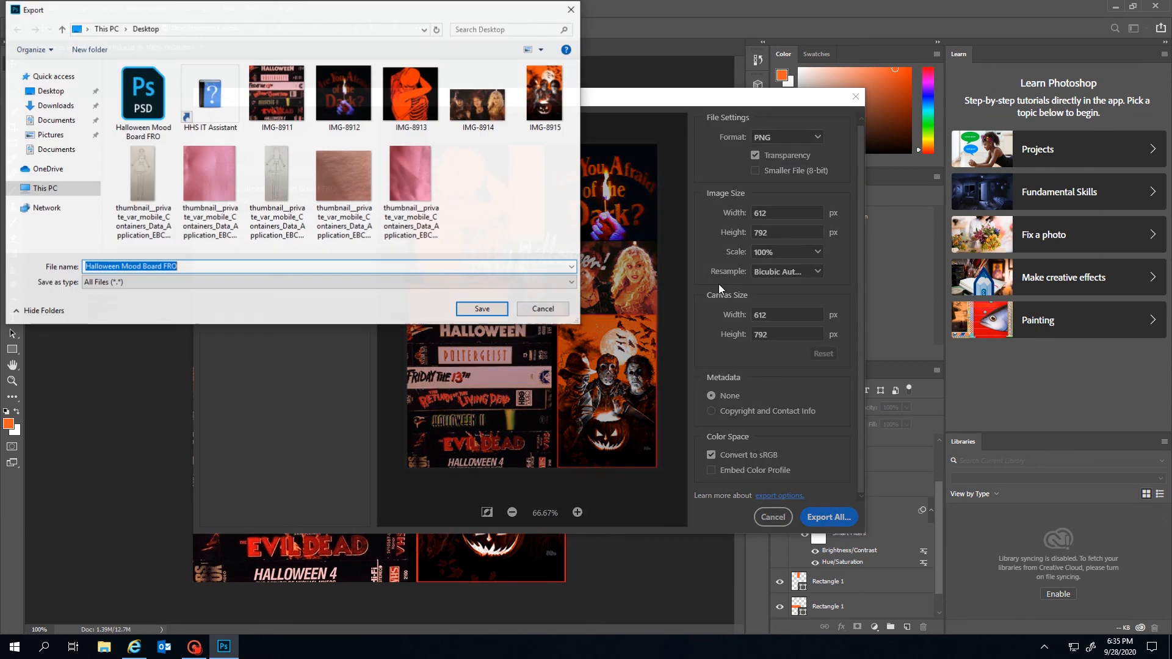
left_click(244, 283)
left_click(244, 292)
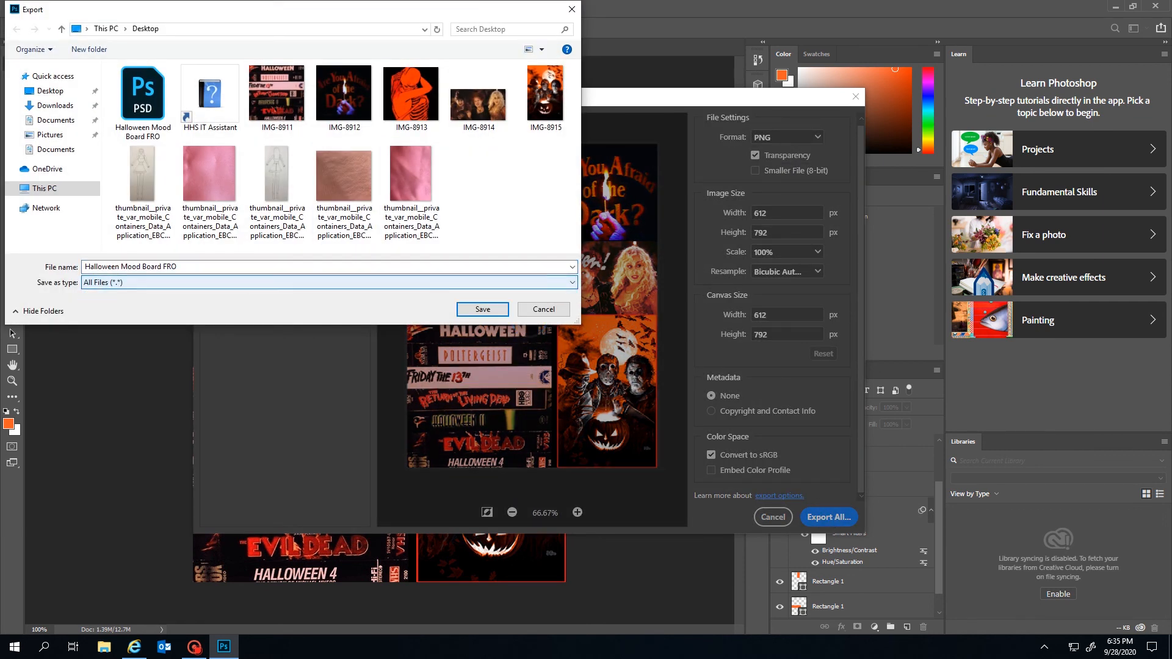
left_click(482, 309)
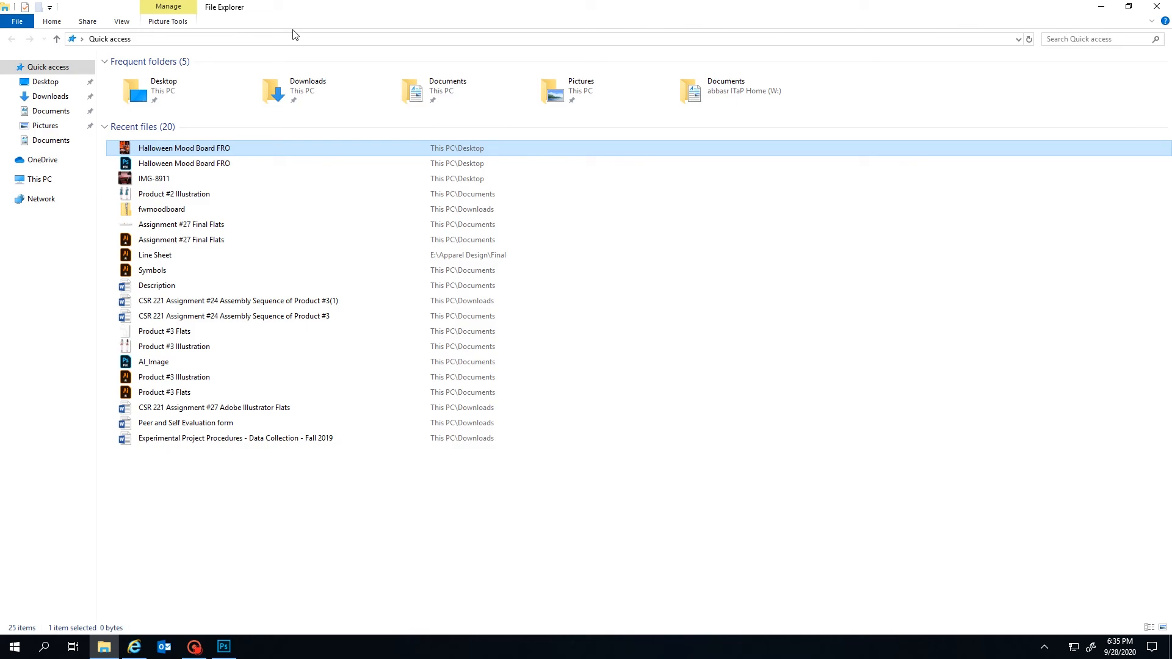
Open Halloween Mood Board FRO.png in Windows Photos and dismiss the zoom tip
double_click(343, 148)
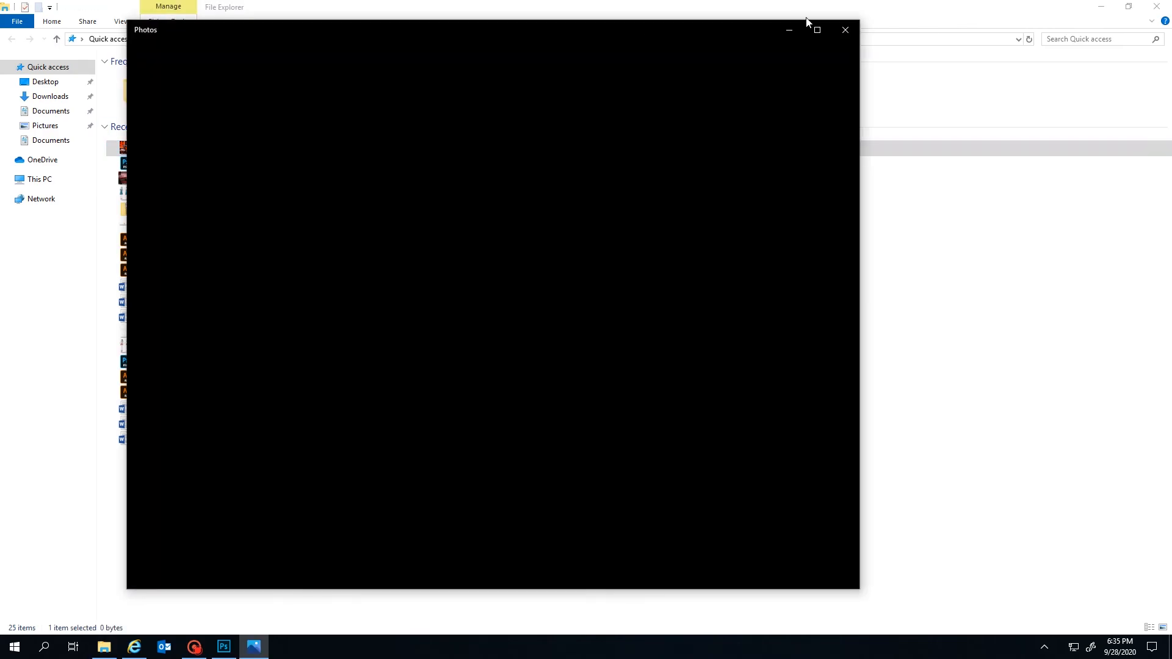
left_click(1157, 6)
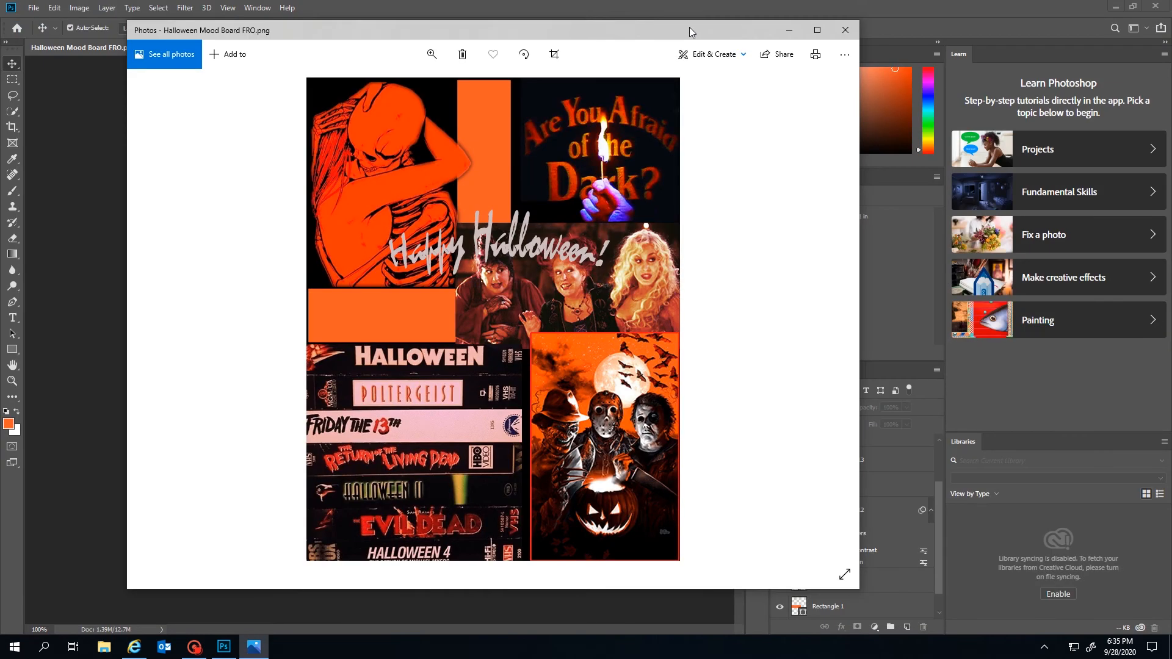
left_click_drag(689, 27, 688, 21)
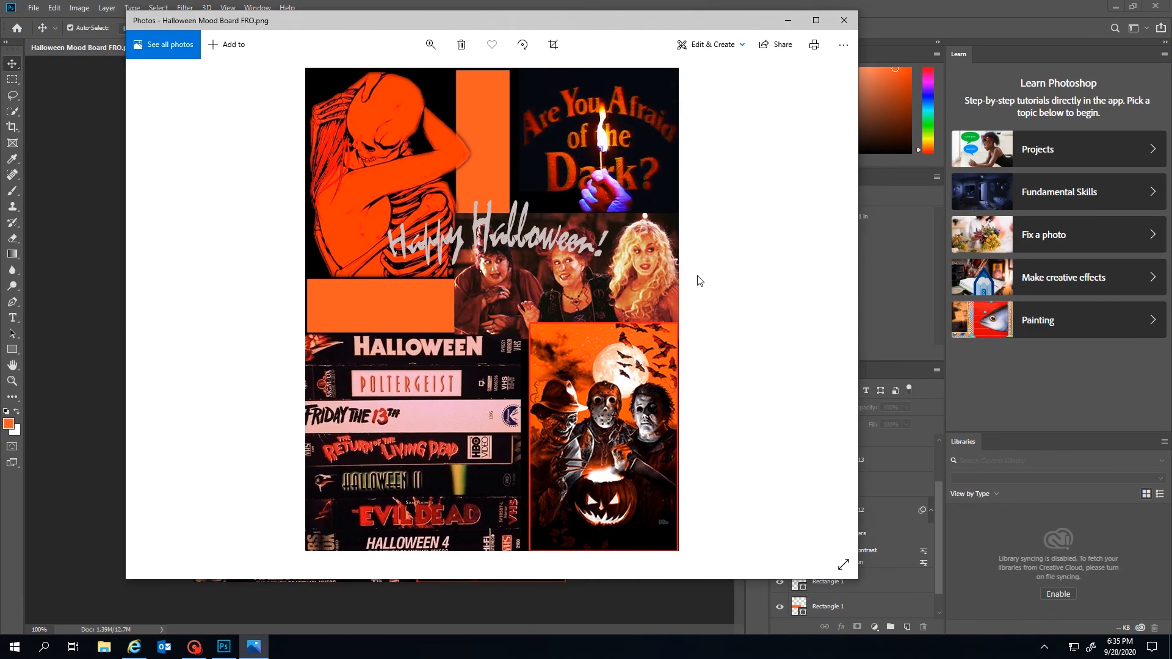
scroll(656, 279, "down", 1)
left_click(836, 74)
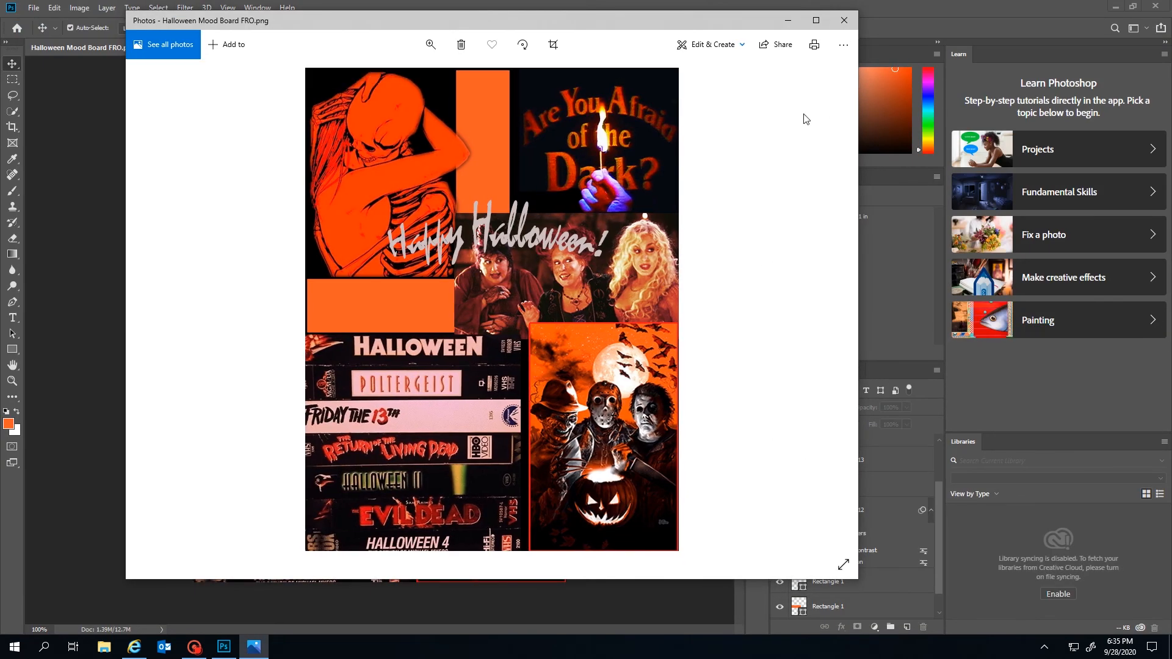